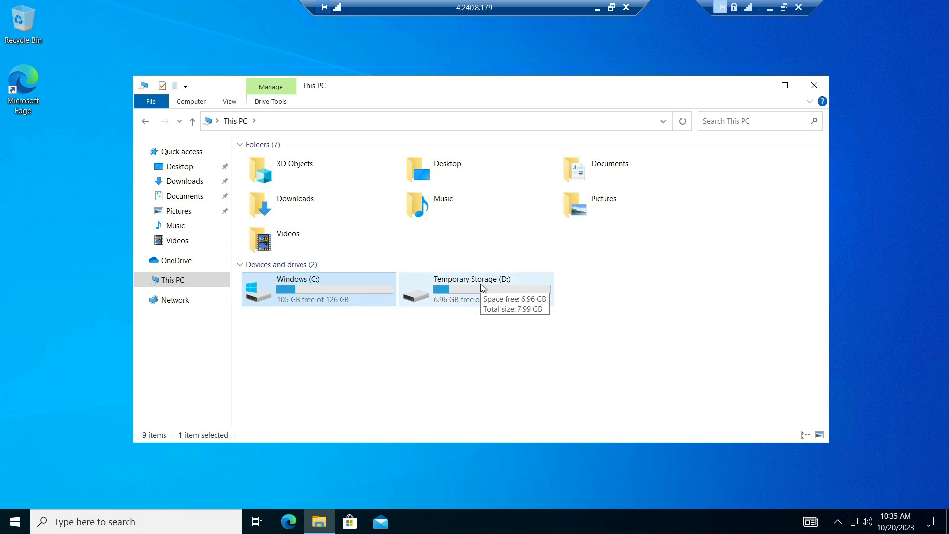
# Switch from the remote desktop session to the Azure portal and open the Disks settings of the virtual machine Lab01machine
pyautogui.click(451, 351)
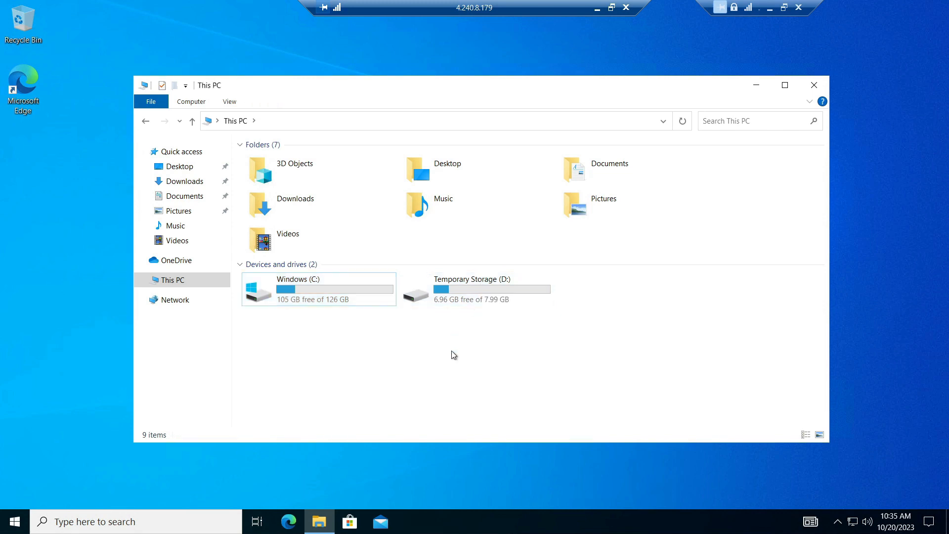
pyautogui.click(597, 8)
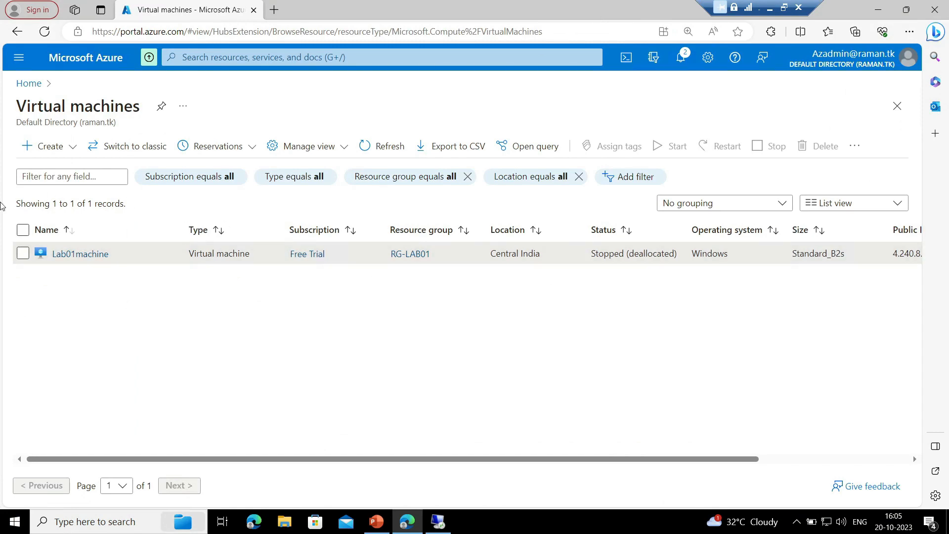
pyautogui.click(92, 257)
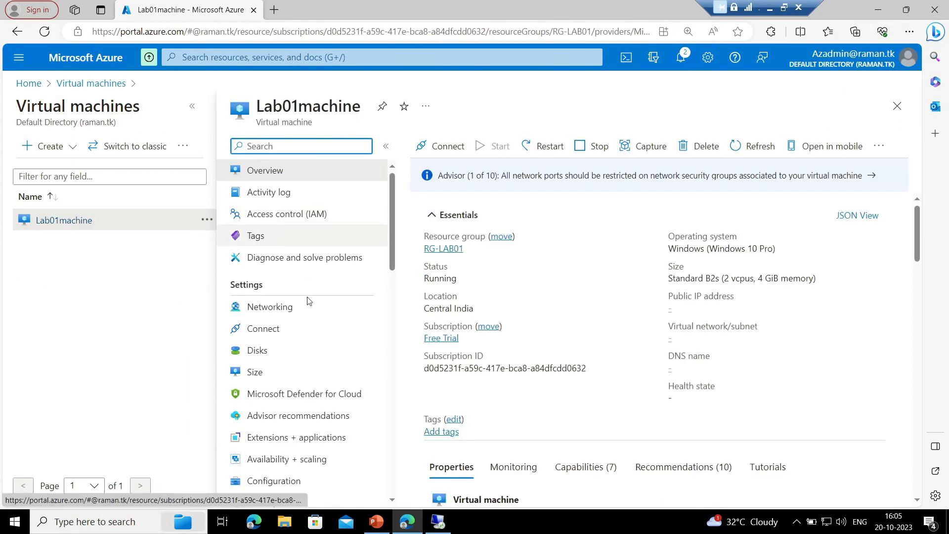
pyautogui.scroll(-1, 296, 311)
pyautogui.click(272, 322)
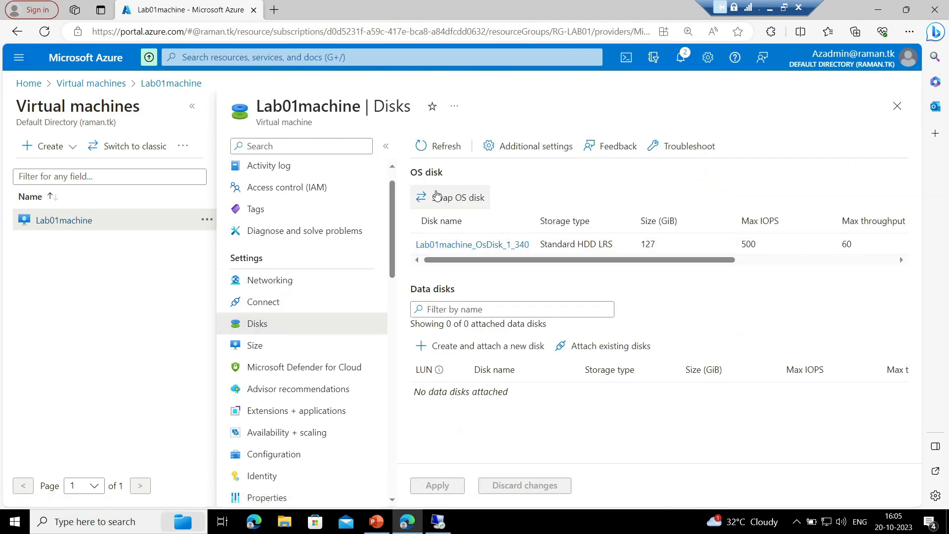
# Examine the OS disk and Data disks sections of Lab01machine
pyautogui.moveTo(442, 170); pyautogui.dragTo(411, 172)
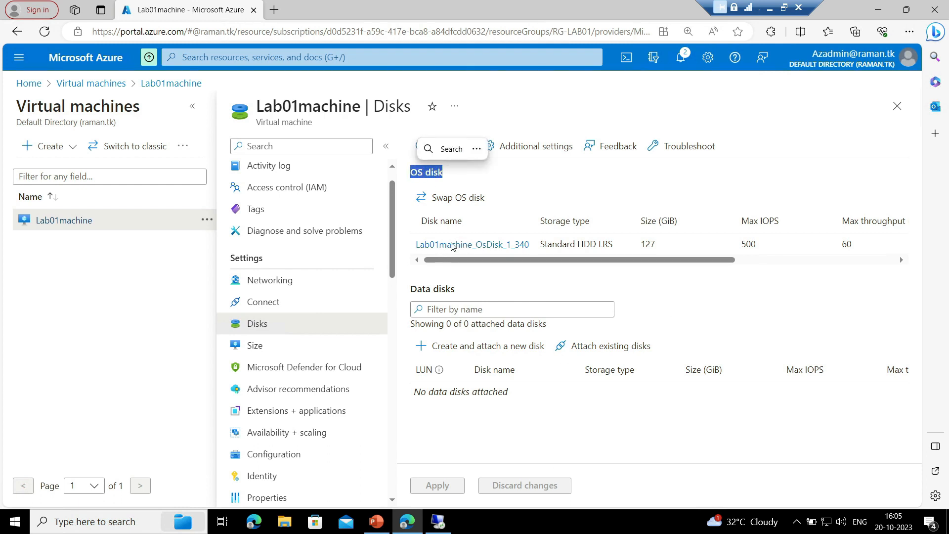
pyautogui.click(628, 183)
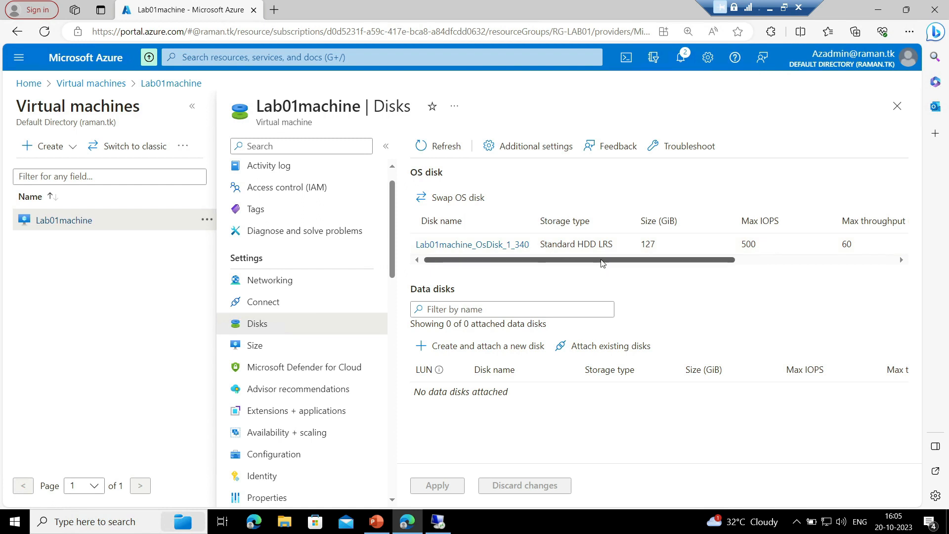
pyautogui.moveTo(602, 260); pyautogui.dragTo(547, 253)
pyautogui.moveTo(453, 289); pyautogui.dragTo(411, 292)
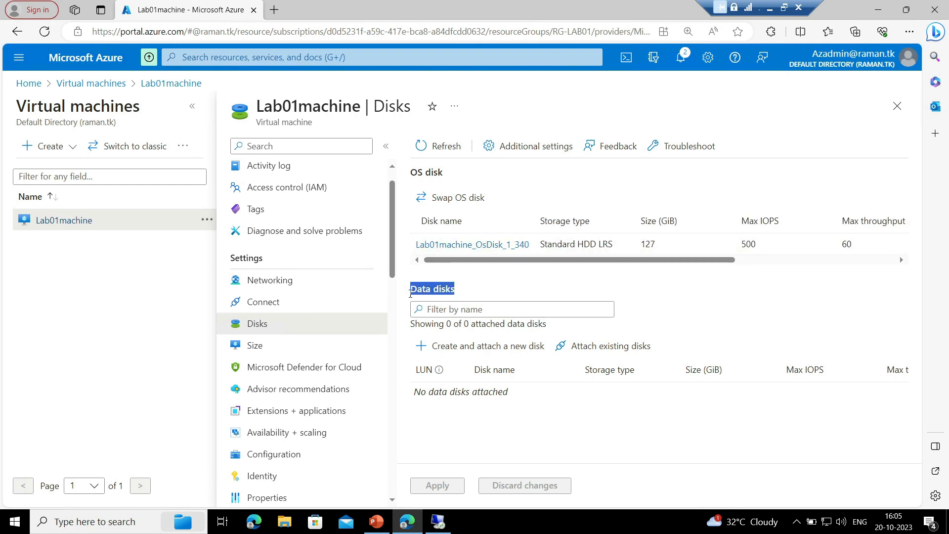
pyautogui.click(656, 297)
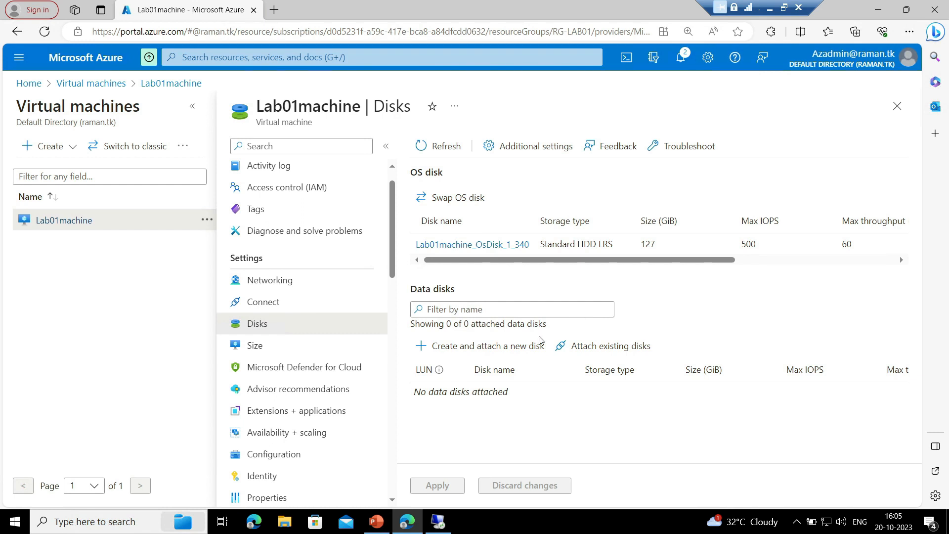
# Add a new data disk to Lab01machine and name it Lab01DD1
pyautogui.click(500, 348)
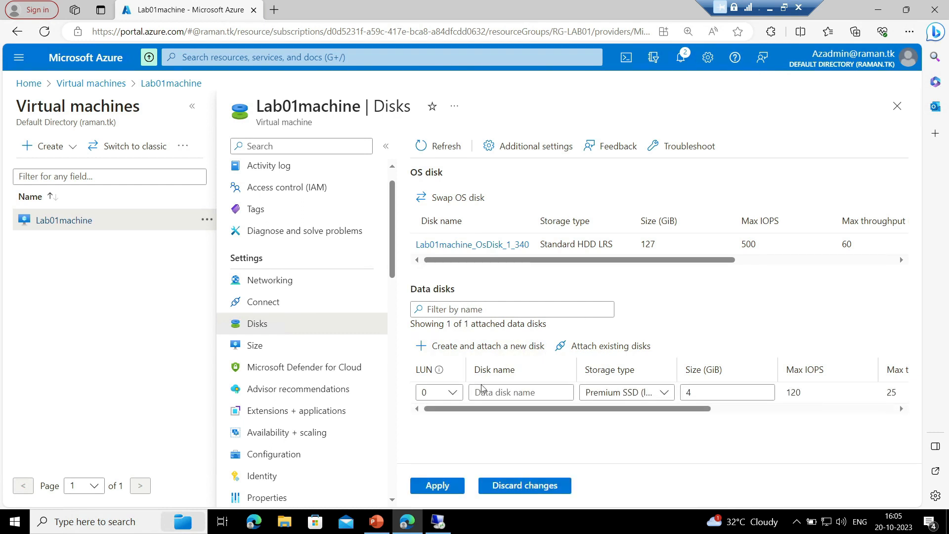
pyautogui.click(509, 394)
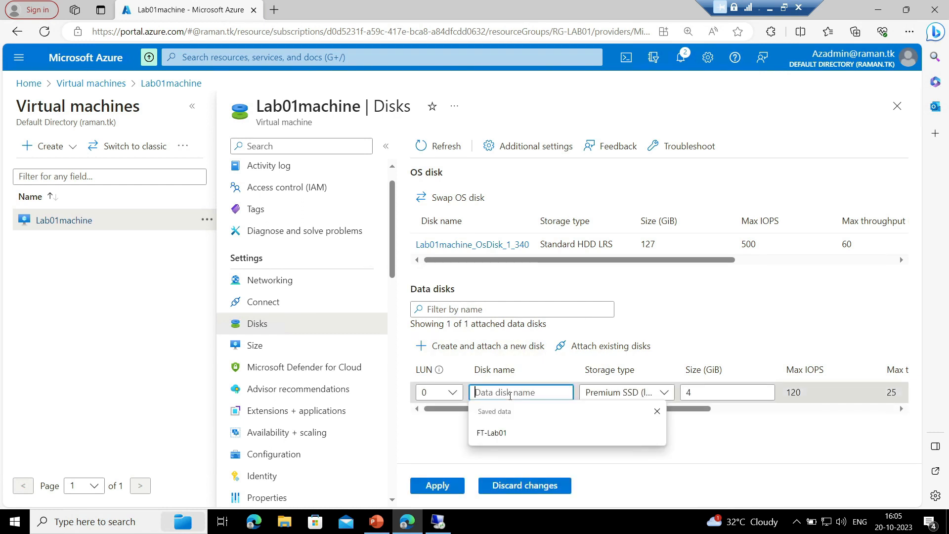
pyautogui.write('Lab02')
pyautogui.press('BackSpace')
pyautogui.write('1D')
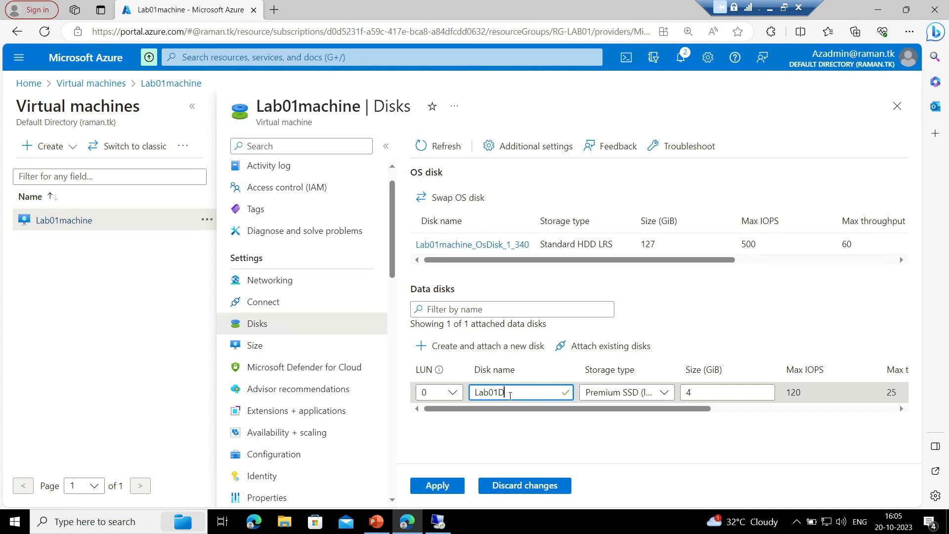
pyautogui.write('D1')
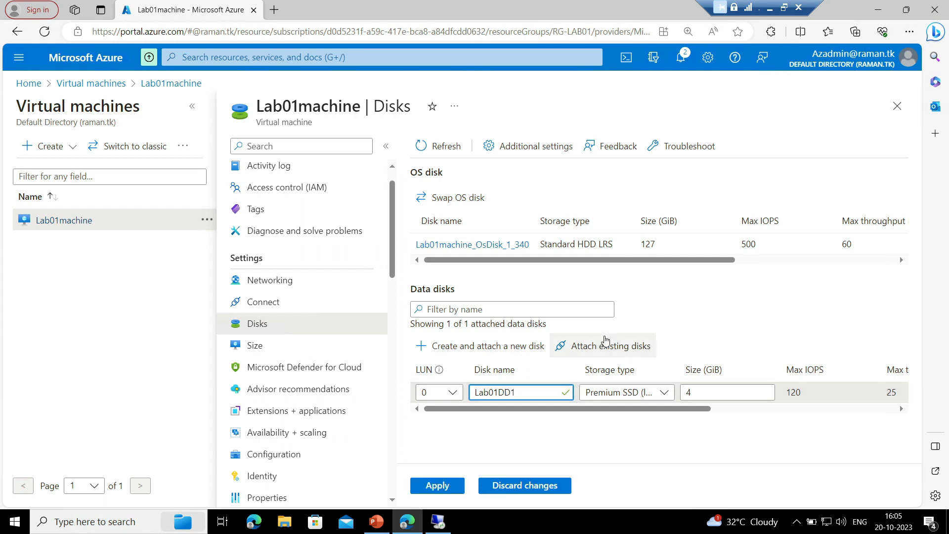
# Set the storage type of data disk Lab01DD1 to locally-redundant Standard HDD and apply the disk changes
pyautogui.click(662, 395)
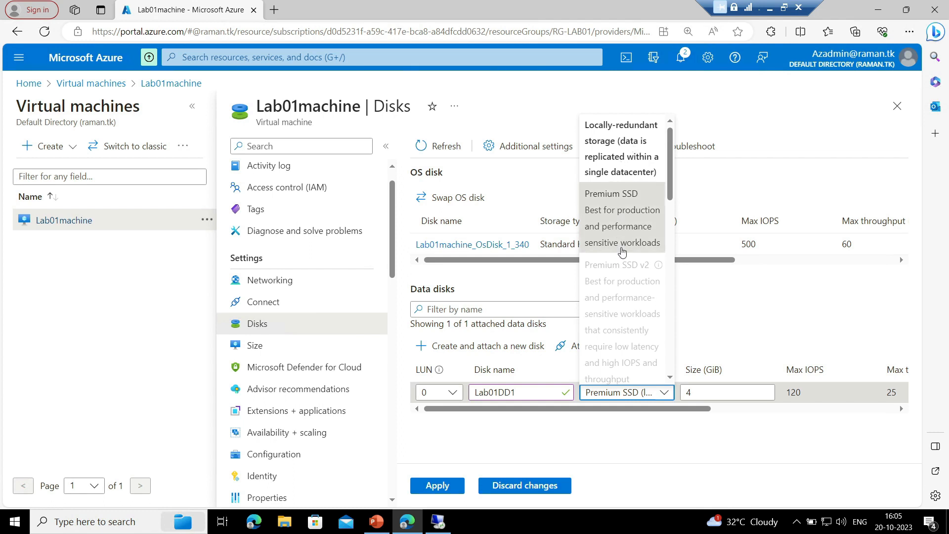
pyautogui.scroll(-3, 622, 253)
pyautogui.scroll(-3, 622, 252)
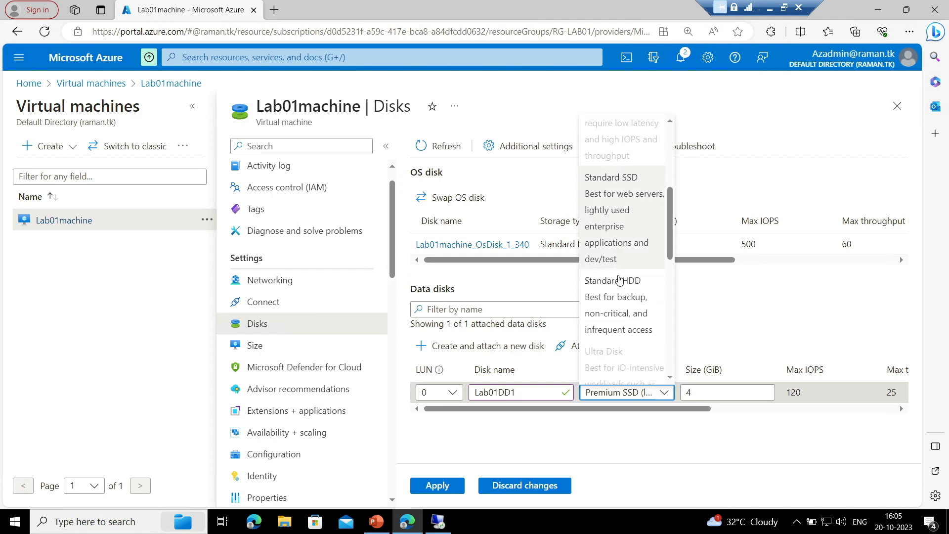
pyautogui.click(609, 242)
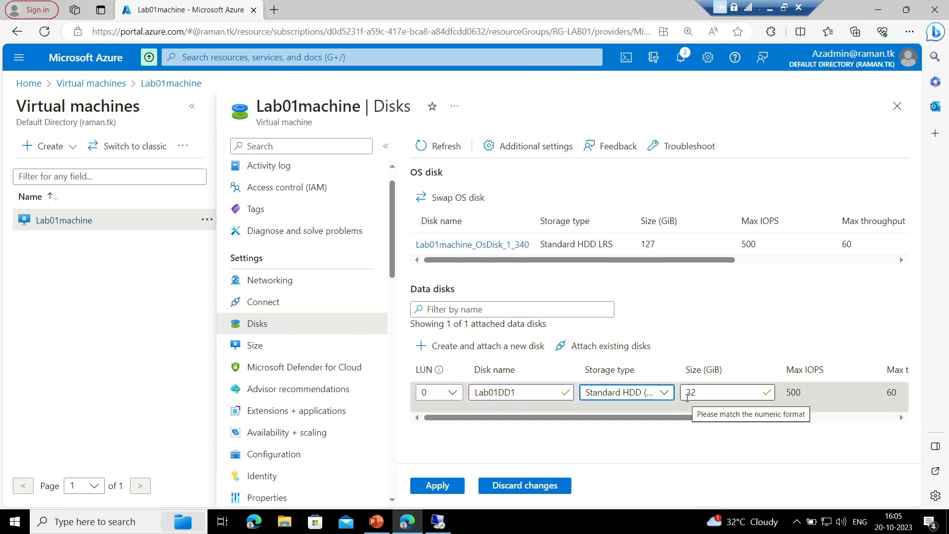
pyautogui.moveTo(687, 419); pyautogui.dragTo(566, 412)
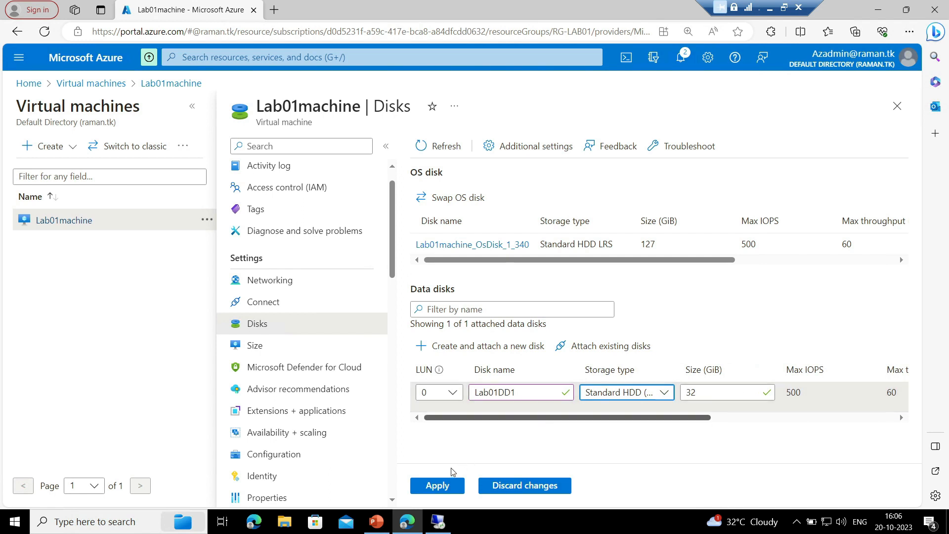
pyautogui.click(432, 486)
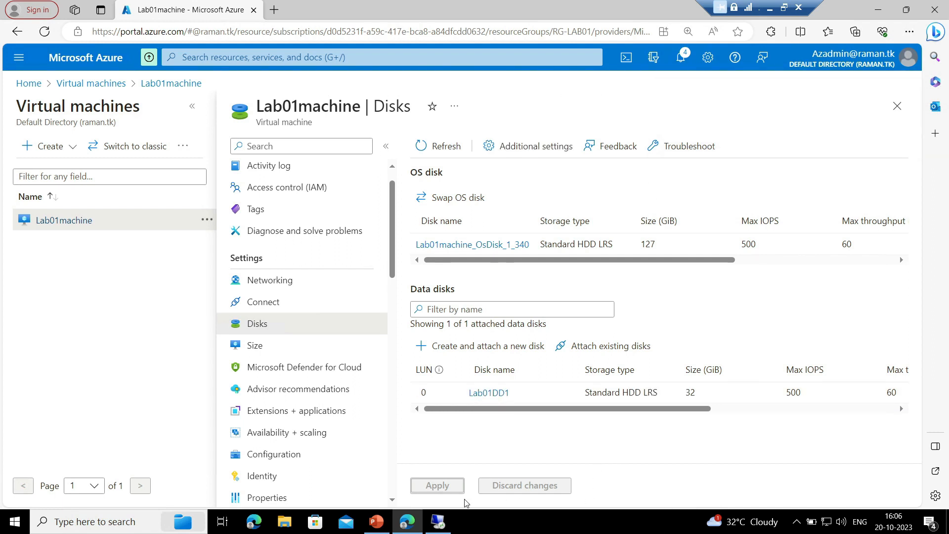
# Switch back to the virtual machine's remote desktop session and open Computer Management, closing File Explorer first
pyautogui.moveTo(437, 526)
pyautogui.click(455, 462)
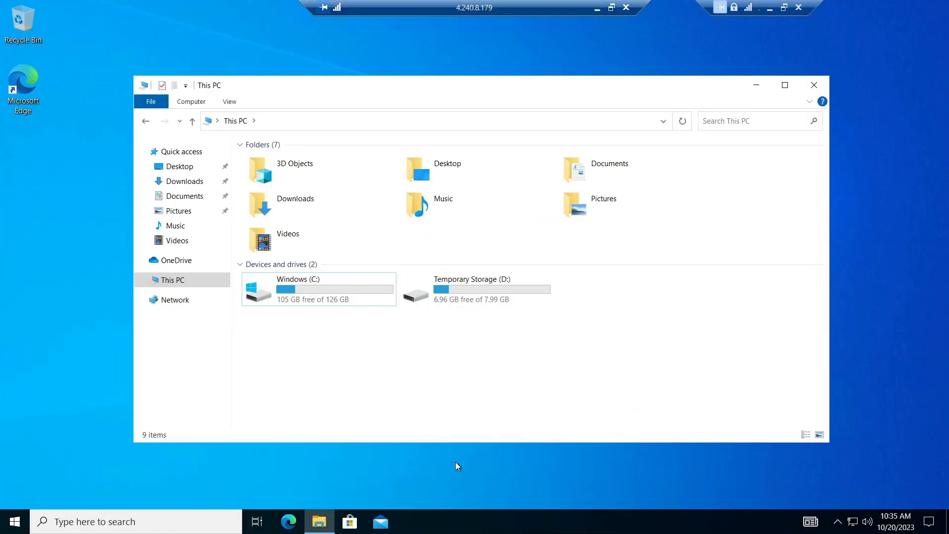
pyautogui.click(813, 86)
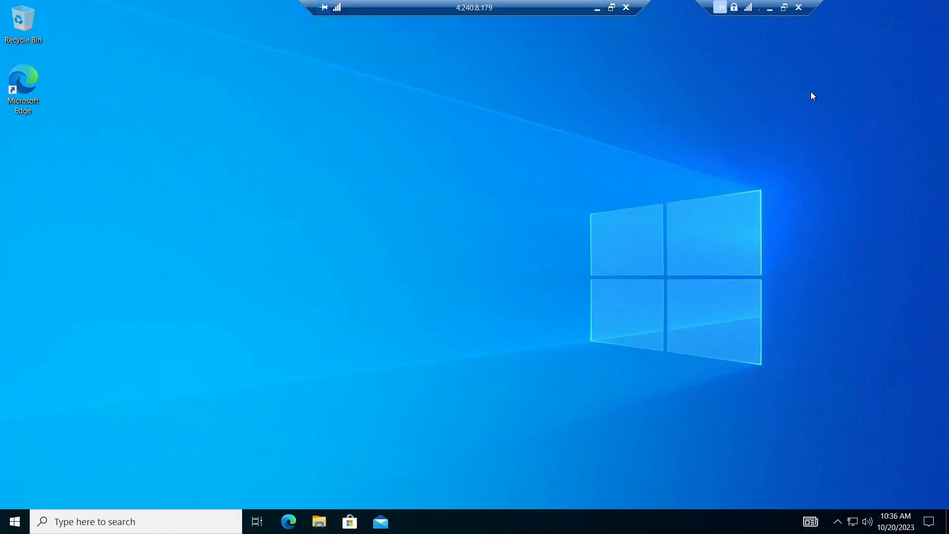
pyautogui.click(146, 521)
pyautogui.write('computer')
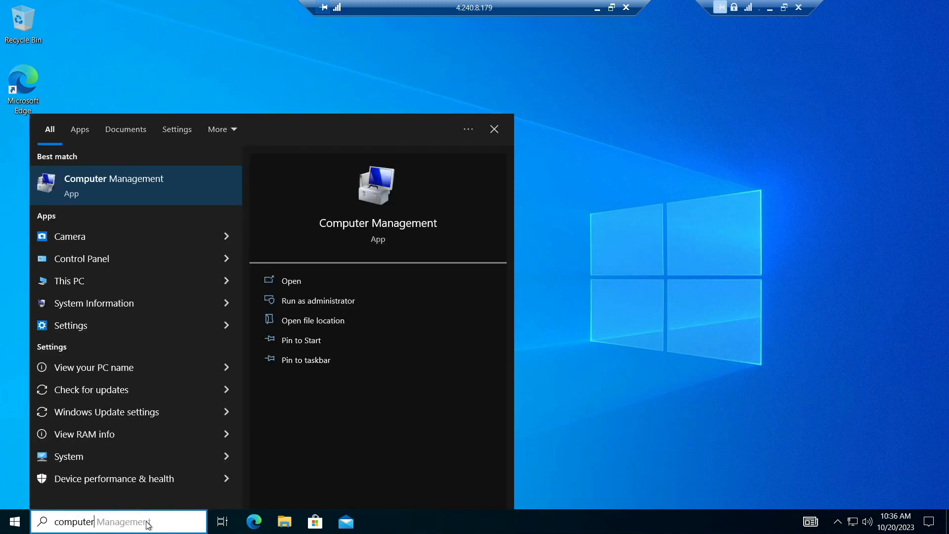
pyautogui.click(144, 189)
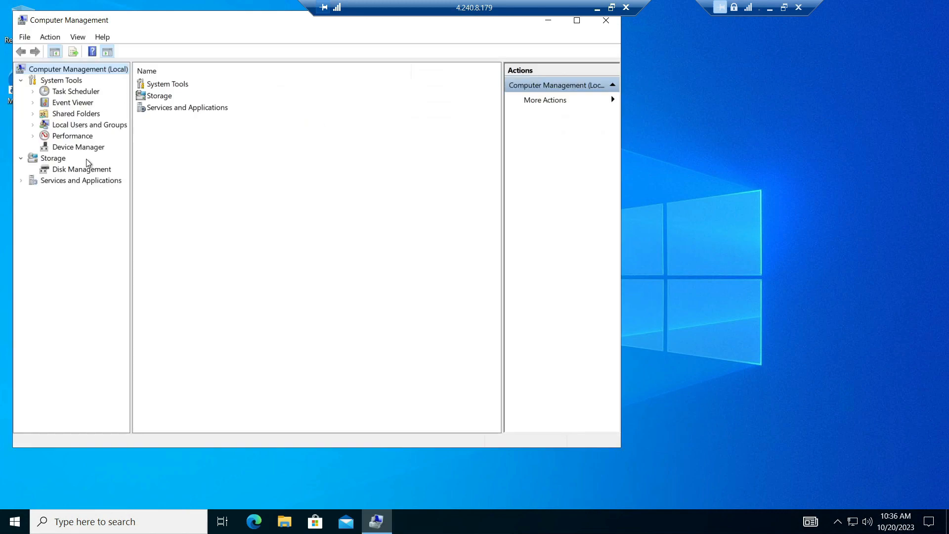
# Open Disk Management in a maximized window and initialize Disk 2 with the GPT partition style
pyautogui.doubleClick(206, 27)
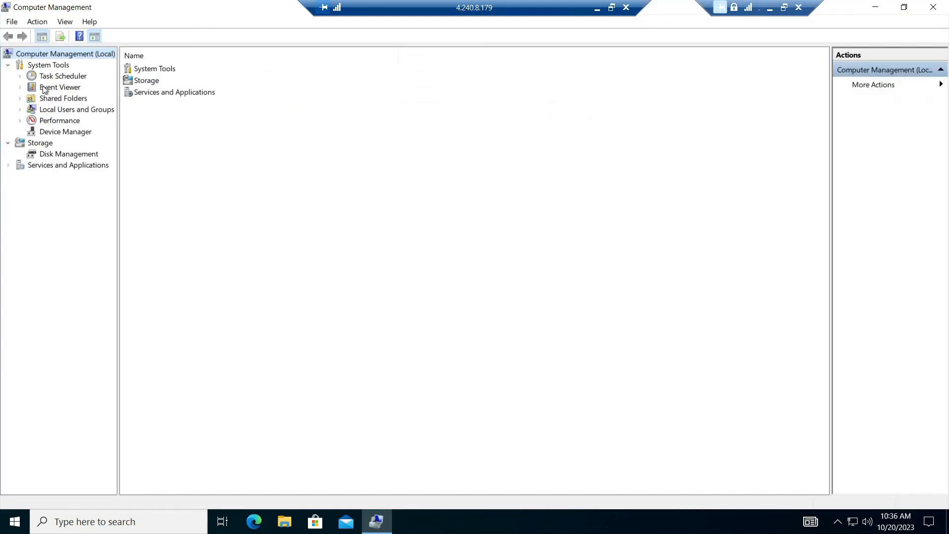
pyautogui.click(87, 155)
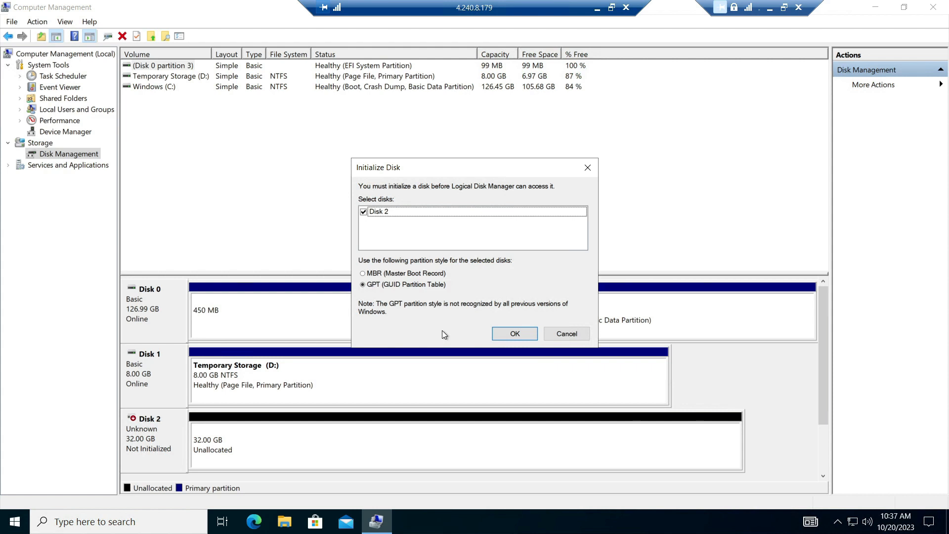
pyautogui.click(514, 334)
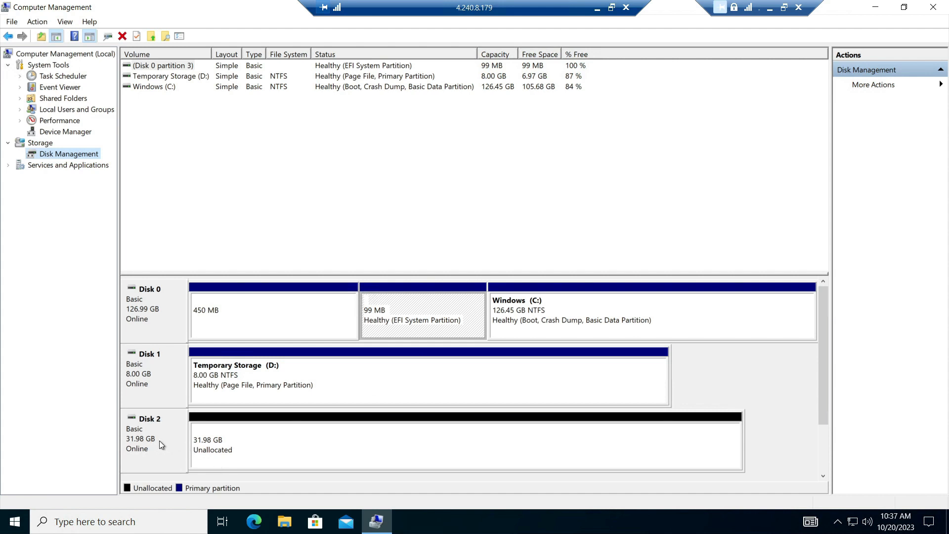
# Start a new simple volume on Disk 2's unallocated space, accepting the full size of 32750 MB
pyautogui.rightClick(224, 441)
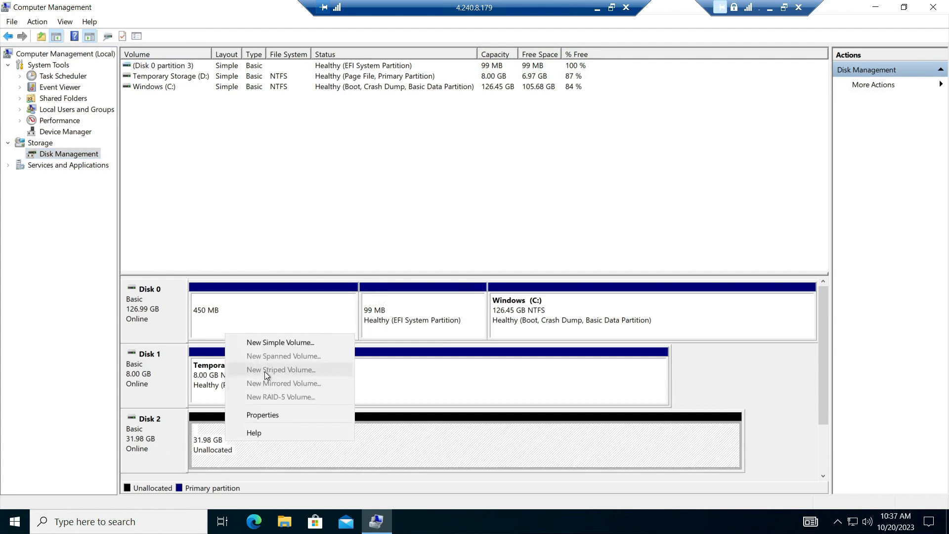
pyautogui.click(307, 342)
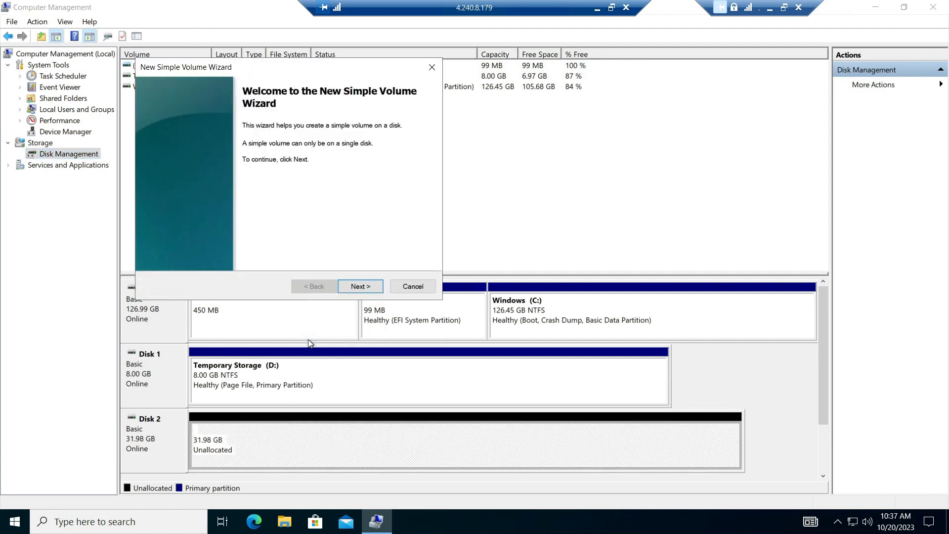
pyautogui.moveTo(327, 71); pyautogui.dragTo(463, 96)
pyautogui.click(496, 310)
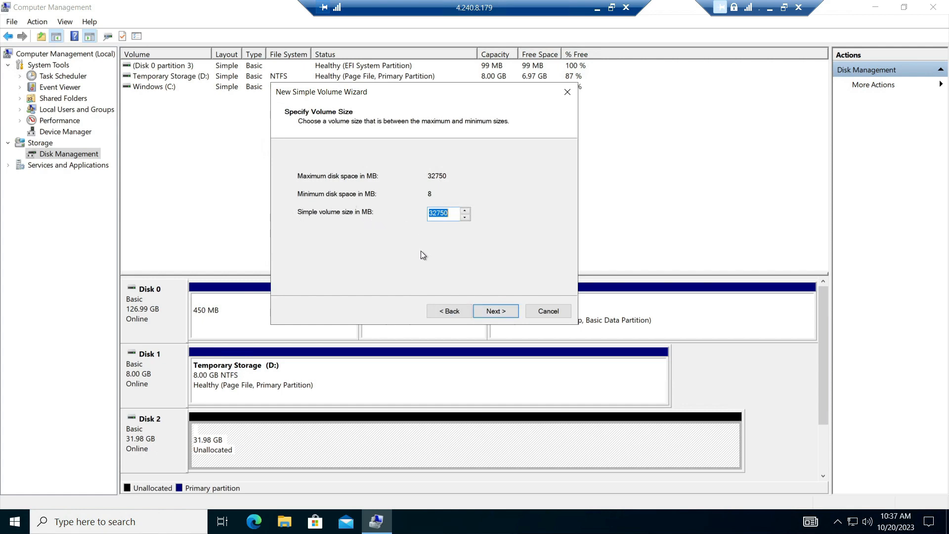
pyautogui.click(503, 310)
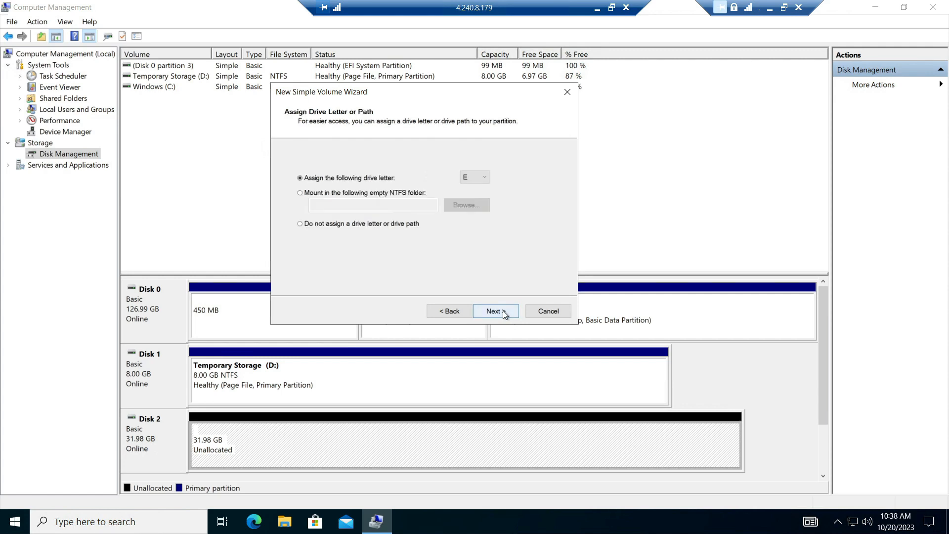
# Assign drive letter A to the new volume, checking the existing drives under This PC before continuing to the format settings
pyautogui.click(480, 177)
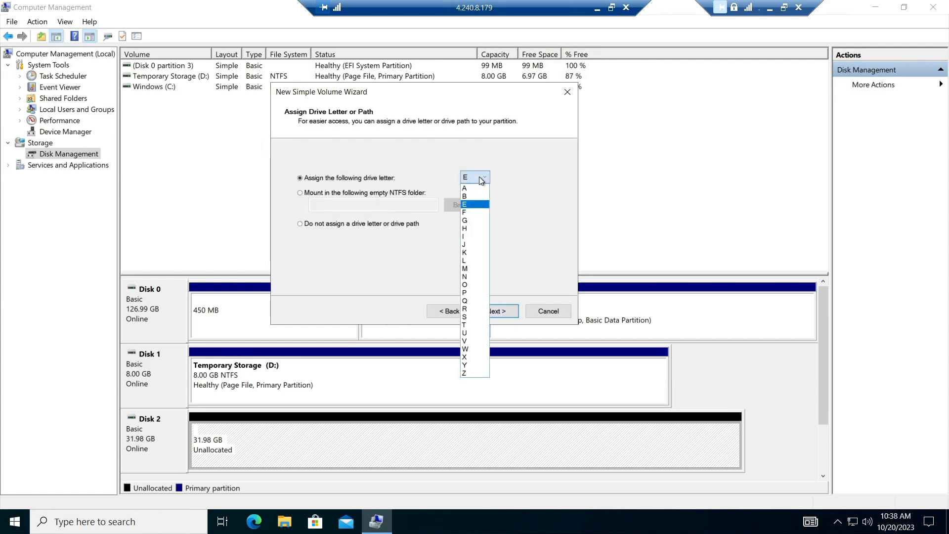
pyautogui.click(479, 188)
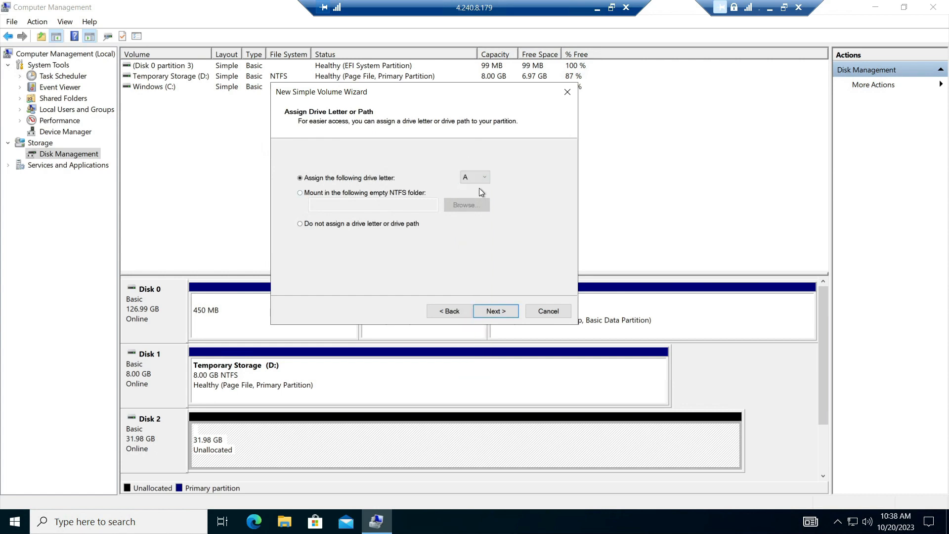
pyautogui.click(285, 519)
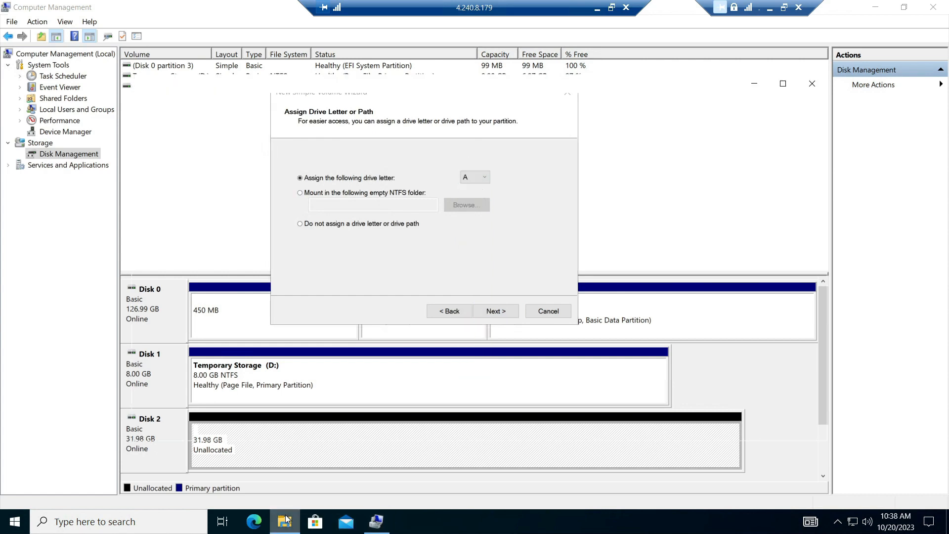
pyautogui.click(170, 279)
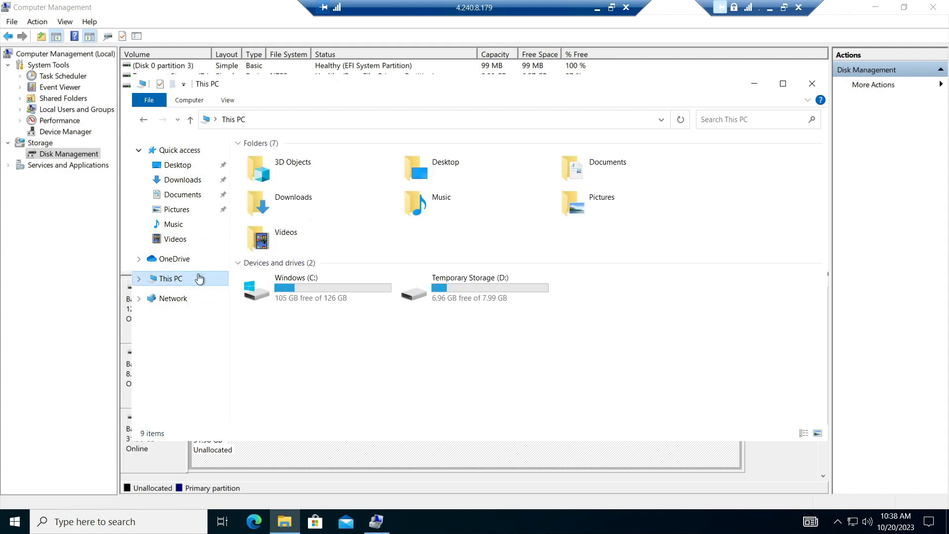
pyautogui.click(812, 84)
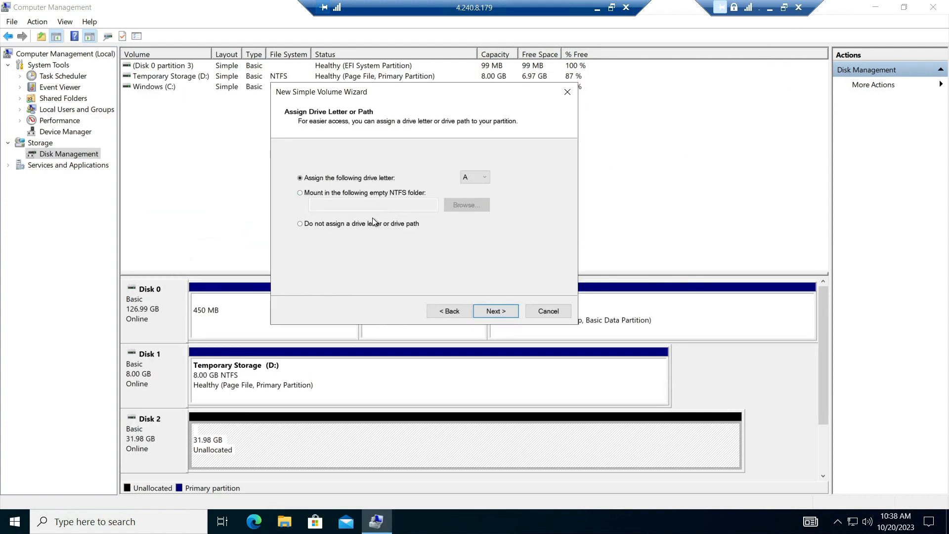
pyautogui.click(495, 312)
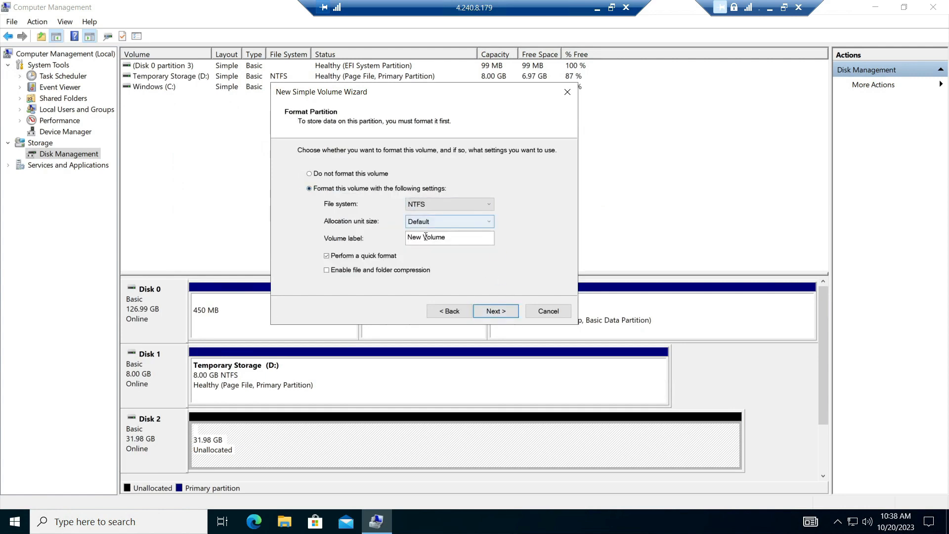
# Label the new volume Data Disk, review the settings summary, and complete the New Simple Volume wizard
pyautogui.moveTo(453, 237); pyautogui.dragTo(372, 239)
pyautogui.press('BackSpace')
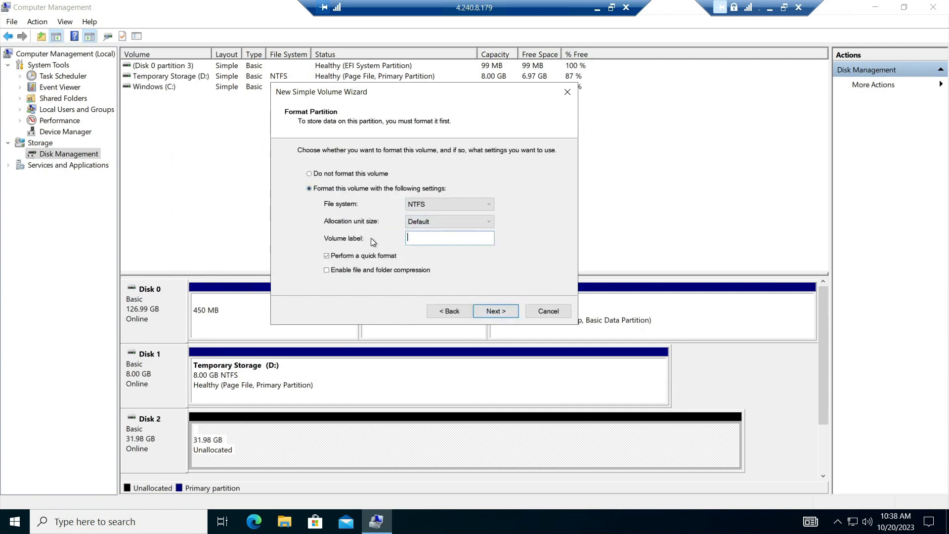
pyautogui.write('Data Disk')
pyautogui.click(502, 315)
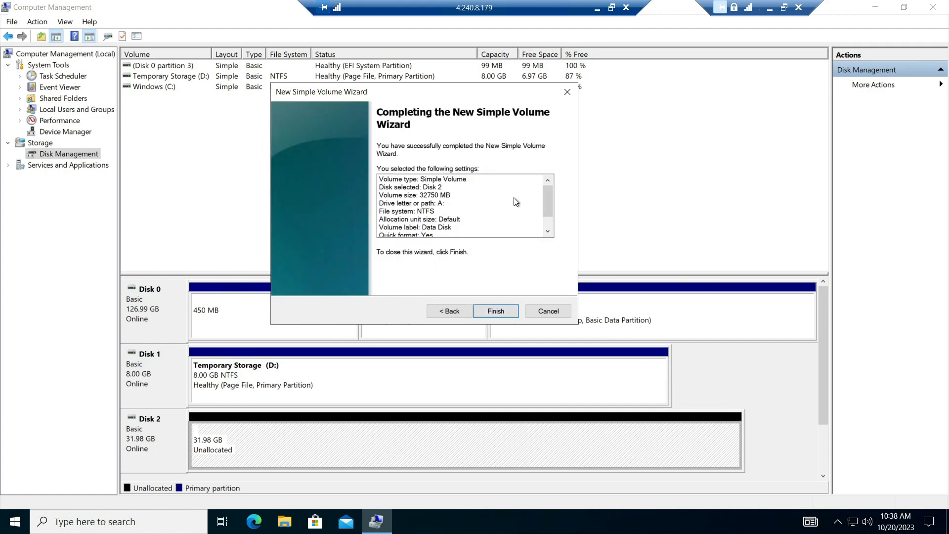
pyautogui.moveTo(544, 197); pyautogui.dragTo(547, 212)
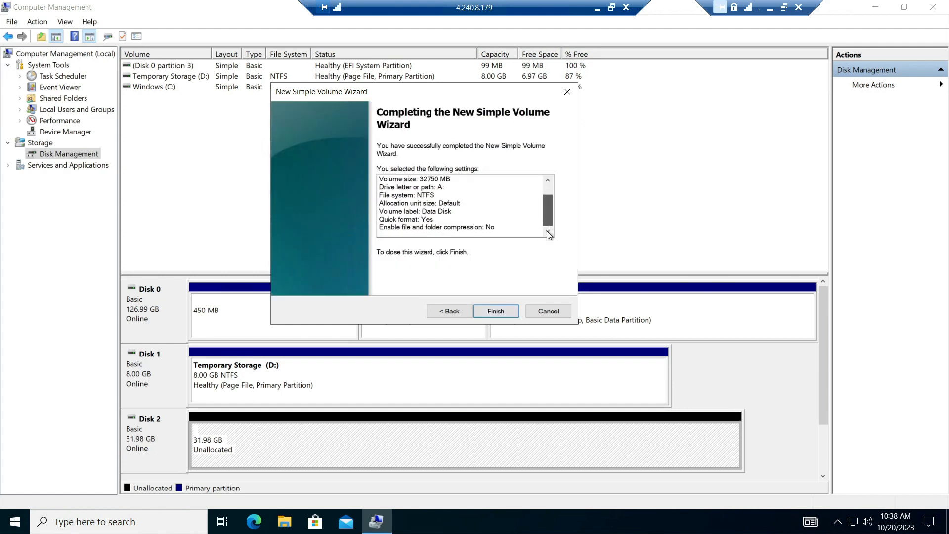
pyautogui.click(503, 310)
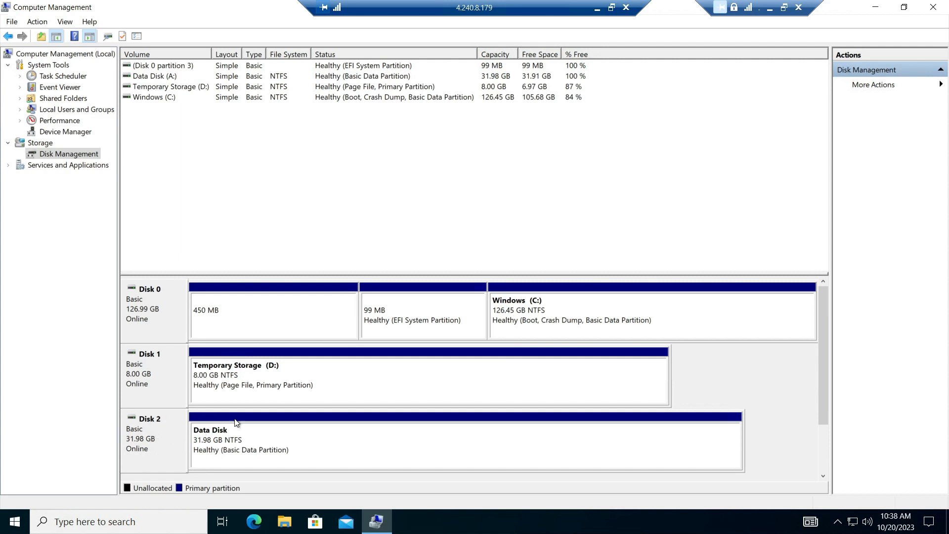
# Check the properties of Data Disk (A:) under This PC, closing the properties and File Explorer when finished
pyautogui.click(291, 522)
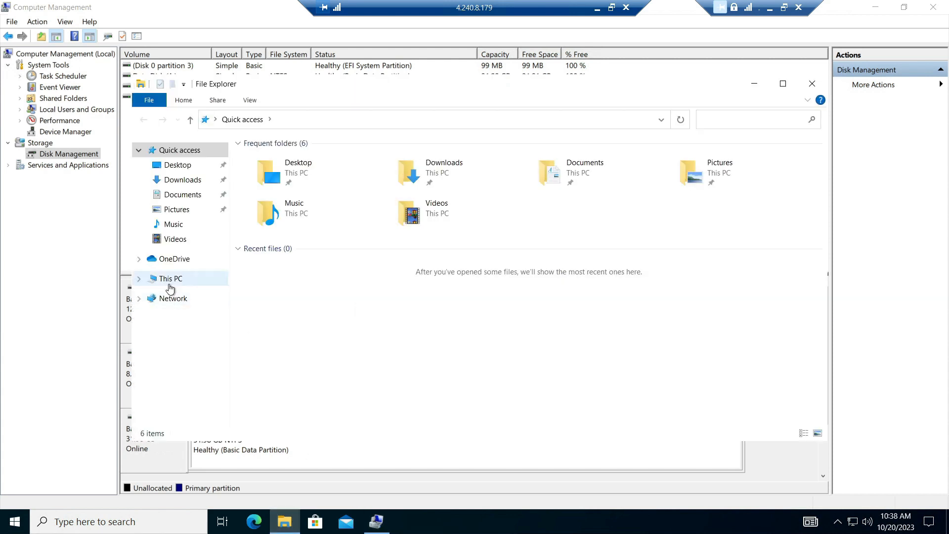
pyautogui.click(170, 279)
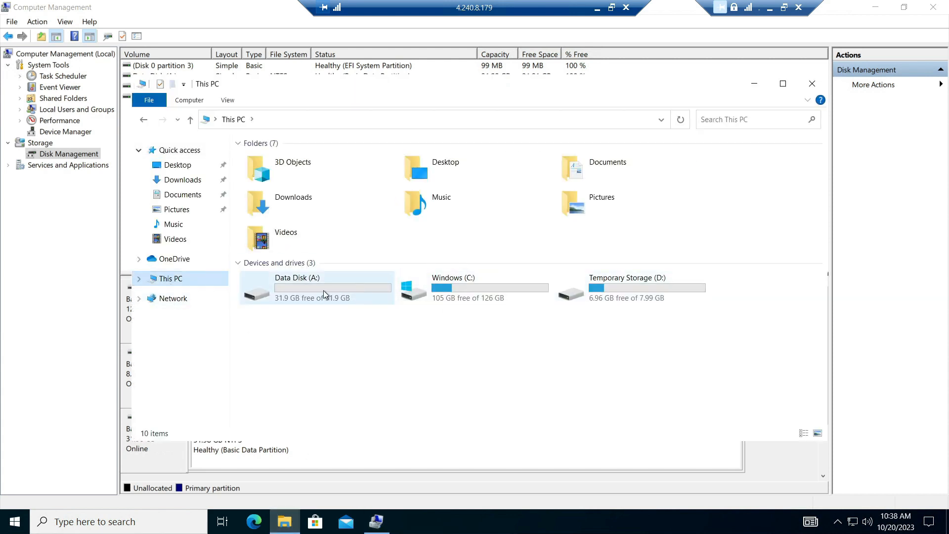
pyautogui.click(305, 284)
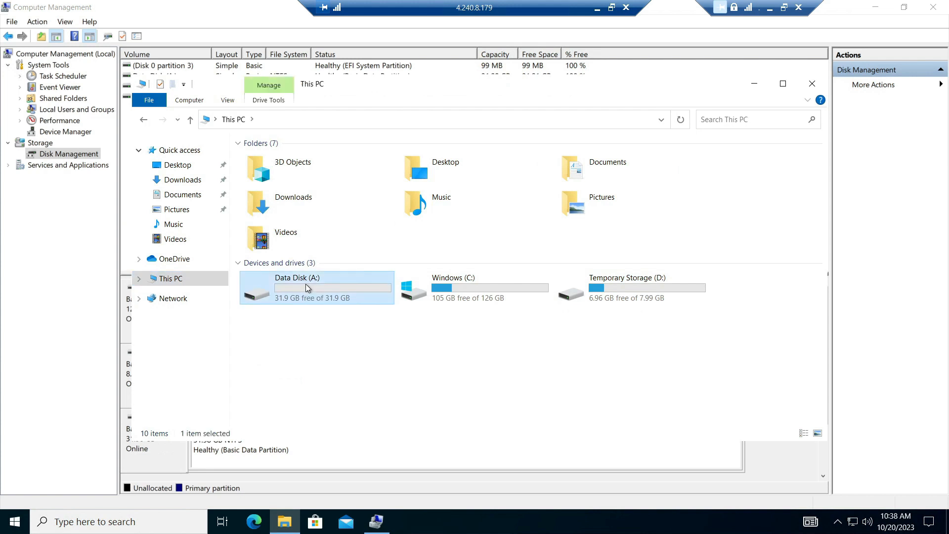
pyautogui.rightClick(305, 284)
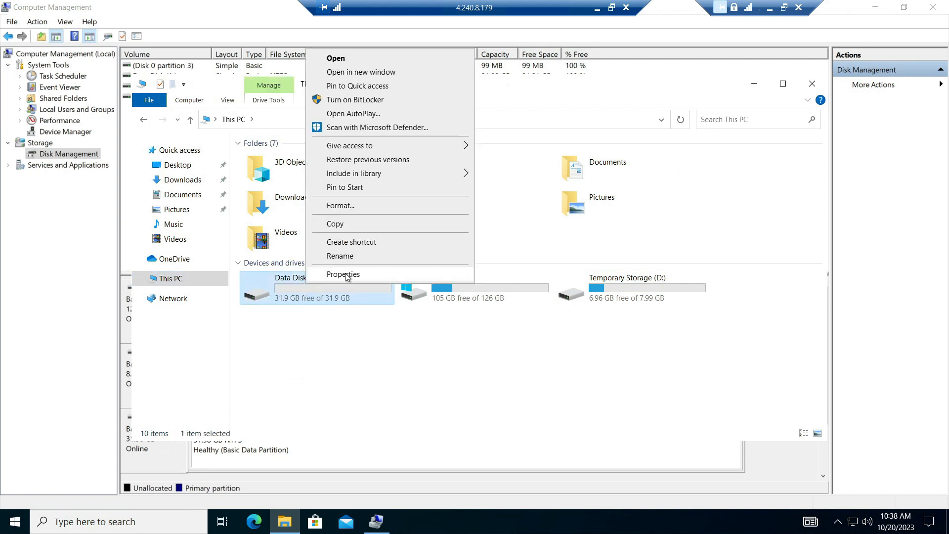
pyautogui.click(348, 276)
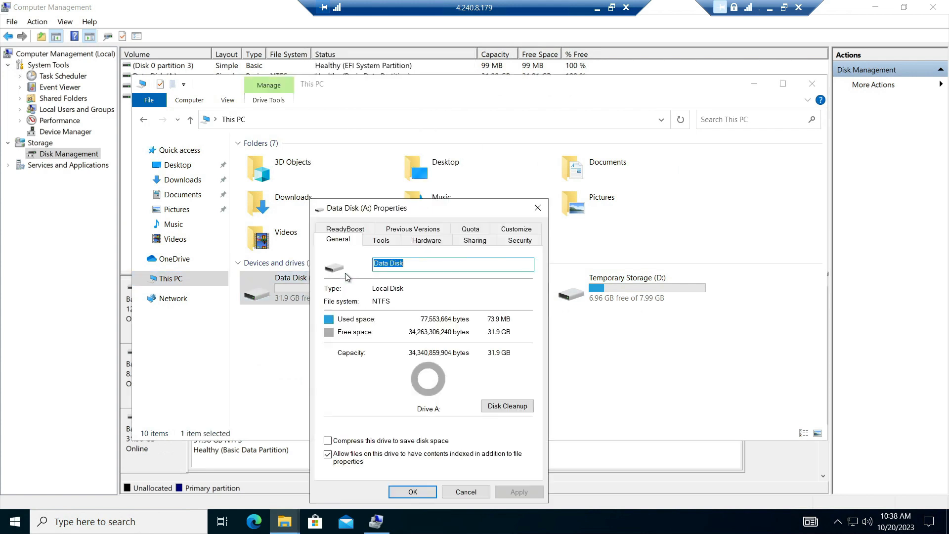
pyautogui.moveTo(450, 211); pyautogui.dragTo(495, 168)
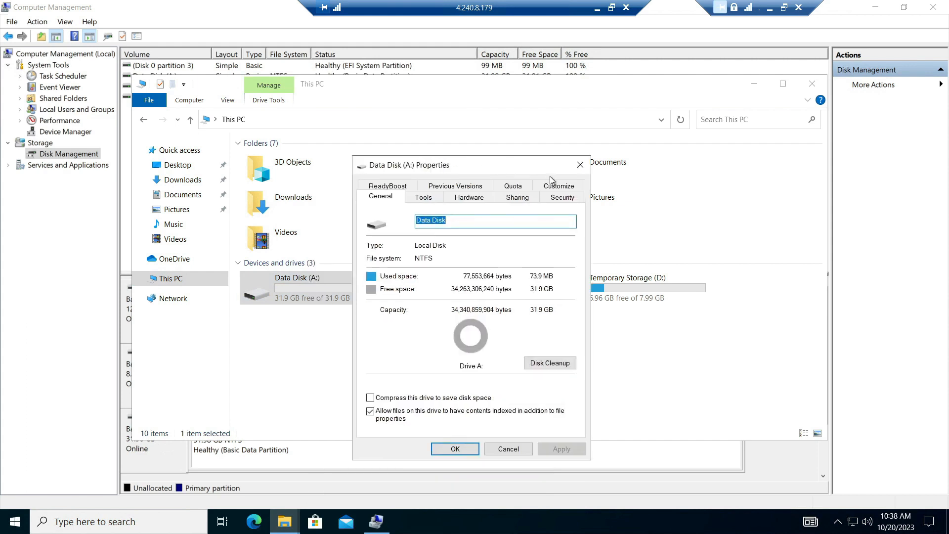
pyautogui.click(580, 165)
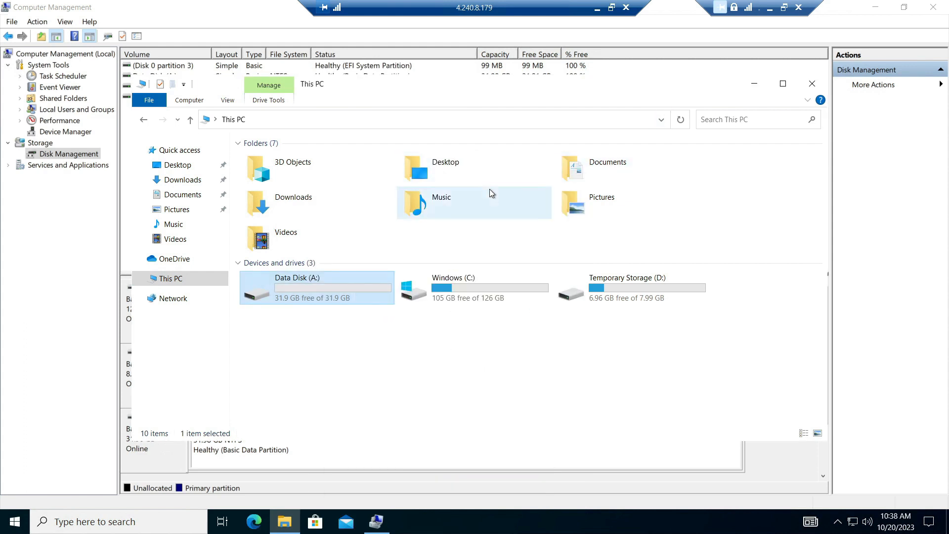
pyautogui.click(482, 335)
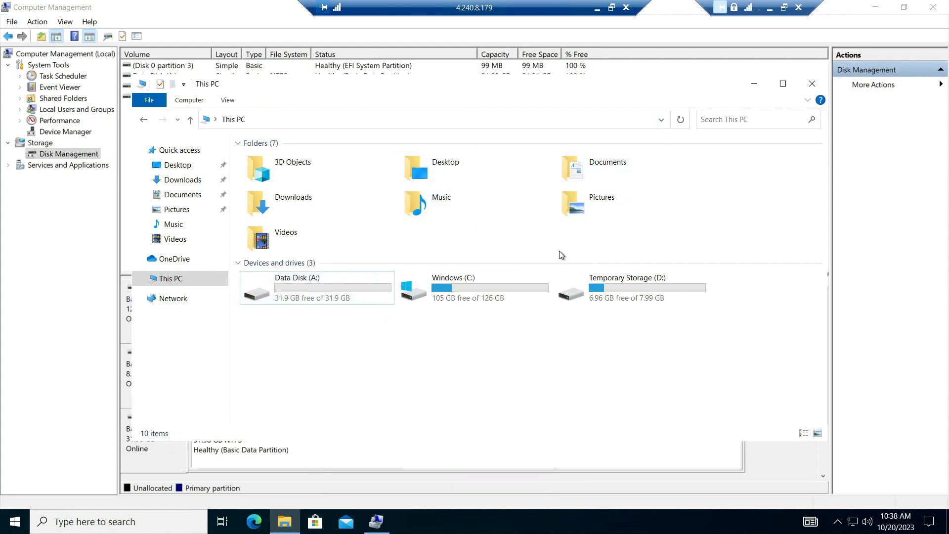
pyautogui.click(807, 82)
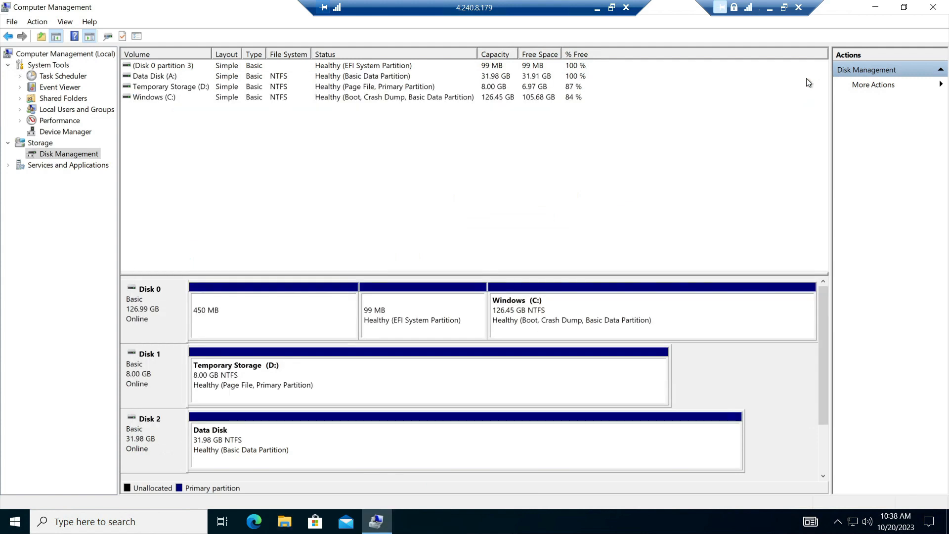
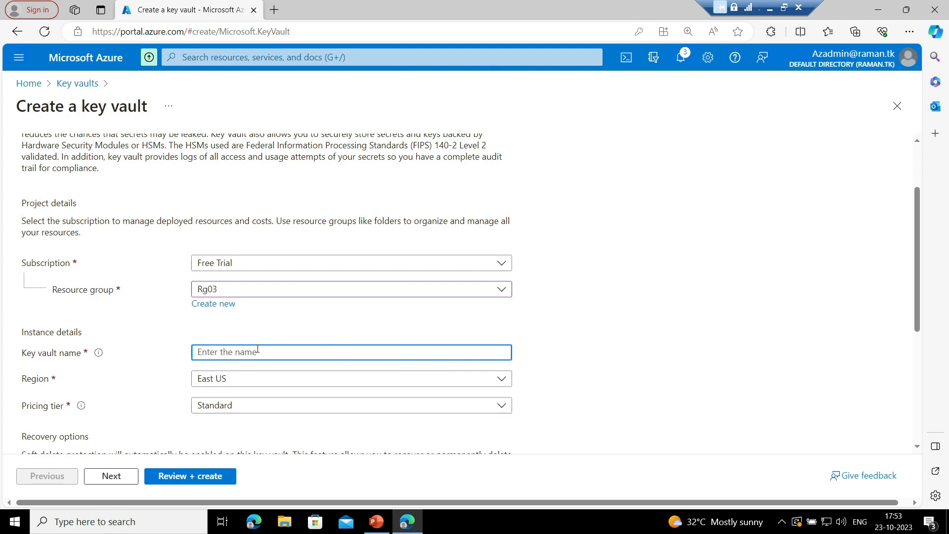
# Name the new key vault azurestorageencryption
pyautogui.write('azure')
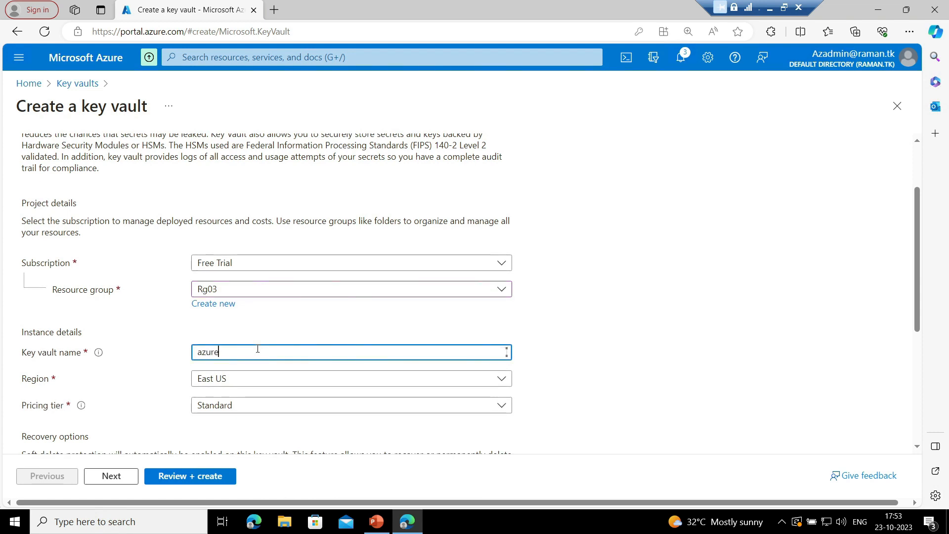
pyautogui.write('kv')
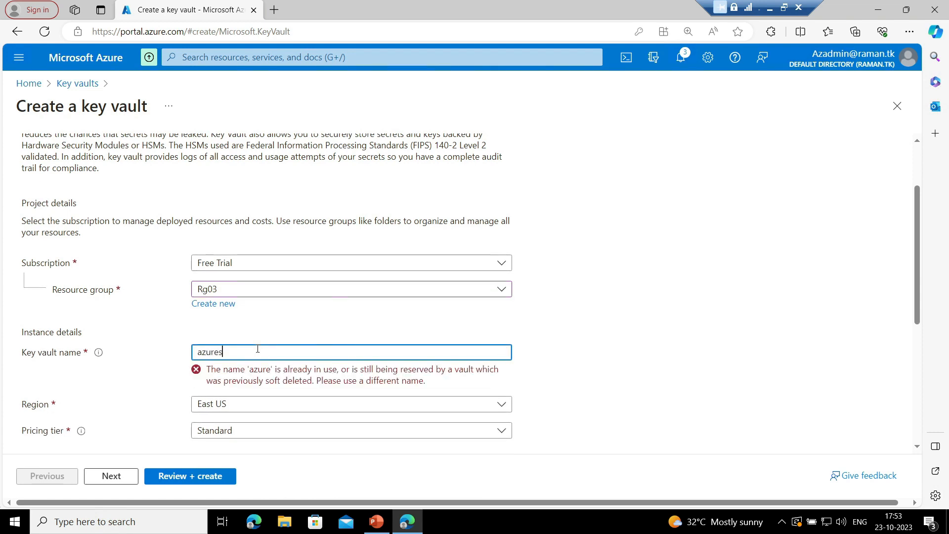
pyautogui.press('BackSpace')
pyautogui.press('BackSpace')
pyautogui.write('storage')
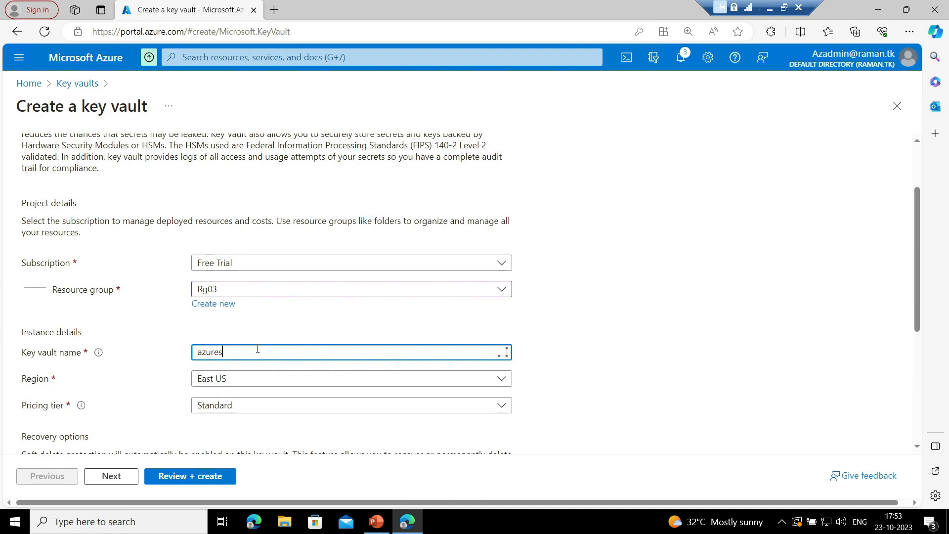
pyautogui.write('encryption')
# Set the key vault's region to Central India
pyautogui.scroll(-1, 257, 349)
pyautogui.scroll(-2, 257, 348)
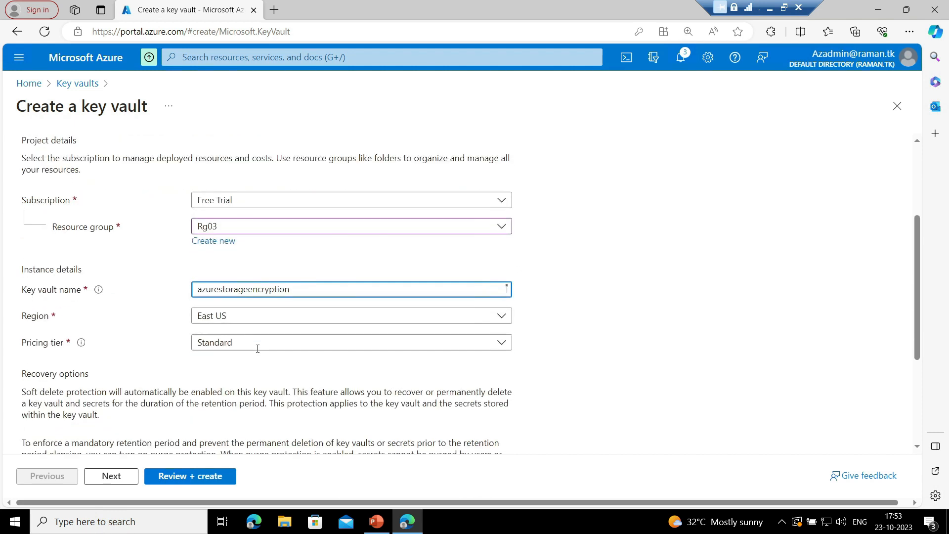
pyautogui.click(248, 317)
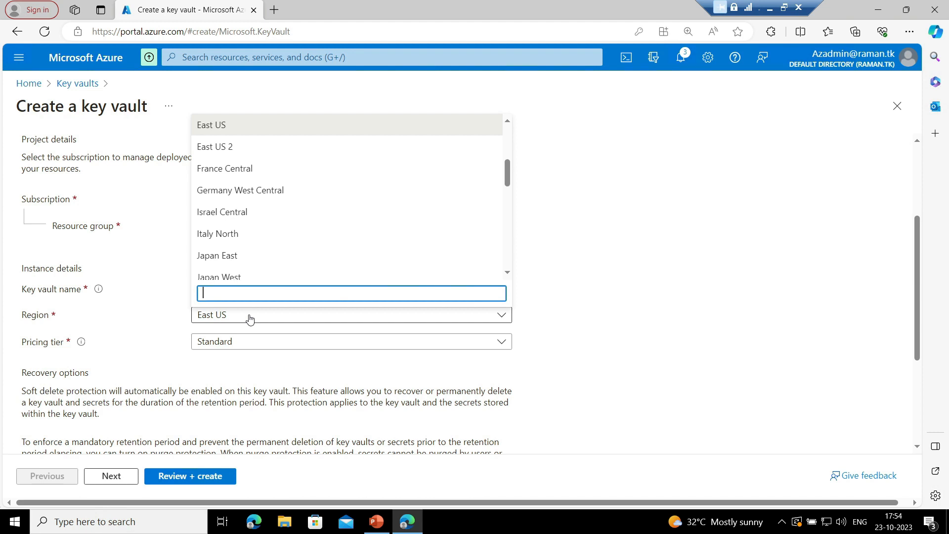
pyautogui.write('india')
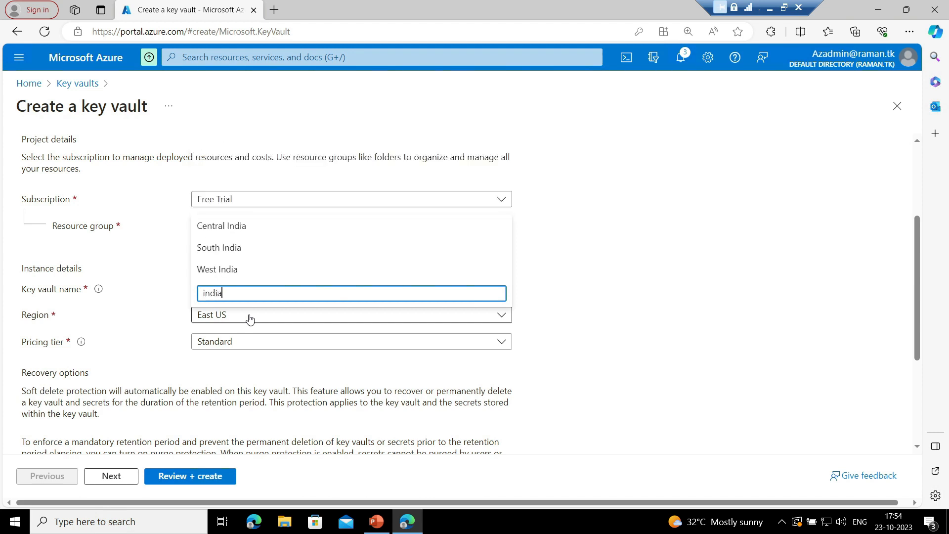
pyautogui.click(267, 228)
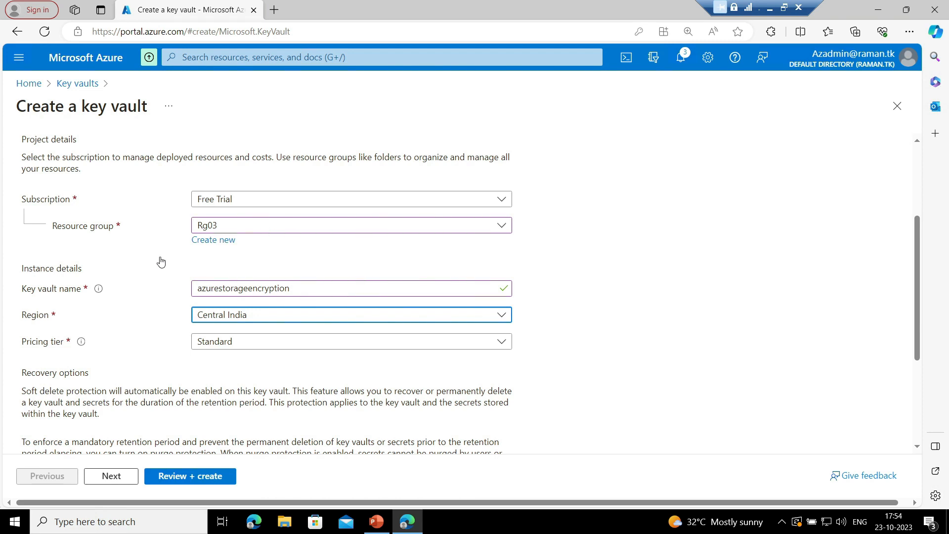
# Enable purge protection in the key vault's recovery options
pyautogui.scroll(-2, 103, 317)
pyautogui.scroll(-2, 103, 317)
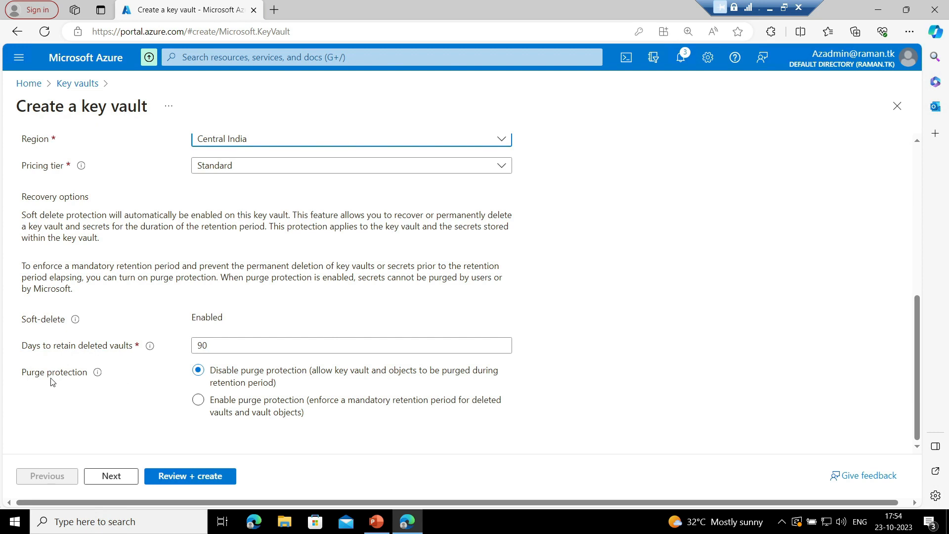
pyautogui.click(198, 400)
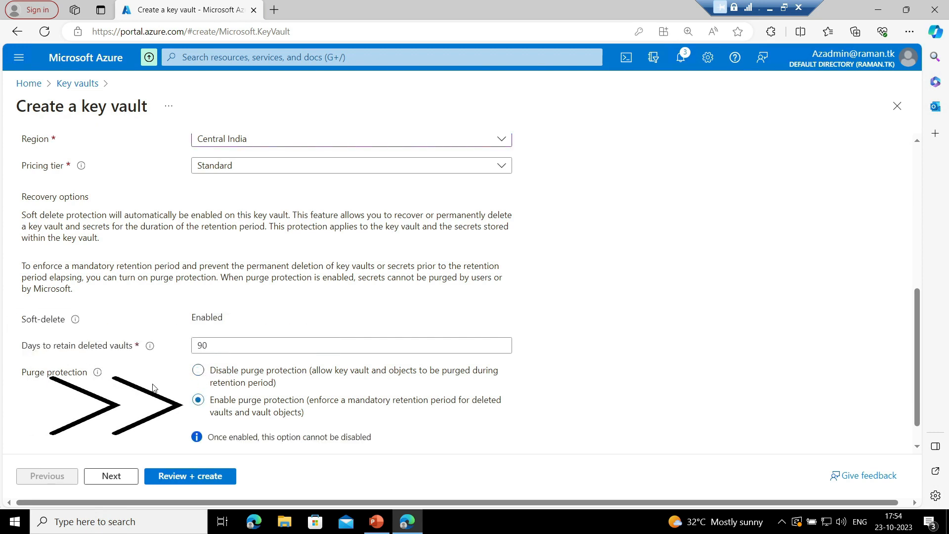
pyautogui.scroll(-2, 153, 387)
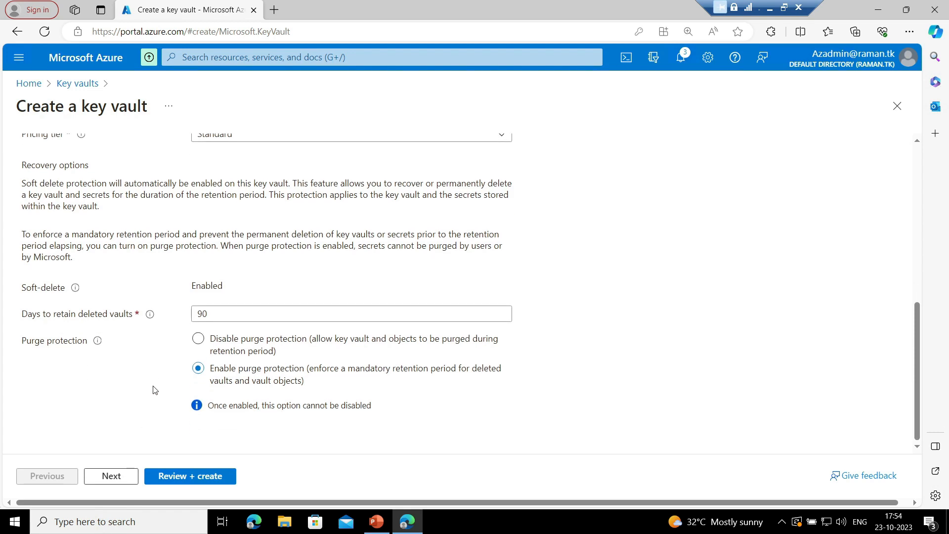
# Set the permission model in the key vault's access configuration to Vault access policy
pyautogui.scroll(6, 150, 399)
pyautogui.scroll(2, 150, 400)
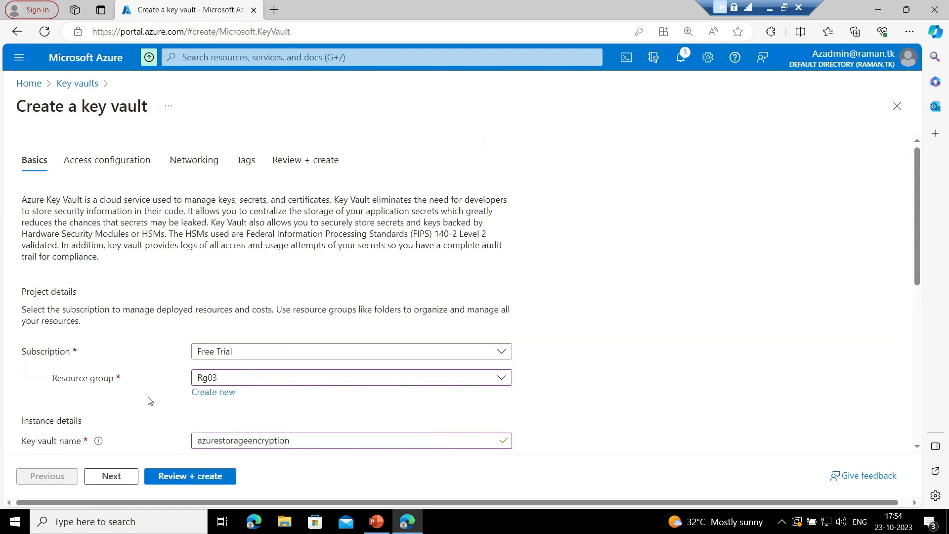
pyautogui.click(115, 163)
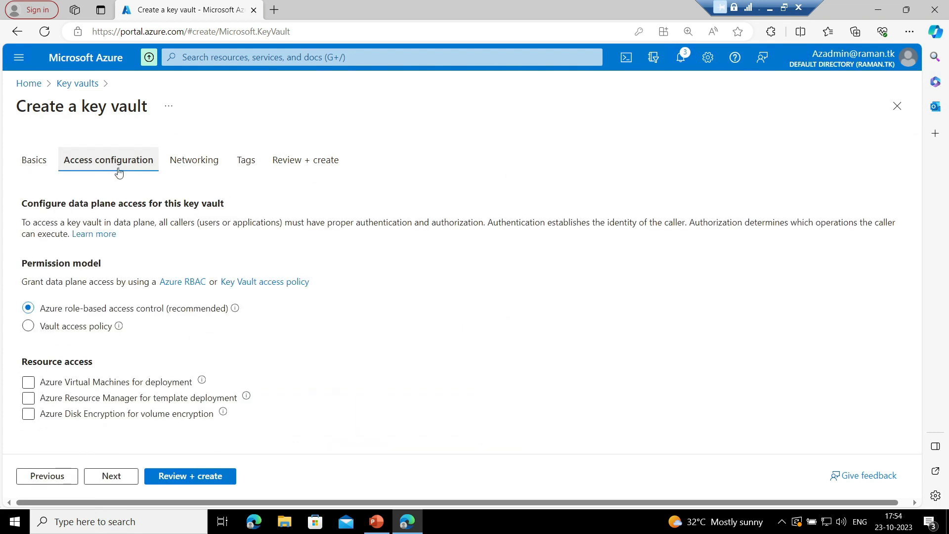
pyautogui.click(28, 327)
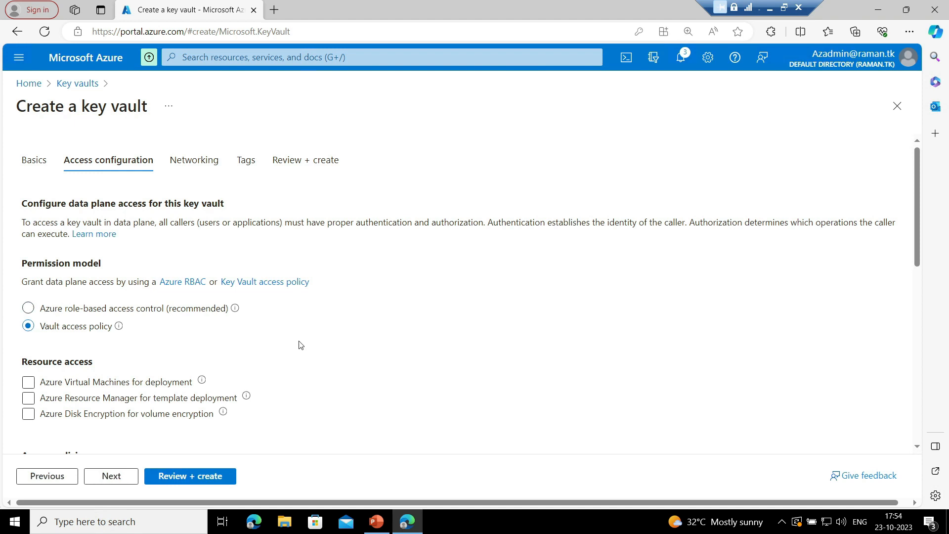
# Open the listed admin user's access policy for editing and select all cryptographic operations under its key permissions
pyautogui.scroll(-1, 301, 344)
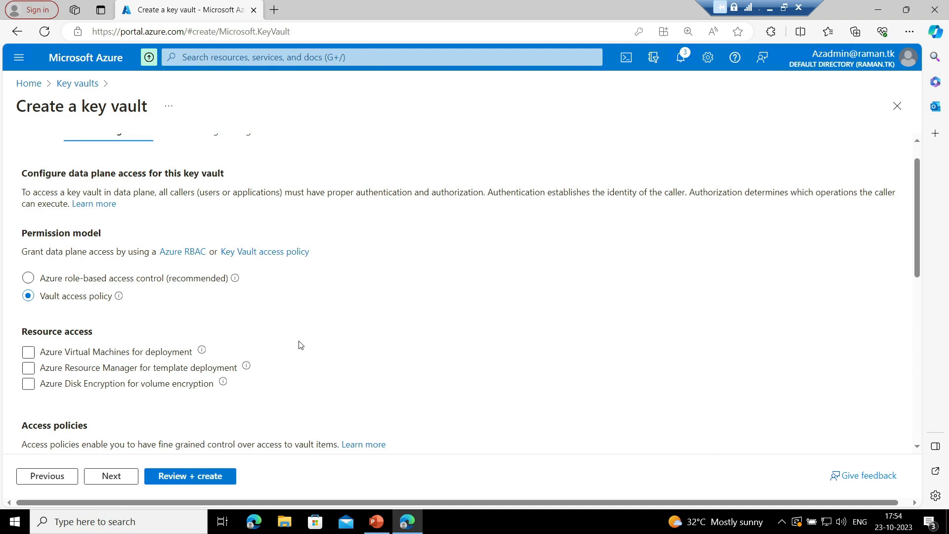
pyautogui.scroll(-2, 301, 344)
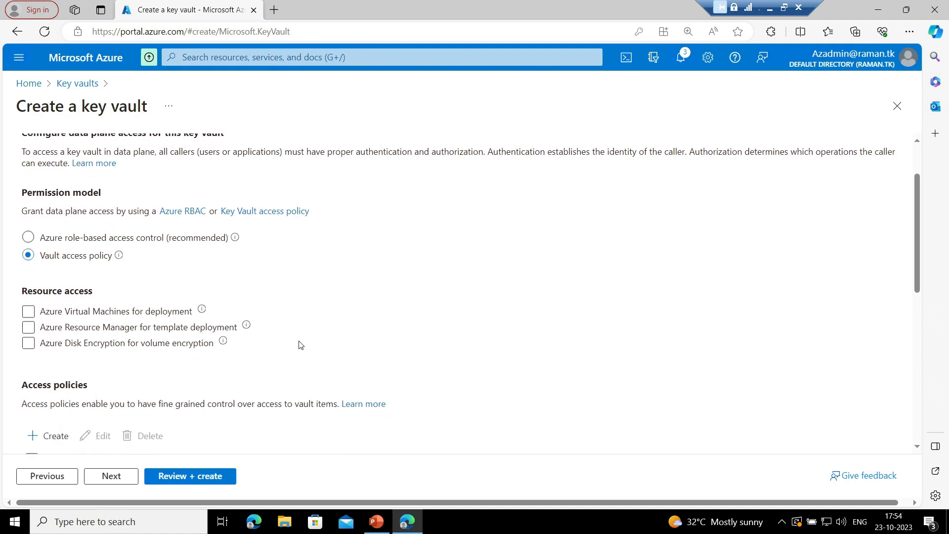
pyautogui.scroll(-3, 301, 344)
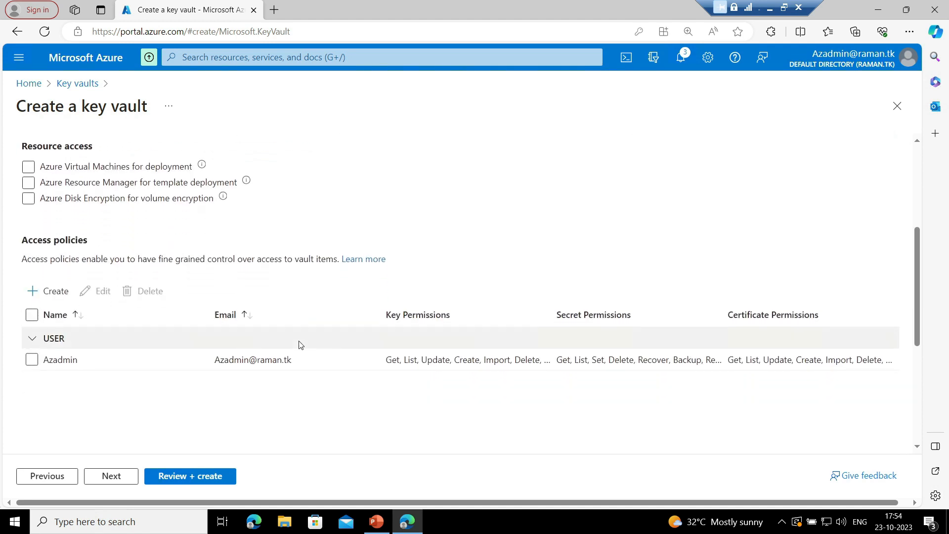
pyautogui.click(32, 359)
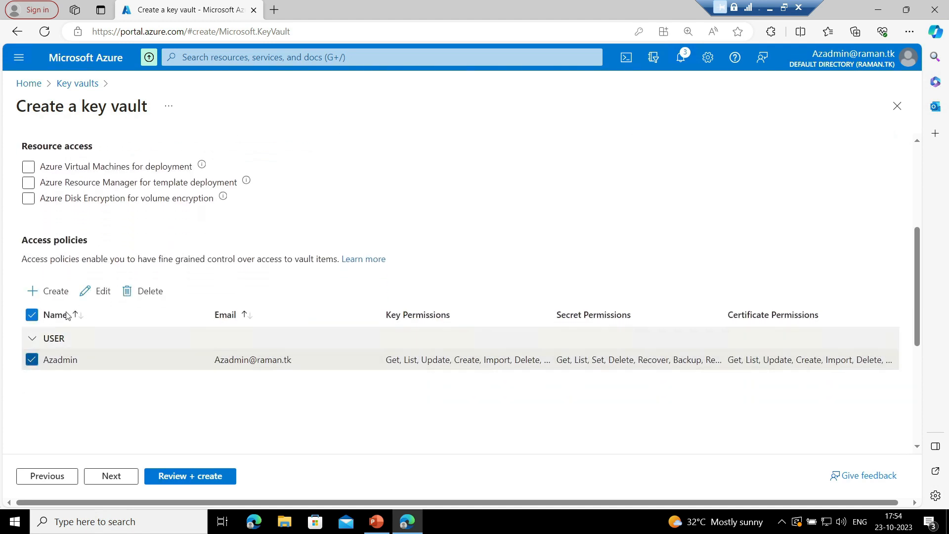
pyautogui.click(106, 300)
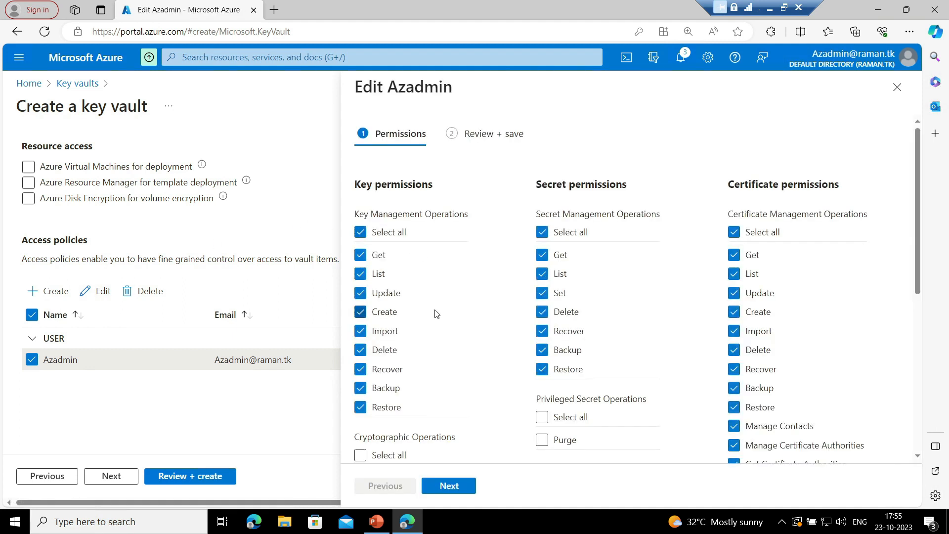
pyautogui.scroll(-1, 439, 322)
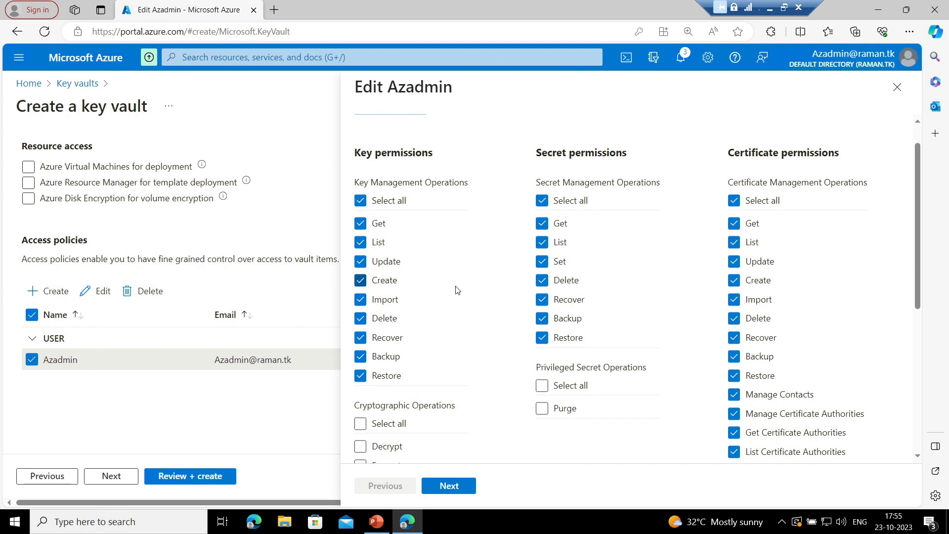
pyautogui.scroll(-4, 457, 290)
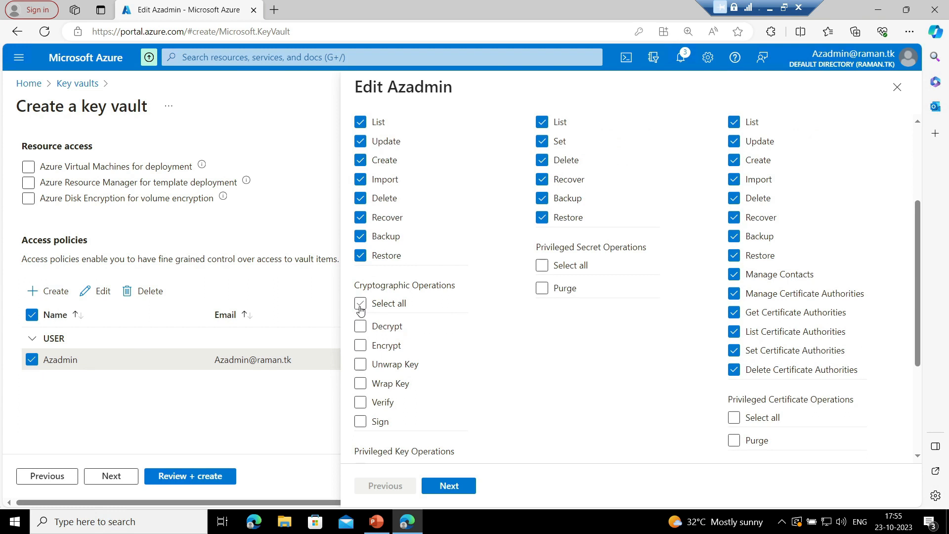
pyautogui.click(360, 303)
pyautogui.scroll(1, 443, 326)
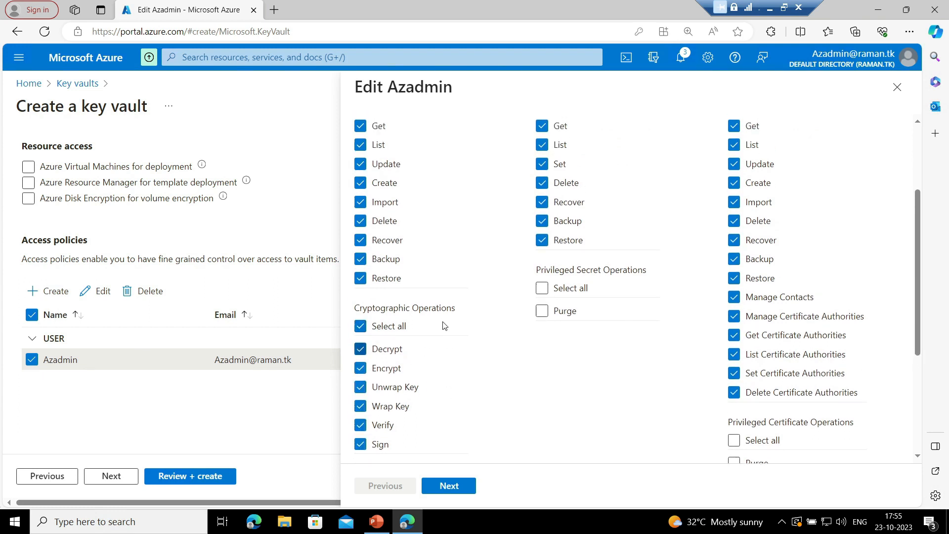
# Save the admin user's edited access policy and create the key vault after reviewing its configuration
pyautogui.click(460, 487)
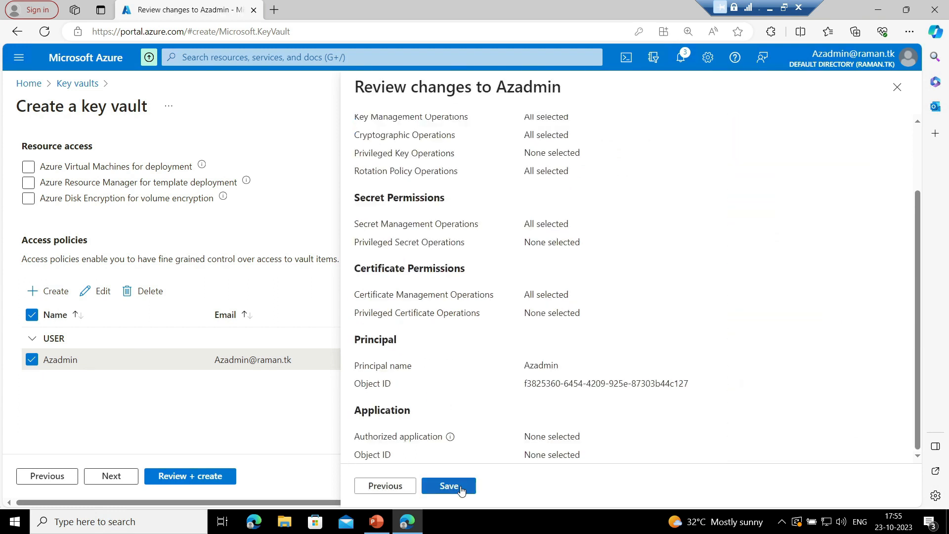
pyautogui.click(448, 486)
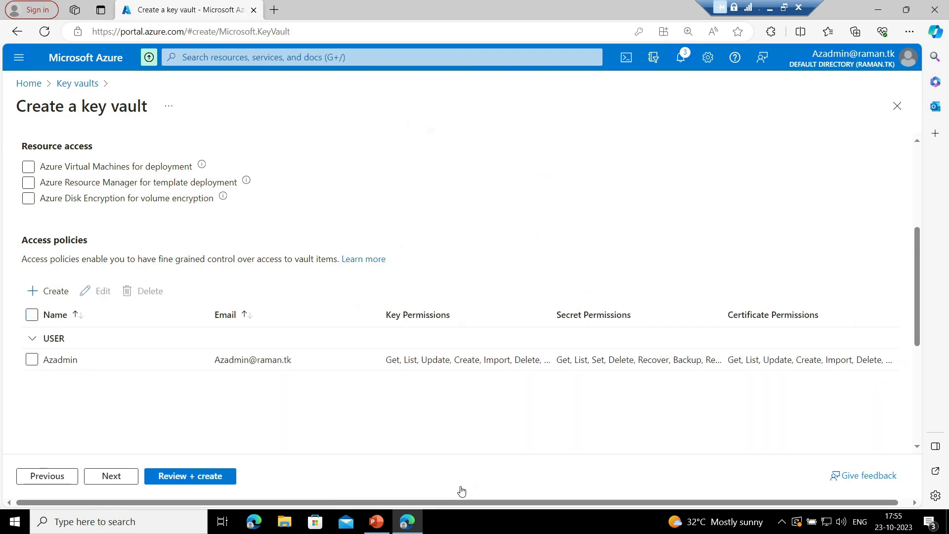
pyautogui.scroll(2, 409, 237)
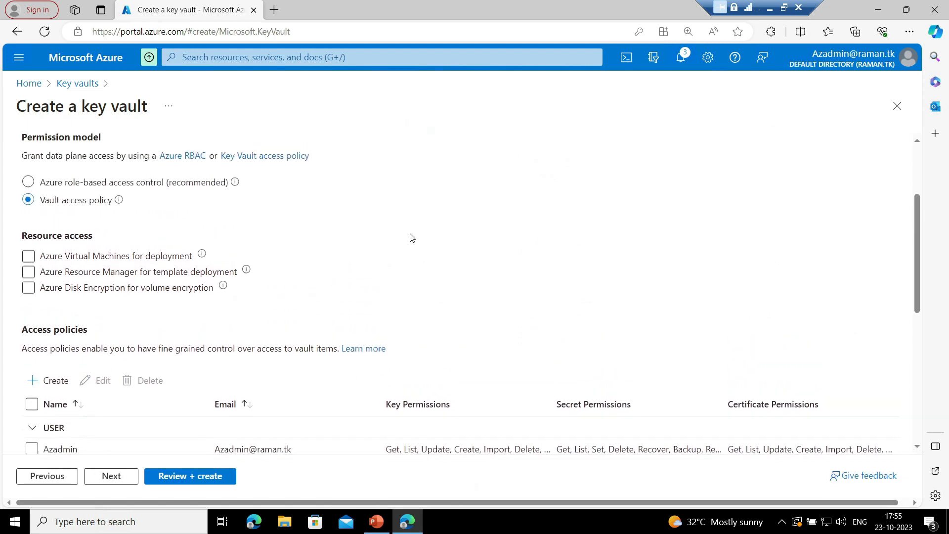
pyautogui.scroll(-2, 410, 237)
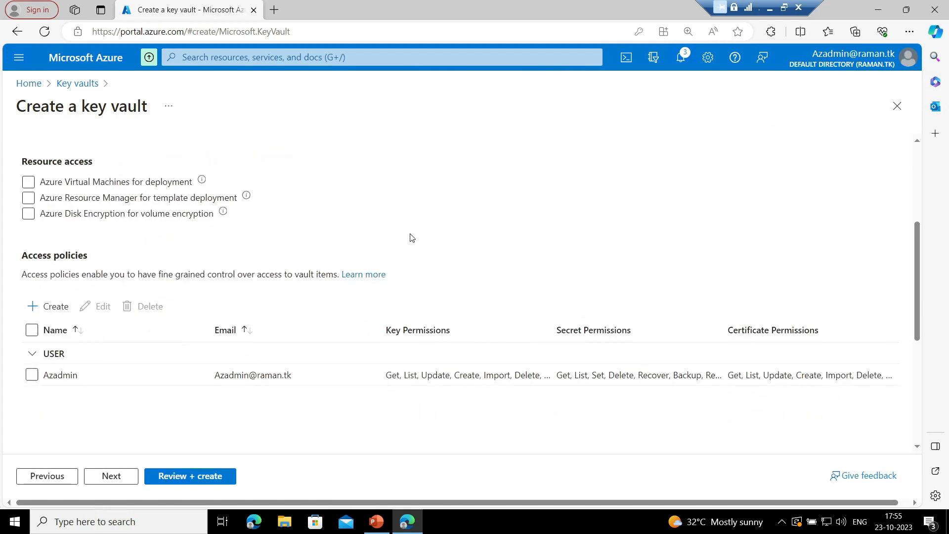
pyautogui.click(182, 476)
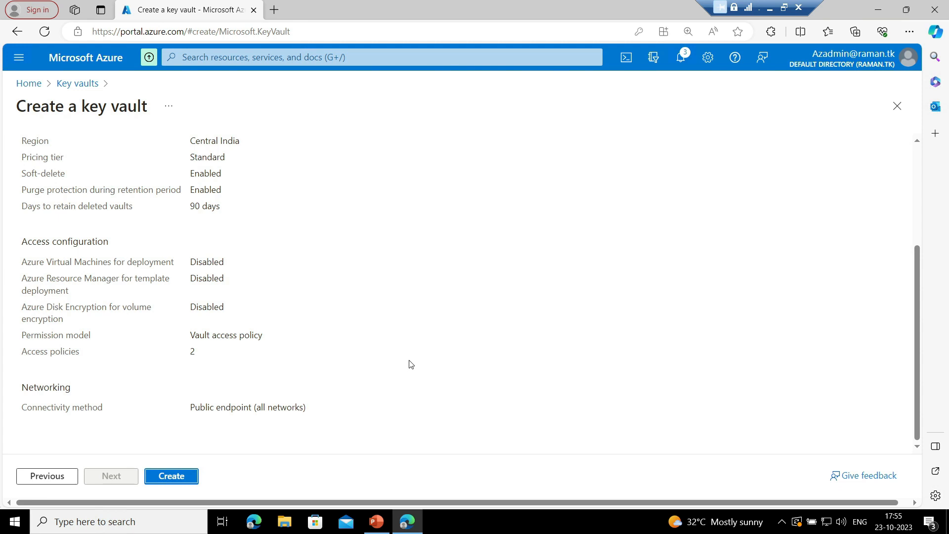
pyautogui.click(169, 474)
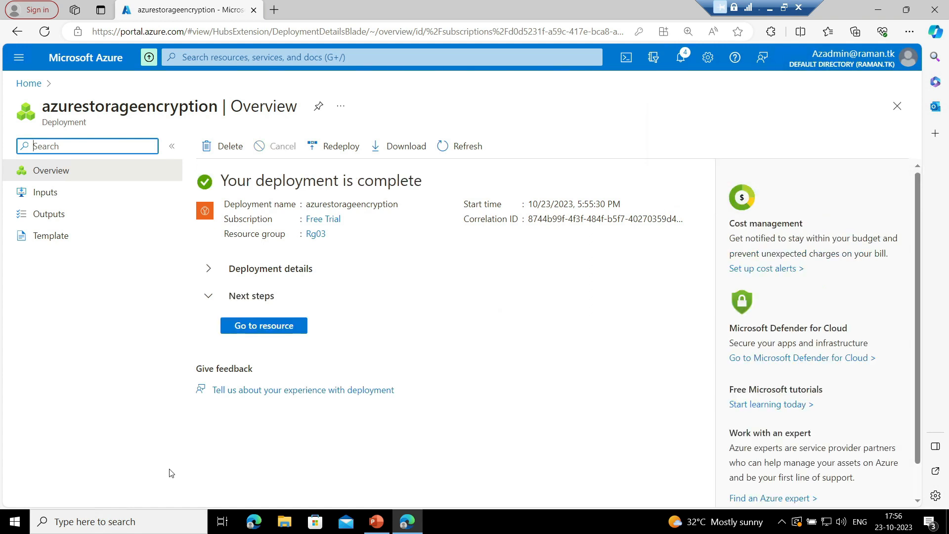
# Generate an RSA key named myvmkey with a 4096 key size in the newly deployed key vault
pyautogui.click(280, 331)
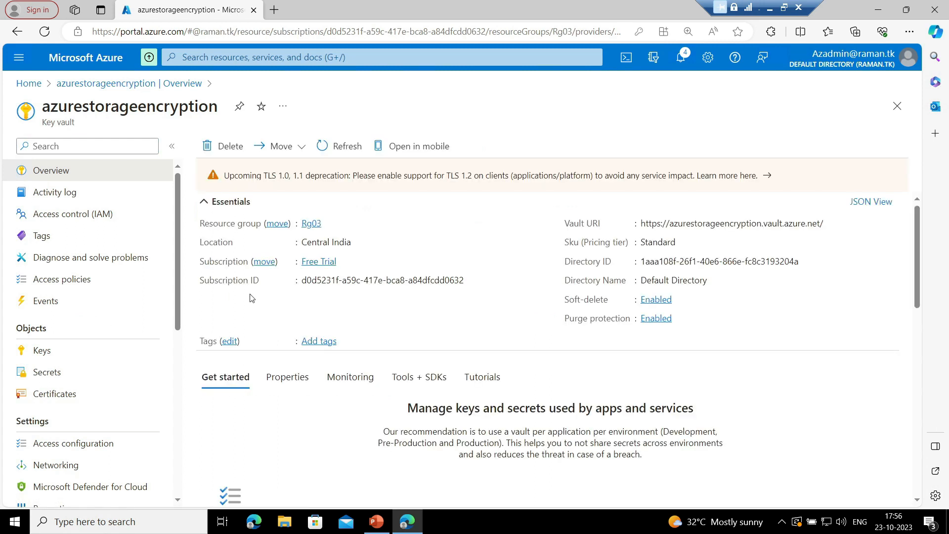
pyautogui.click(81, 356)
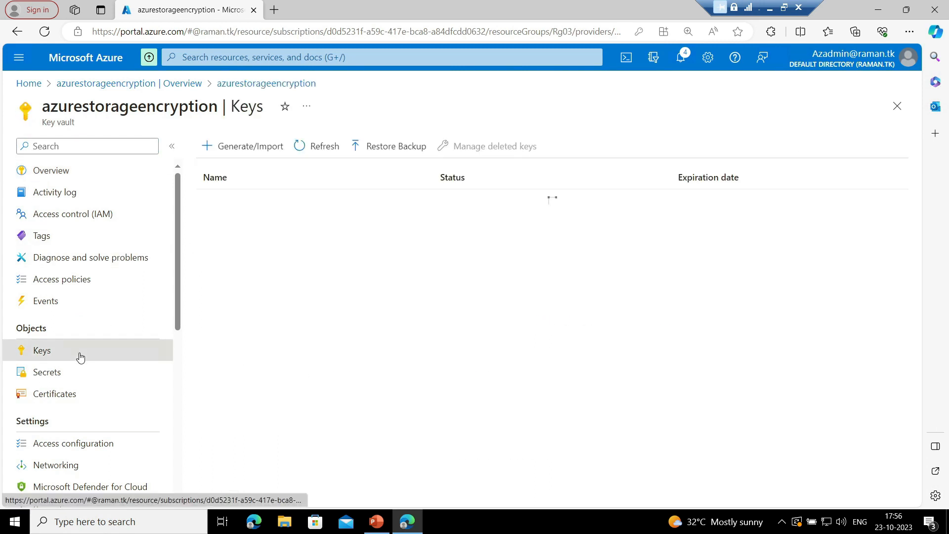
pyautogui.click(248, 148)
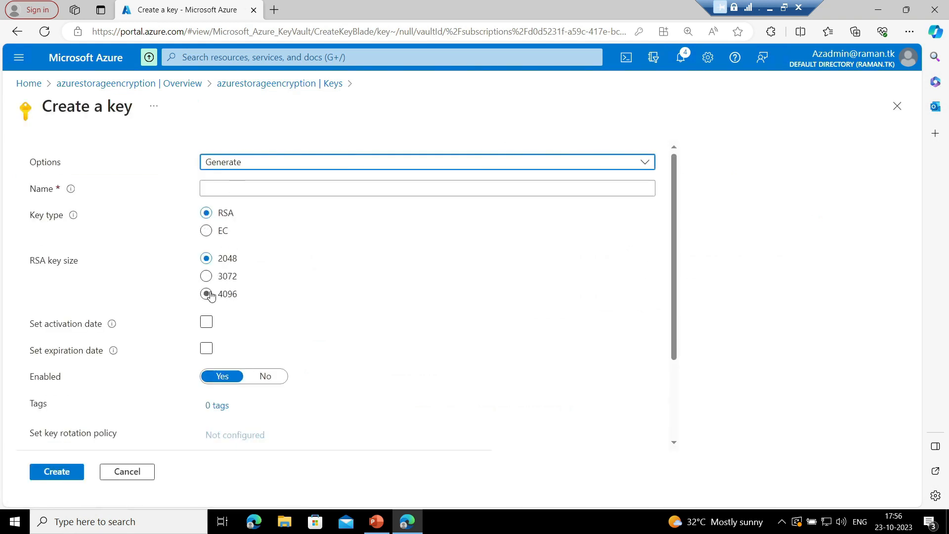
pyautogui.click(208, 294)
pyautogui.click(302, 189)
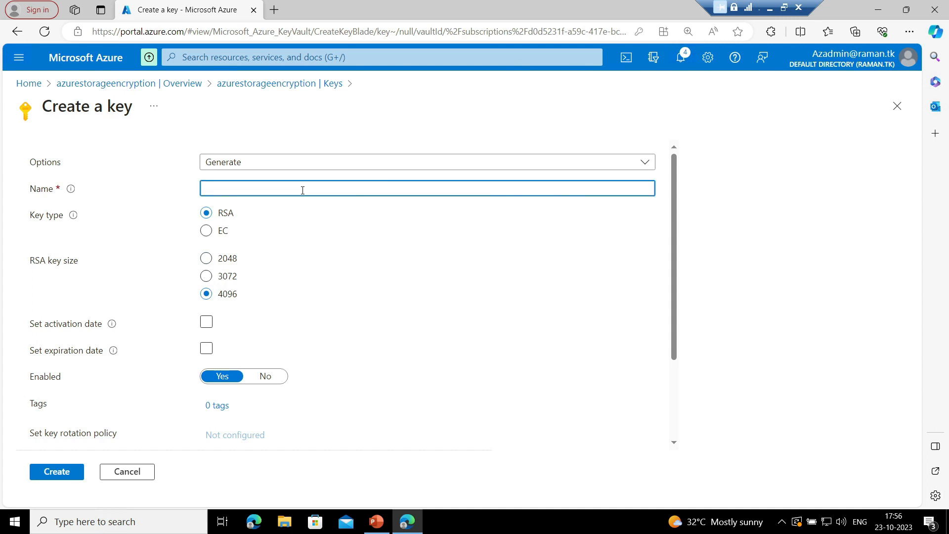
pyautogui.write('myvmkey')
pyautogui.scroll(-3, 374, 294)
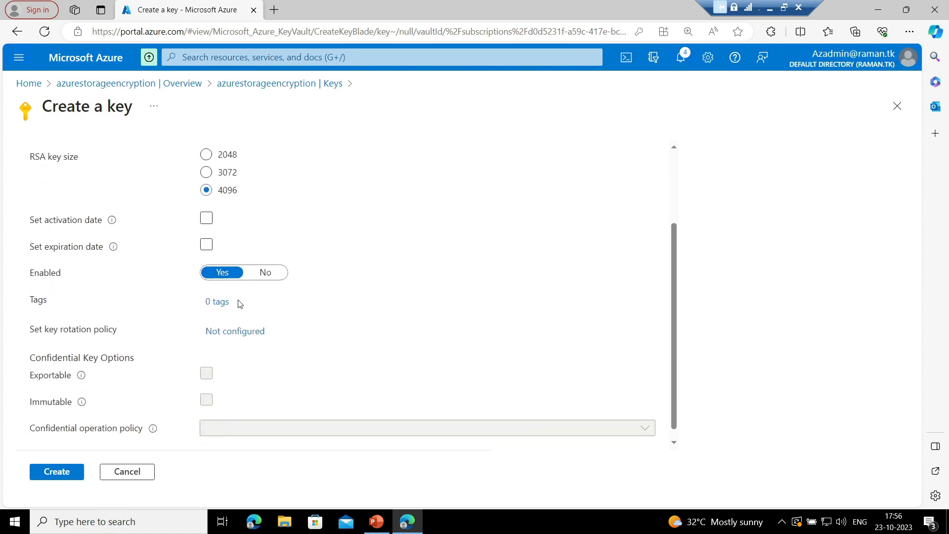
pyautogui.scroll(-1, 239, 304)
pyautogui.click(63, 474)
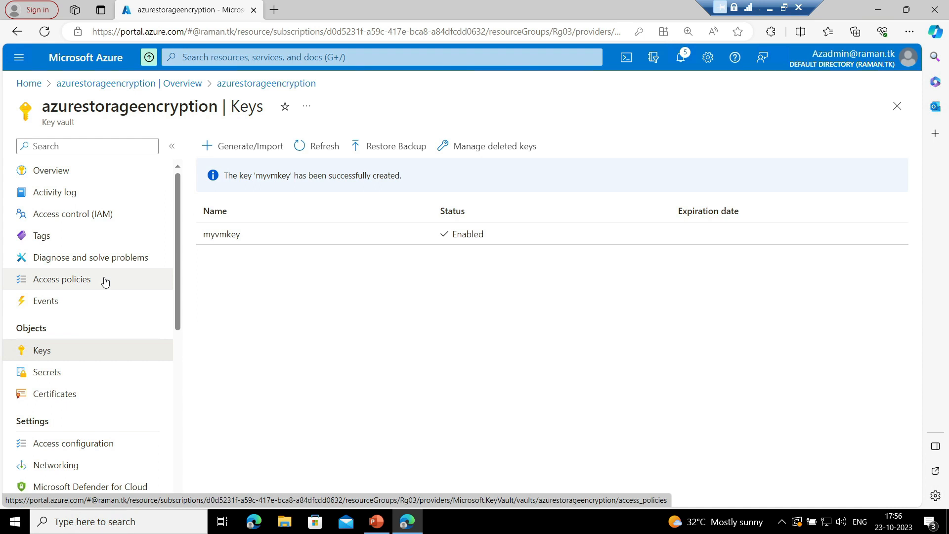
# Edit the admin user's access policy in the vault to clear all cryptographic operations from the key permissions, and save it
pyautogui.click(105, 279)
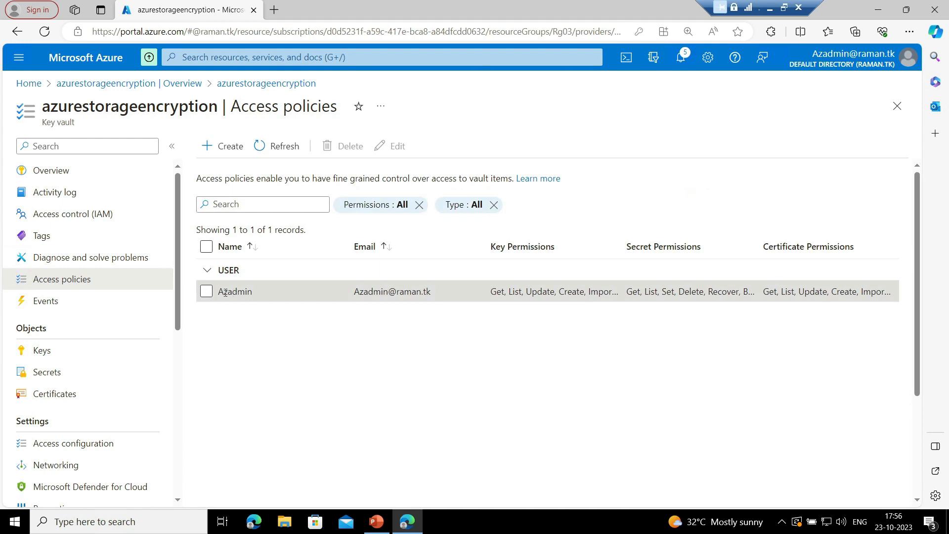
pyautogui.click(206, 291)
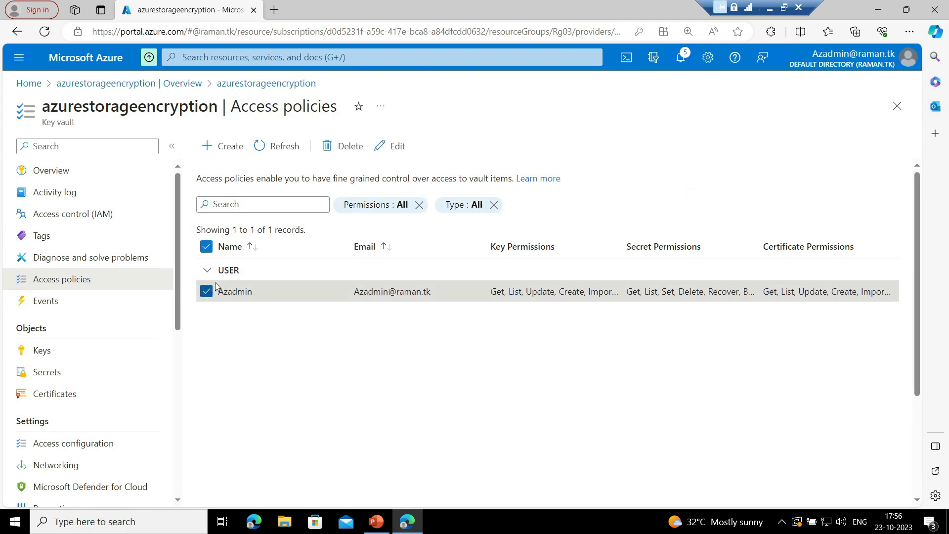
pyautogui.click(384, 147)
pyautogui.scroll(-3, 419, 380)
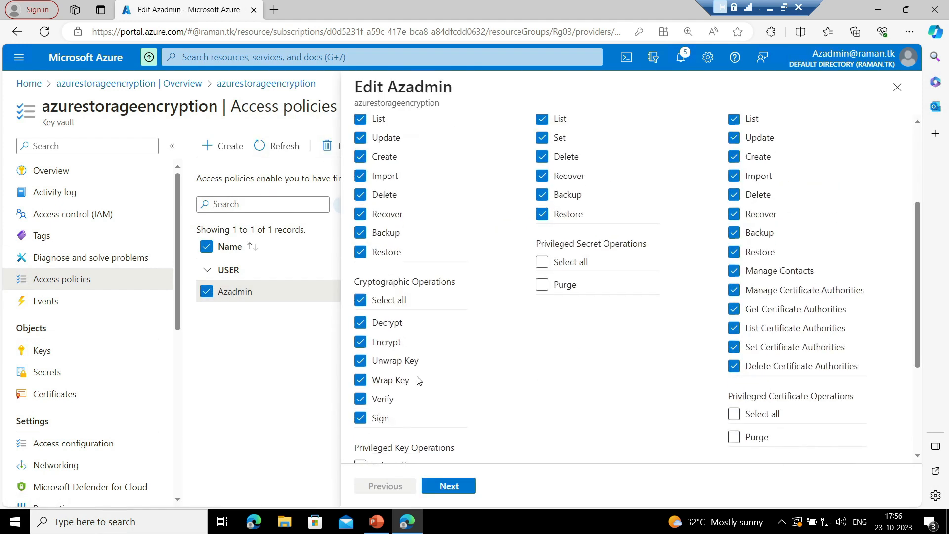
pyautogui.click(364, 301)
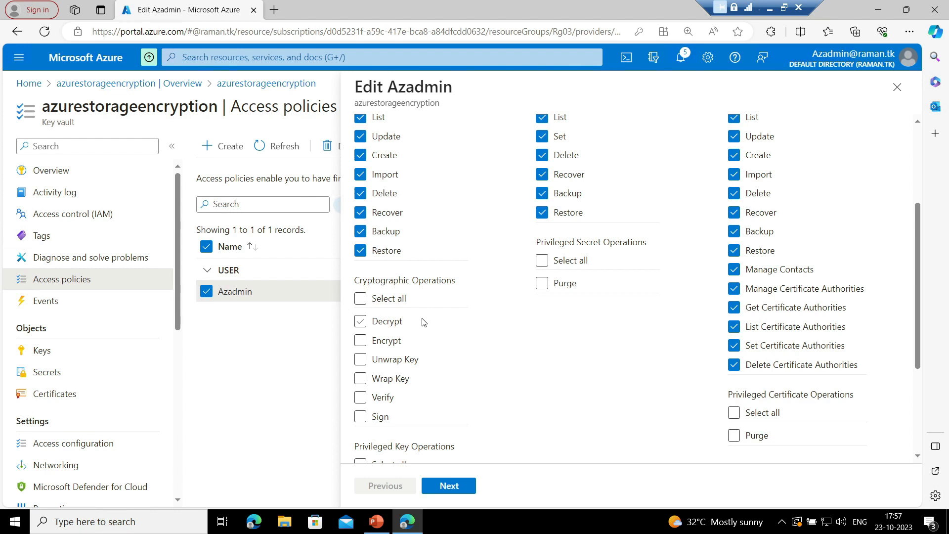
pyautogui.scroll(-1, 422, 322)
pyautogui.click(464, 485)
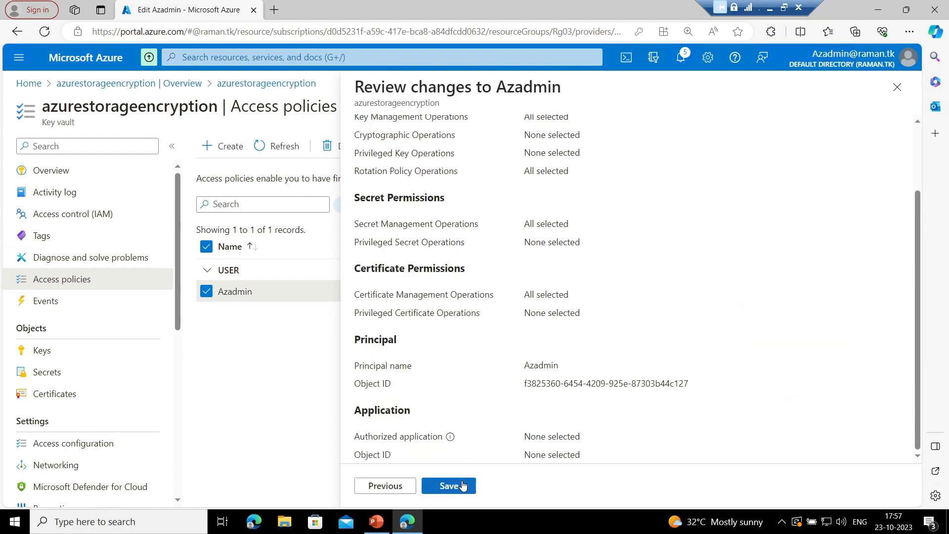
pyautogui.click(448, 485)
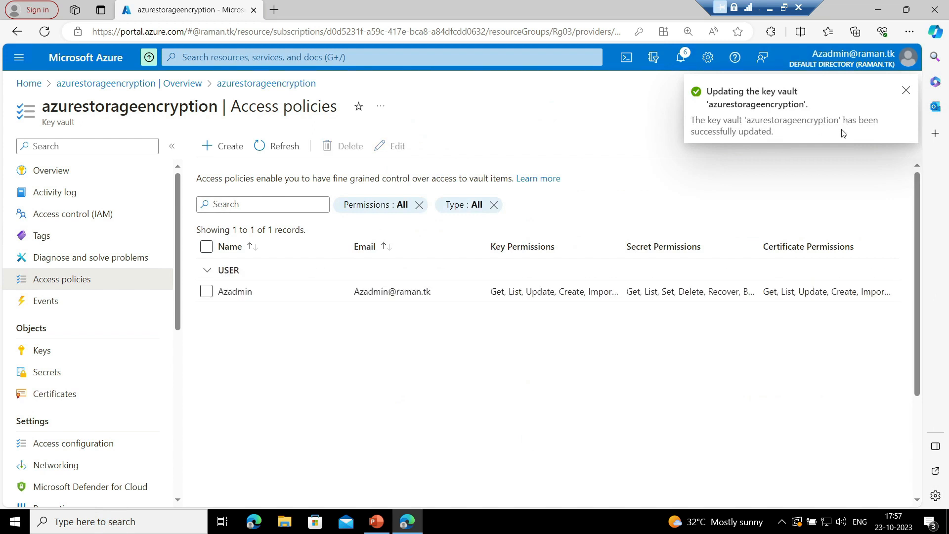
pyautogui.click(905, 91)
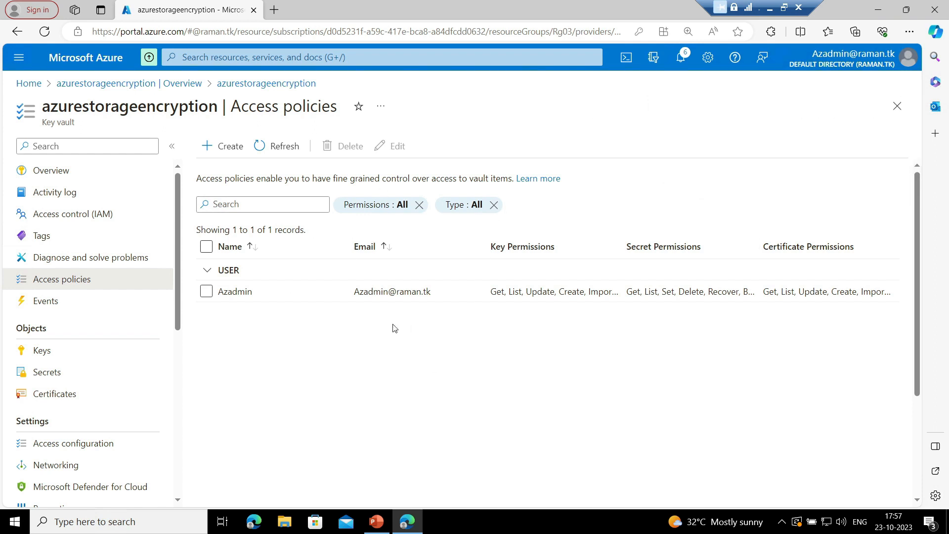
# Start a new disk encryption set in resource group Rg03 and name it diskencryption
pyautogui.click(28, 84)
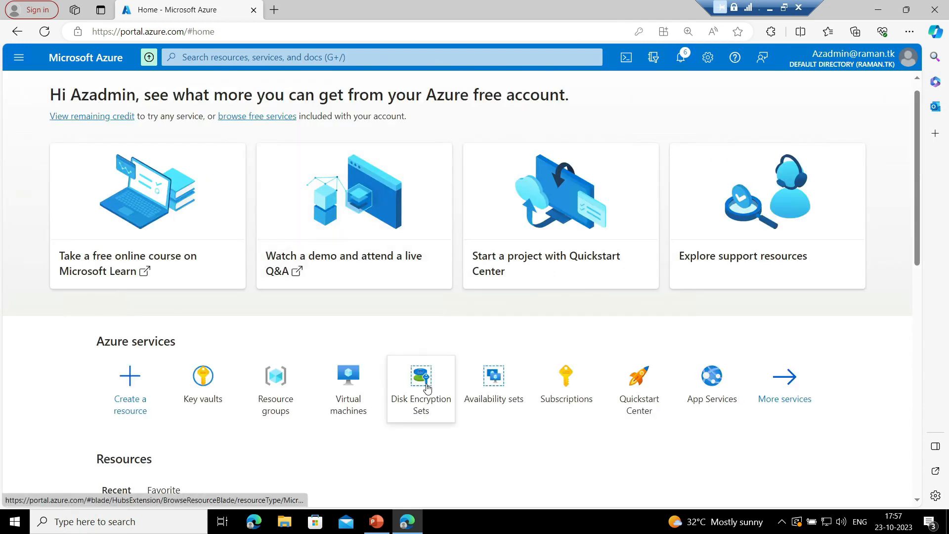
pyautogui.click(421, 383)
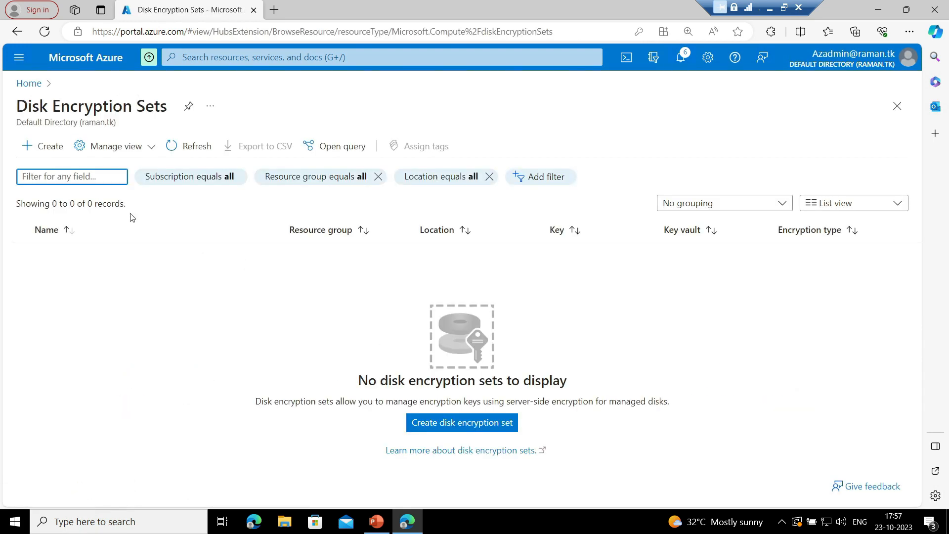
pyautogui.click(41, 149)
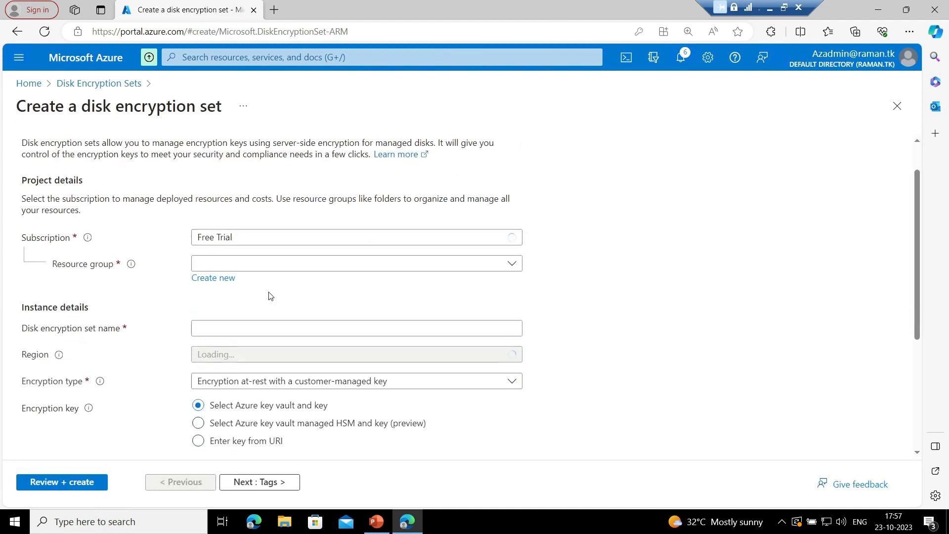
pyautogui.scroll(-1, 270, 295)
pyautogui.click(292, 249)
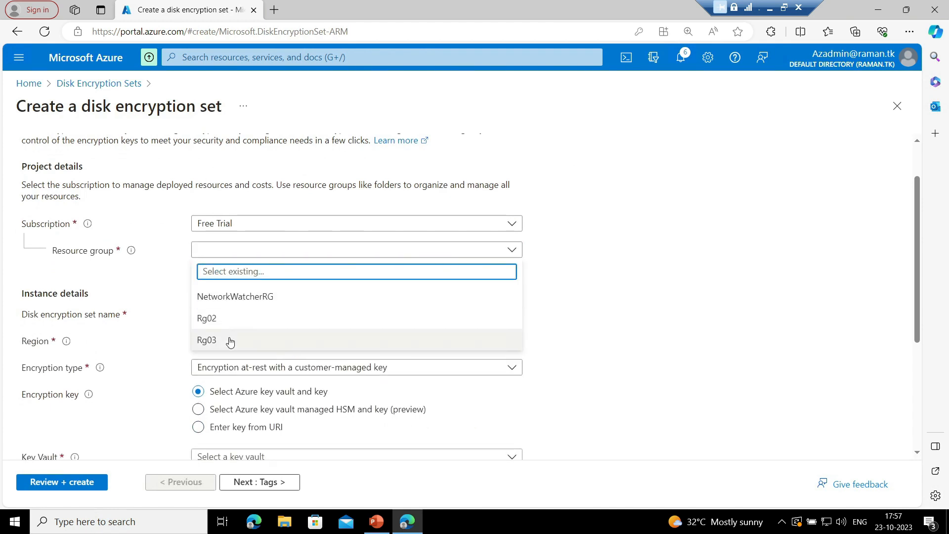
pyautogui.click(210, 340)
pyautogui.click(255, 320)
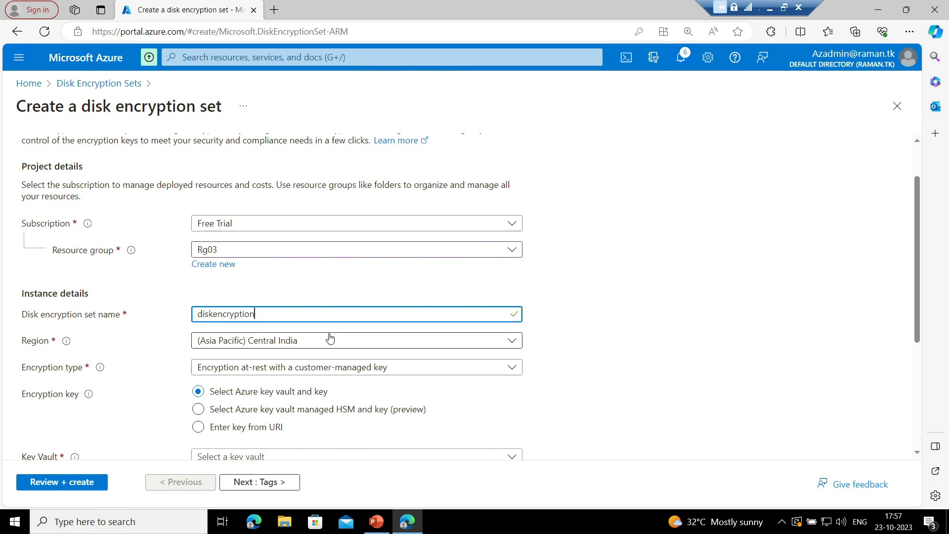
# Select azurestorageencryption from resource group Rg03 as the disk encryption set's key vault
pyautogui.scroll(-1, 163, 388)
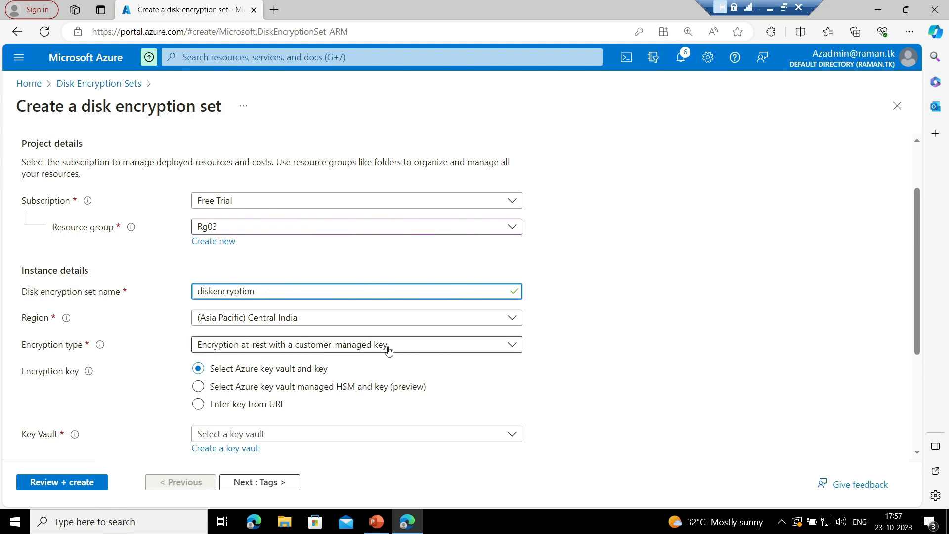
pyautogui.scroll(-2, 115, 404)
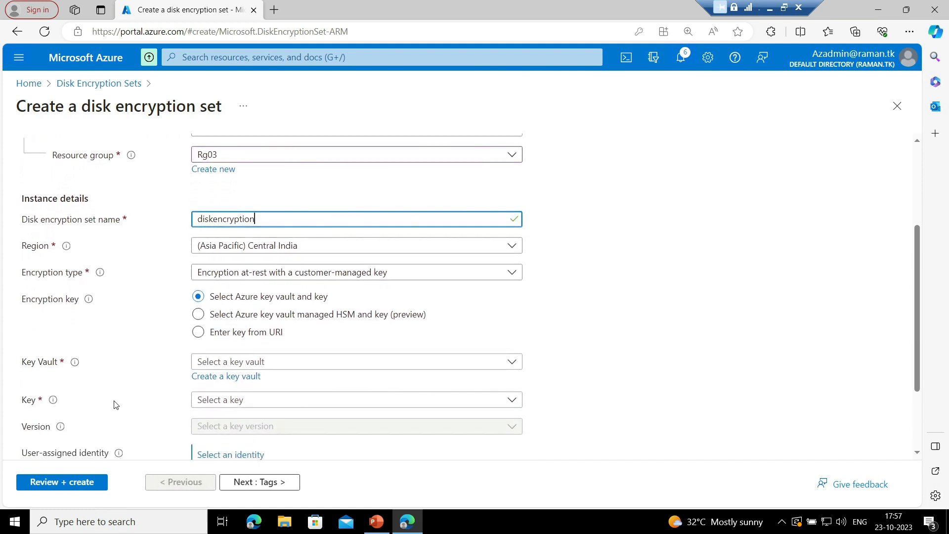
pyautogui.click(298, 355)
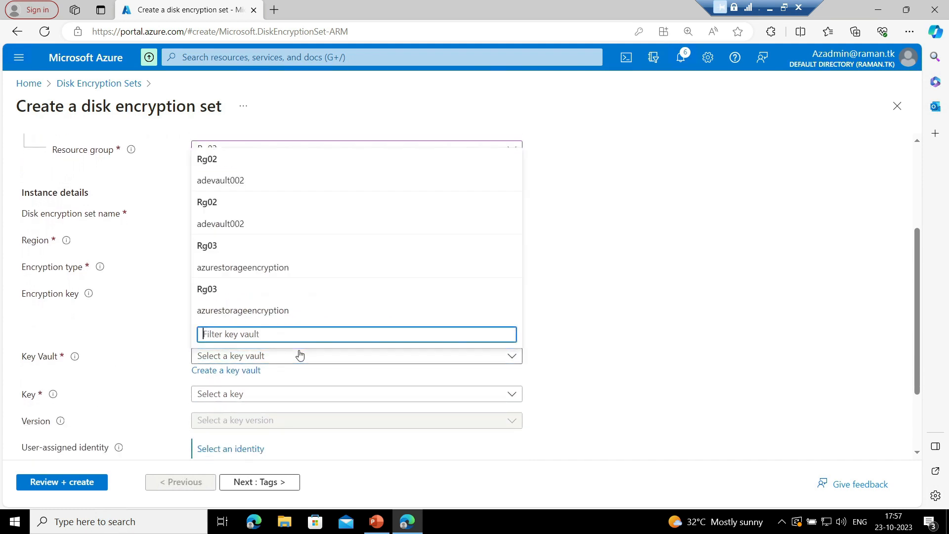
pyautogui.click(159, 344)
pyautogui.scroll(-1, 282, 356)
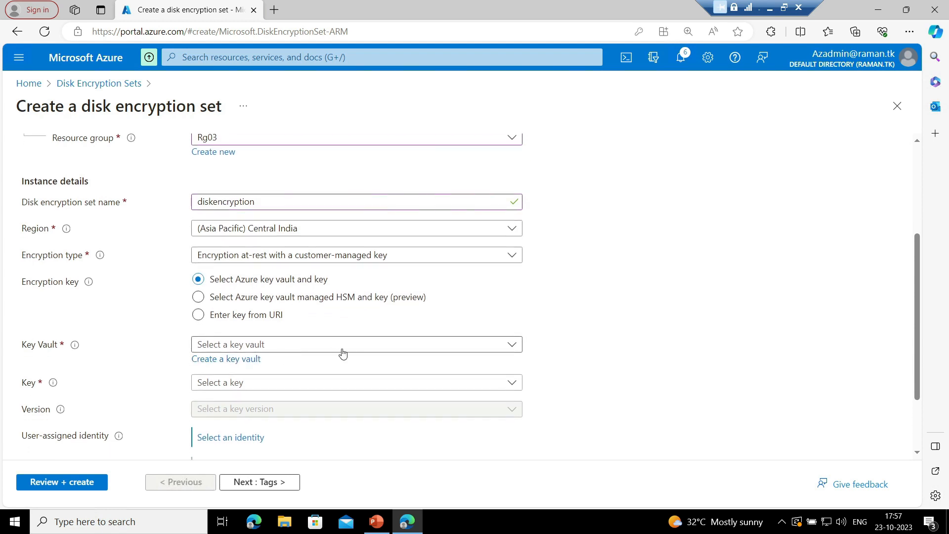
pyautogui.click(343, 354)
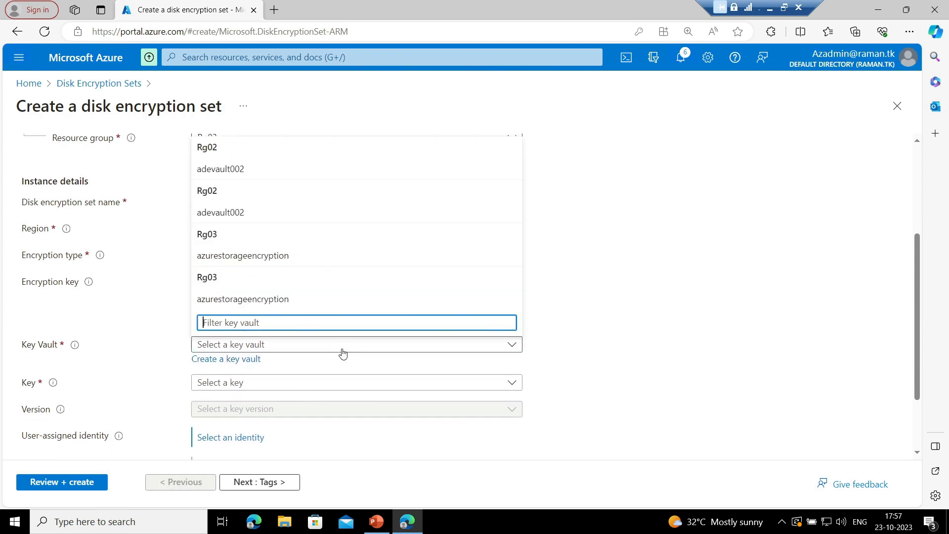
pyautogui.click(274, 263)
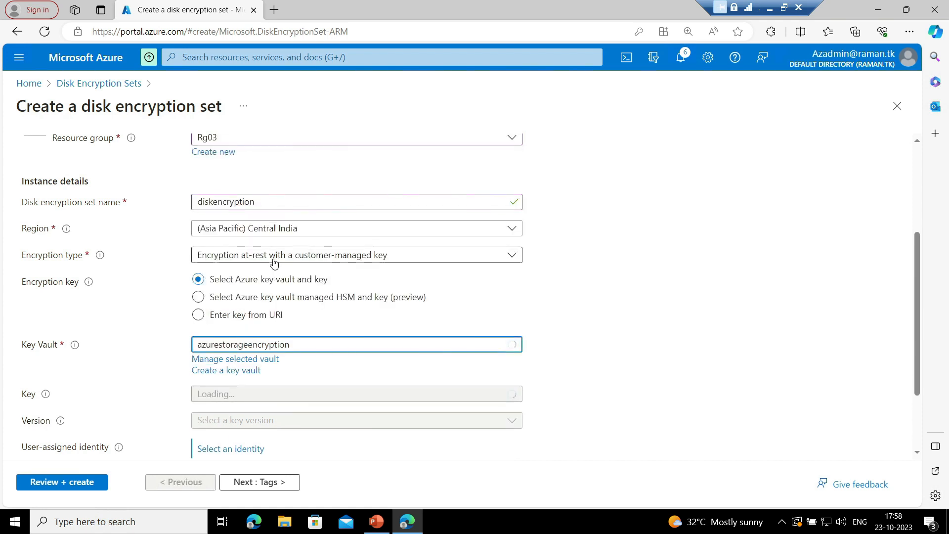
# Set the disk encryption set's key to myvmkey and choose the key's current version
pyautogui.scroll(-1, 127, 408)
pyautogui.scroll(-2, 127, 409)
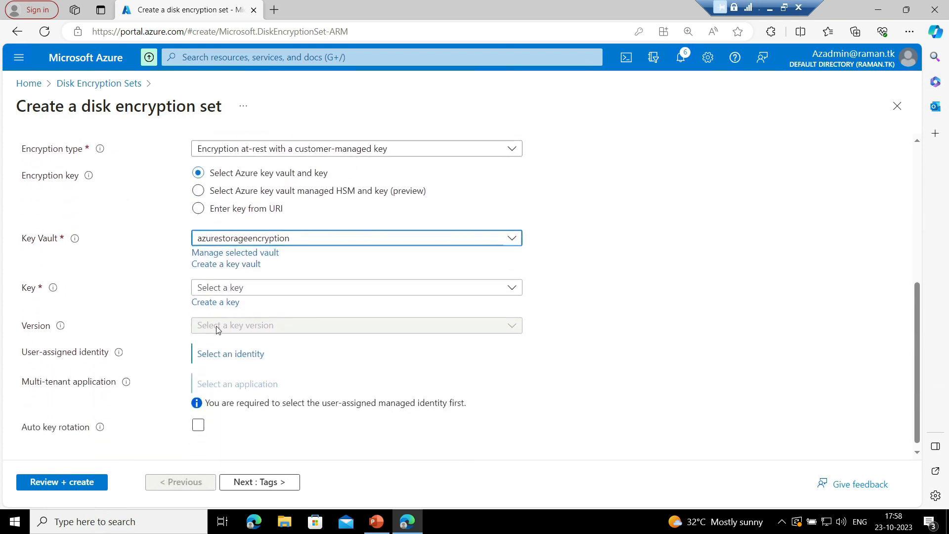
pyautogui.click(320, 288)
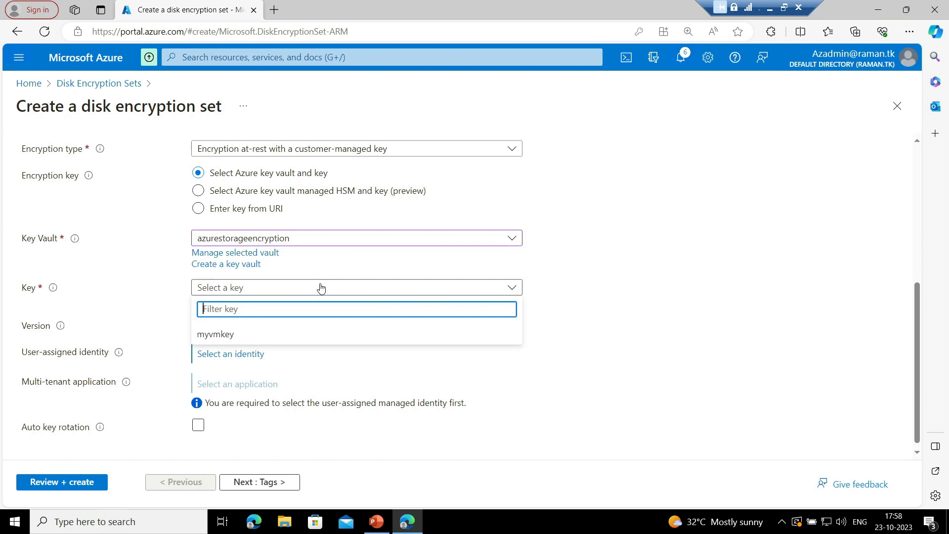
pyautogui.click(220, 332)
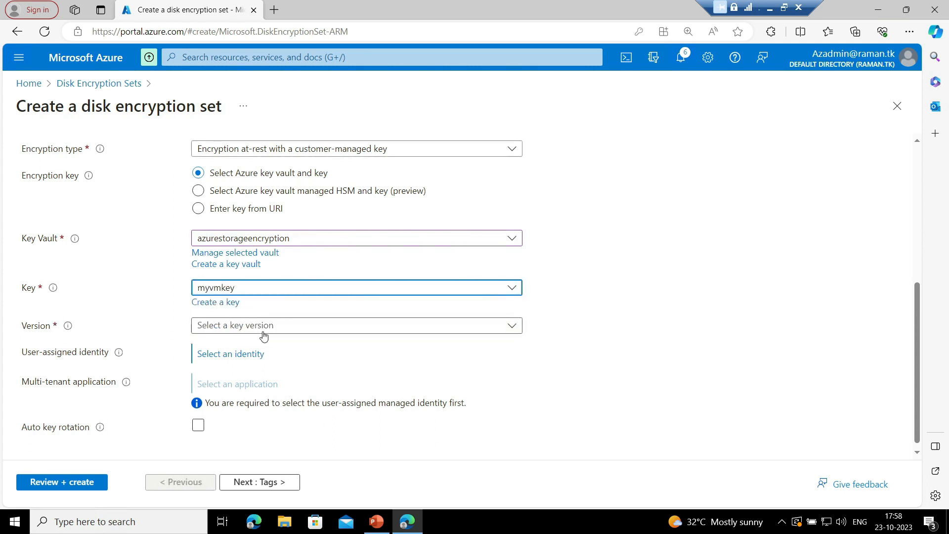
pyautogui.click(262, 327)
pyautogui.click(283, 376)
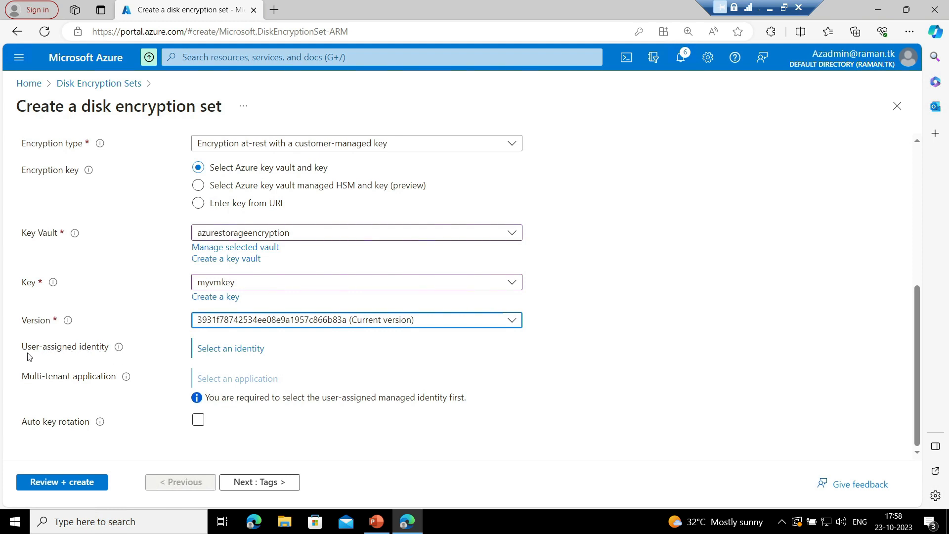
pyautogui.moveTo(124, 347)
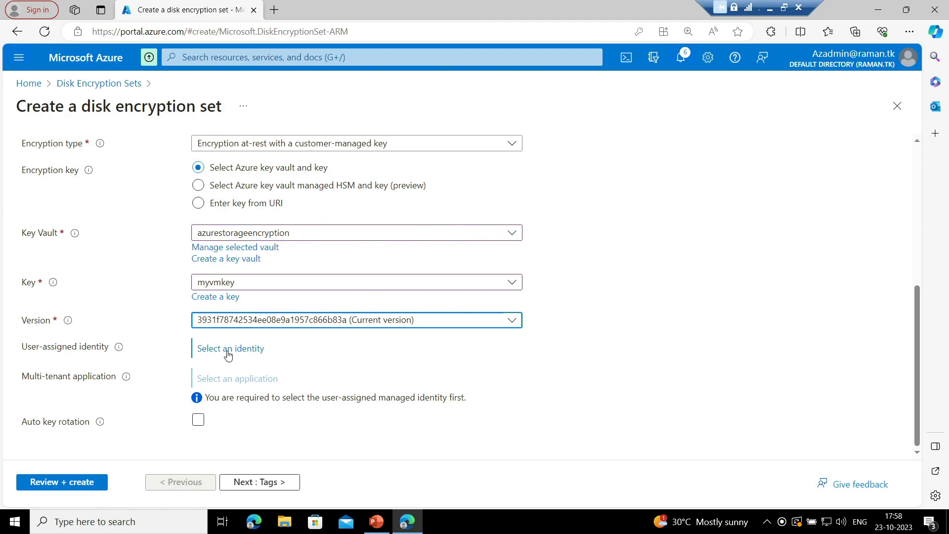
# Open the Azure portal in a second browser tab, signed in with the admin account, and dismiss the remaining-credit notice
pyautogui.click(273, 9)
pyautogui.write('po')
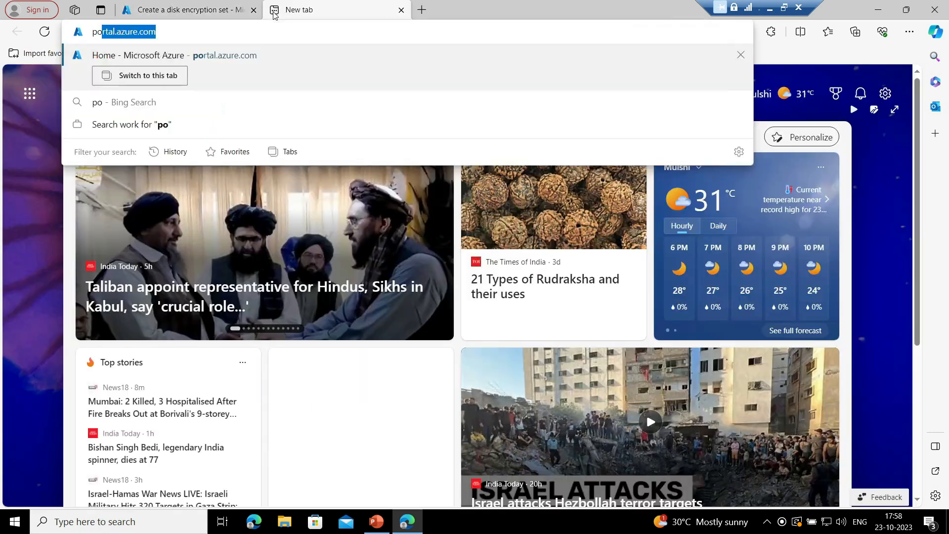
pyautogui.press('Return')
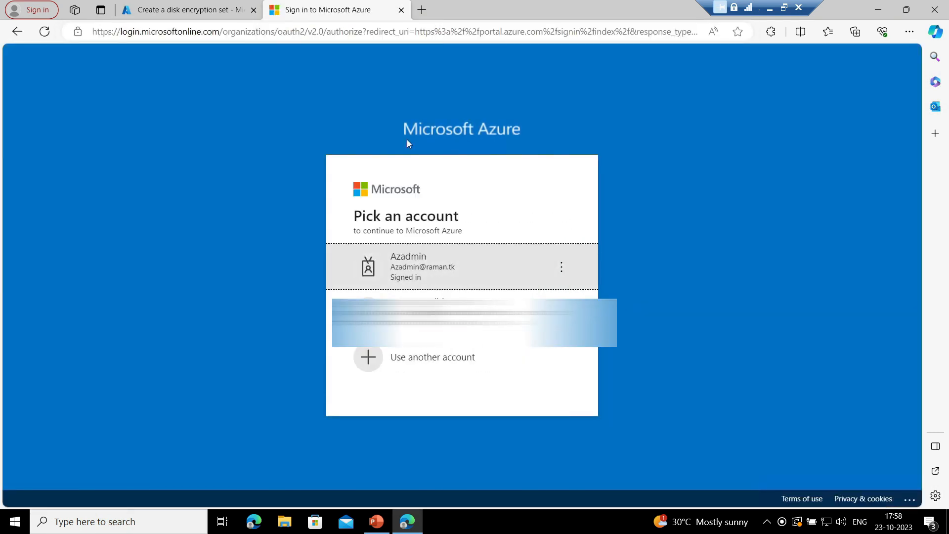
pyautogui.click(444, 261)
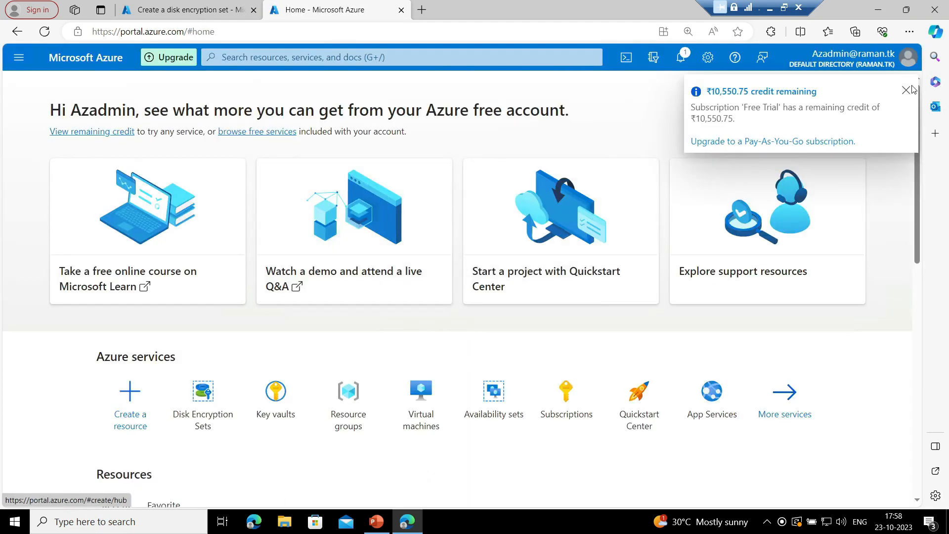
pyautogui.click(905, 90)
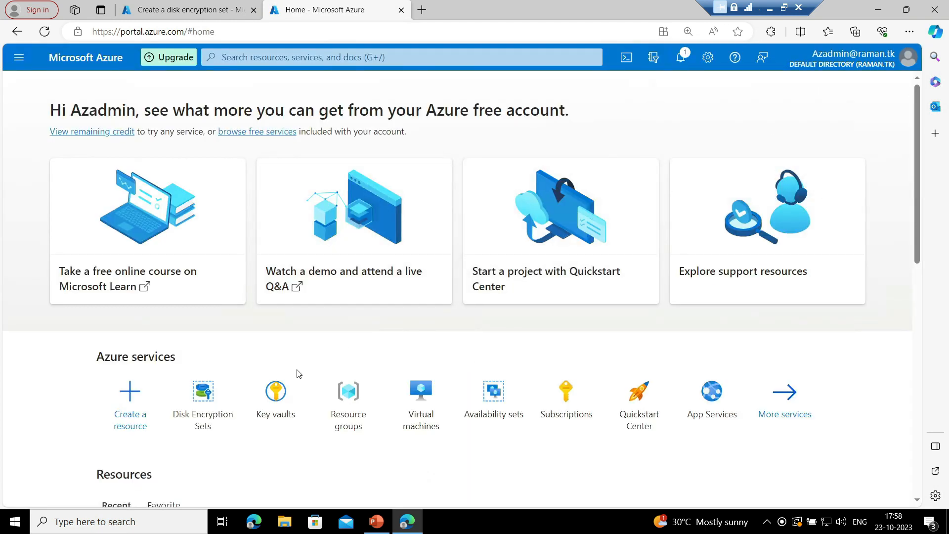
# Search the portal for managed identities and open the Managed Identities service
pyautogui.click(256, 58)
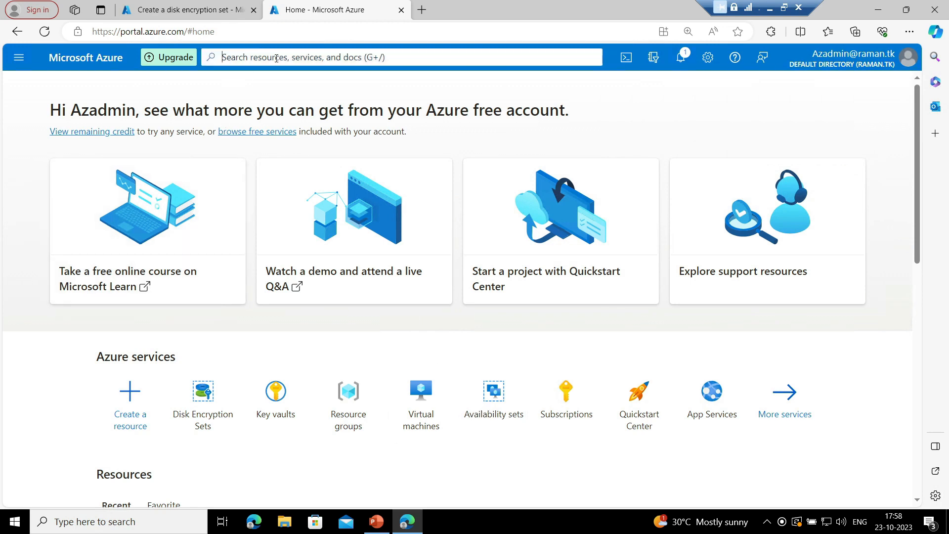
pyautogui.write('managed identitie')
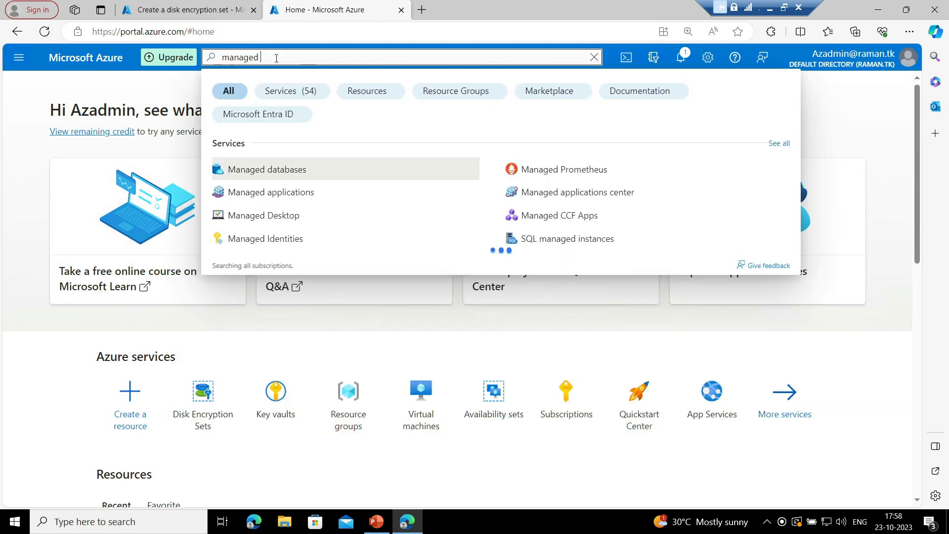
pyautogui.write('s')
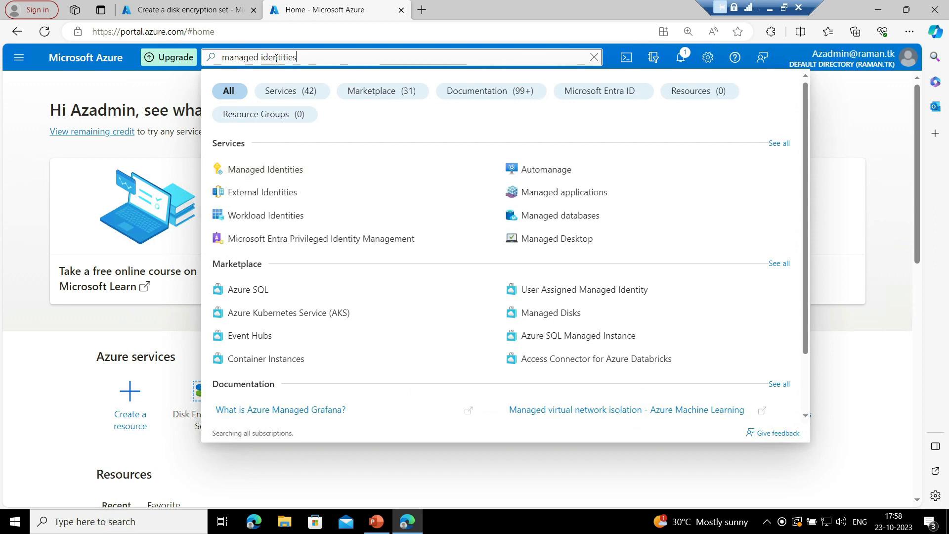
pyautogui.click(278, 169)
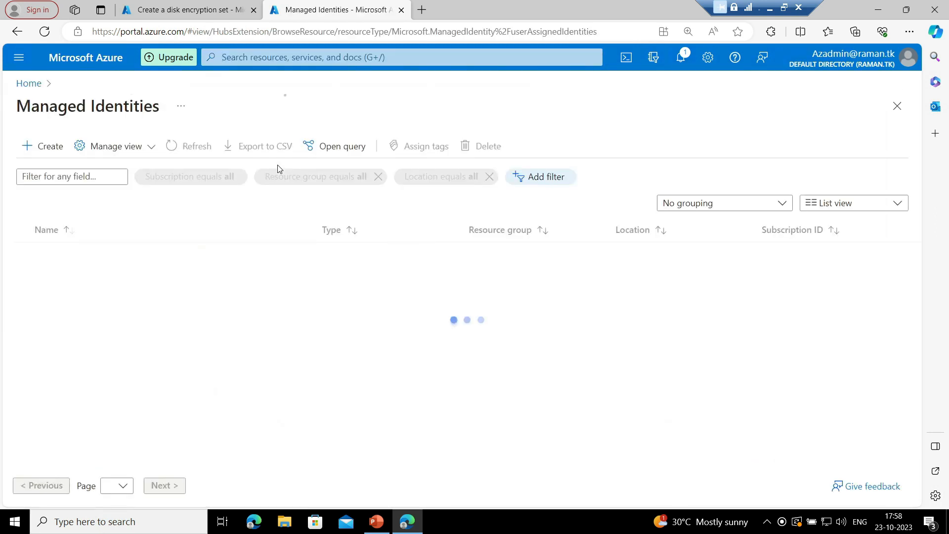
# Create a user-assigned managed identity named encryptmydisk in resource group Rg03
pyautogui.click(48, 155)
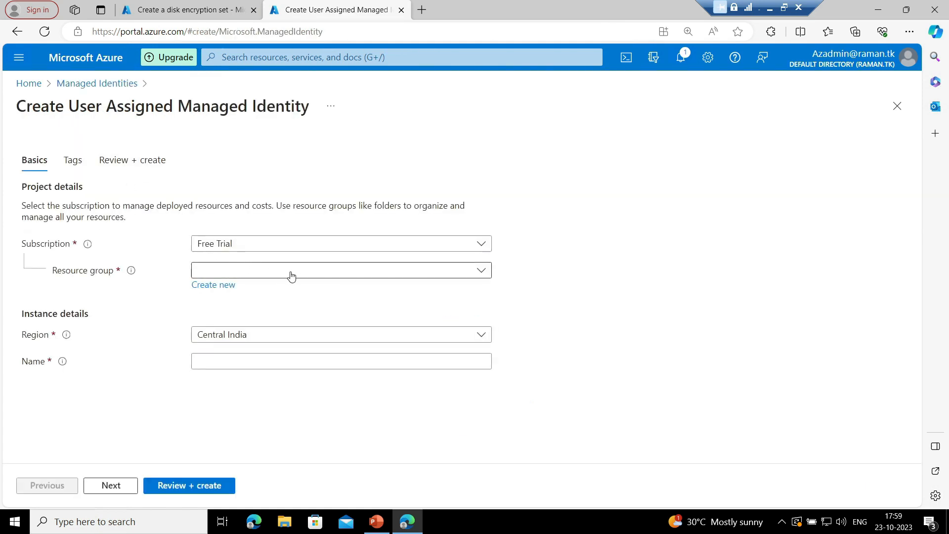
pyautogui.click(295, 273)
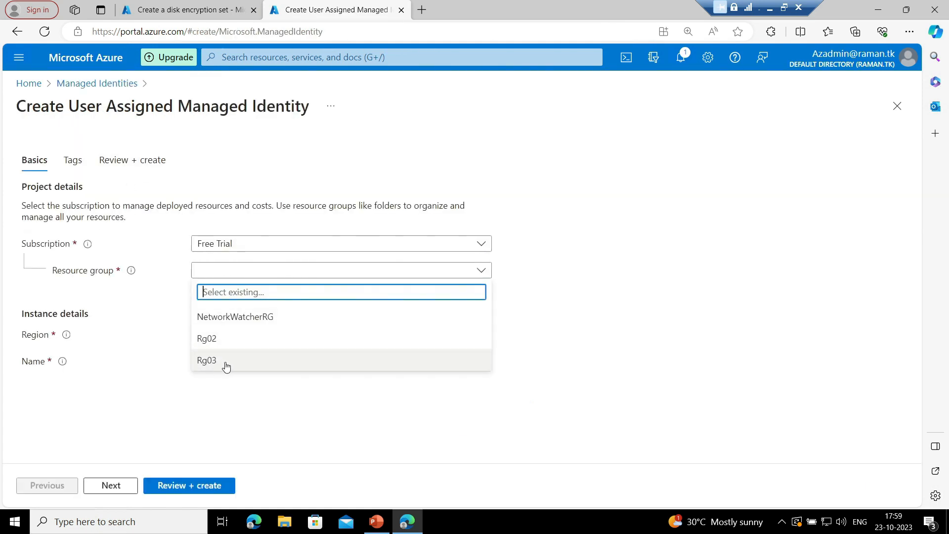
pyautogui.click(223, 363)
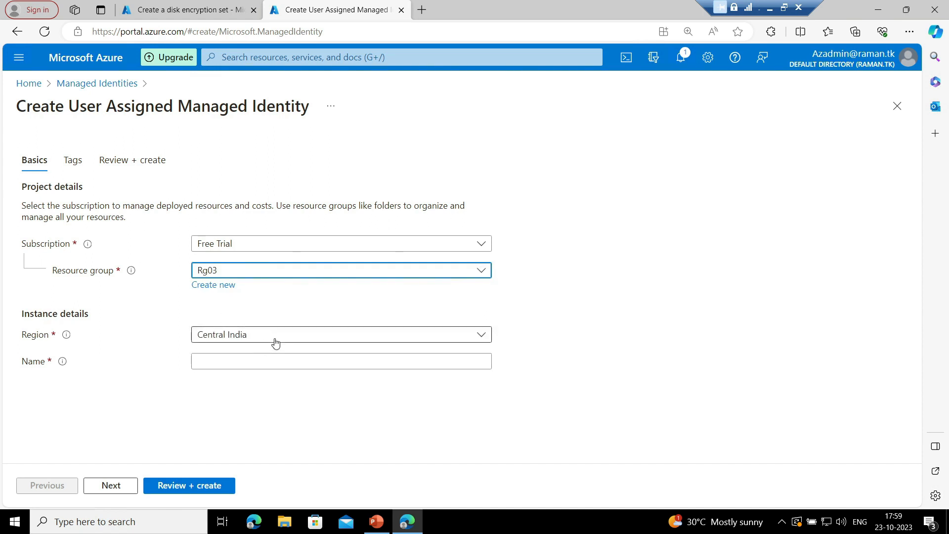
pyautogui.click(235, 362)
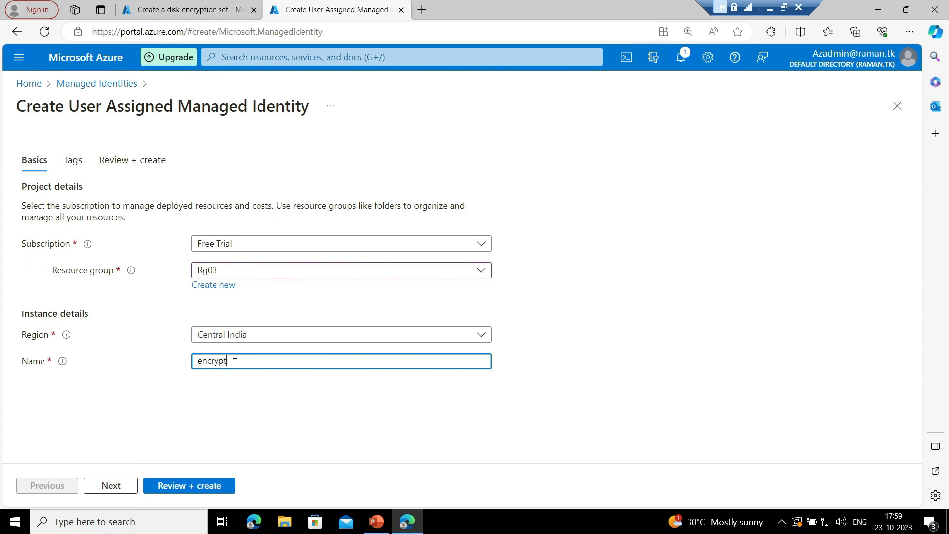
pyautogui.click(202, 484)
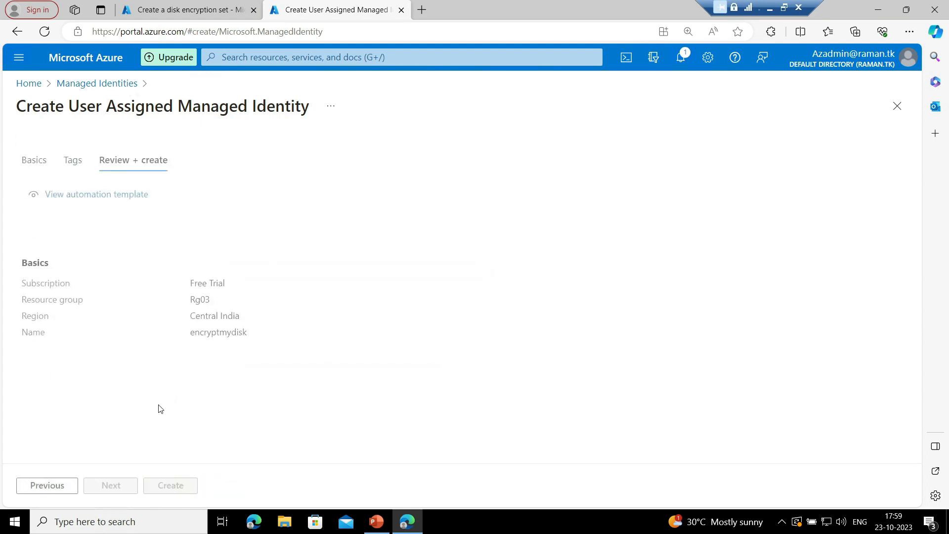
pyautogui.click(177, 486)
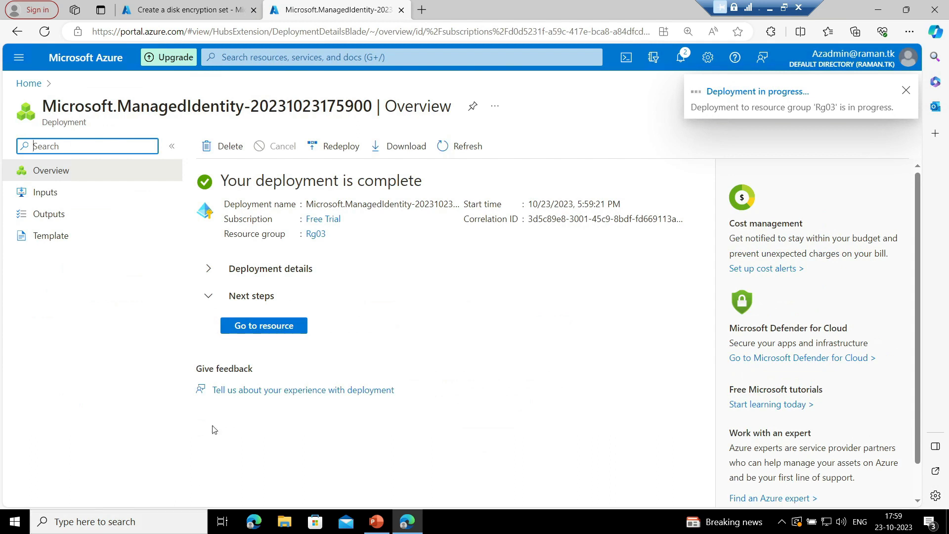
# Return to the unfinished disk encryption set and add encryptmydisk as its user-assigned identity
pyautogui.click(184, 2)
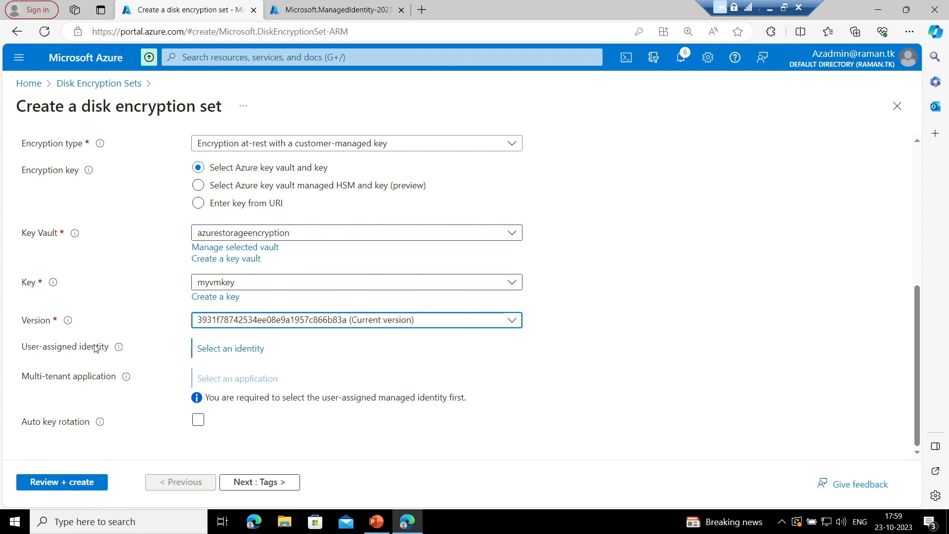
pyautogui.click(225, 349)
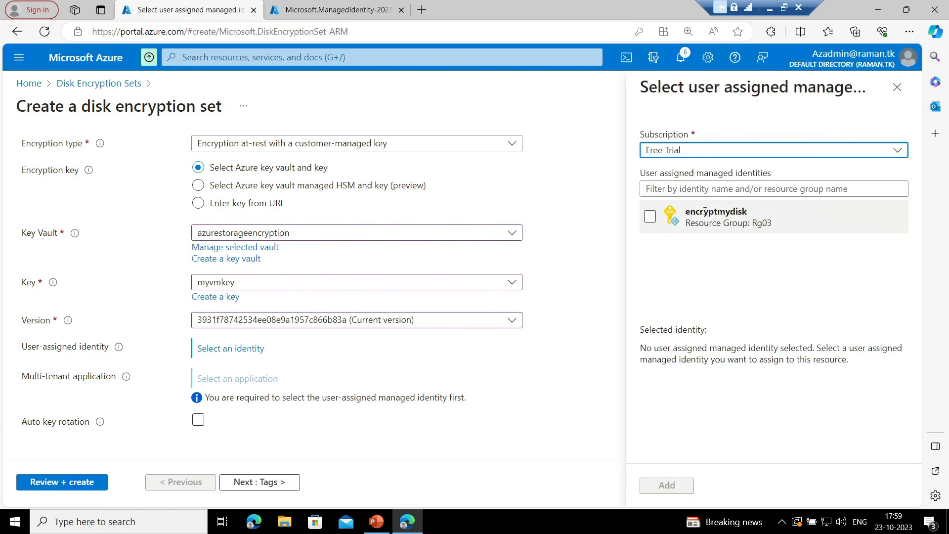
pyautogui.click(648, 216)
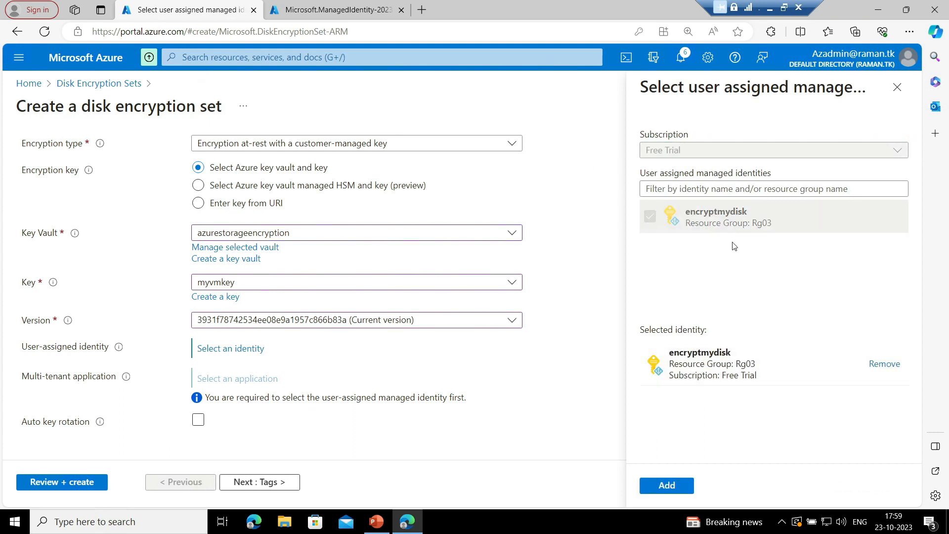
pyautogui.click(666, 485)
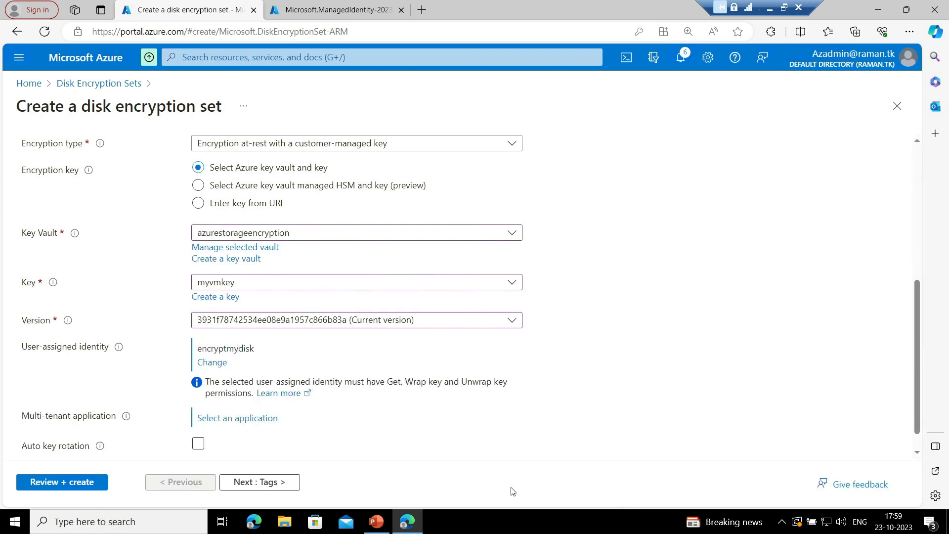
pyautogui.scroll(-1, 529, 413)
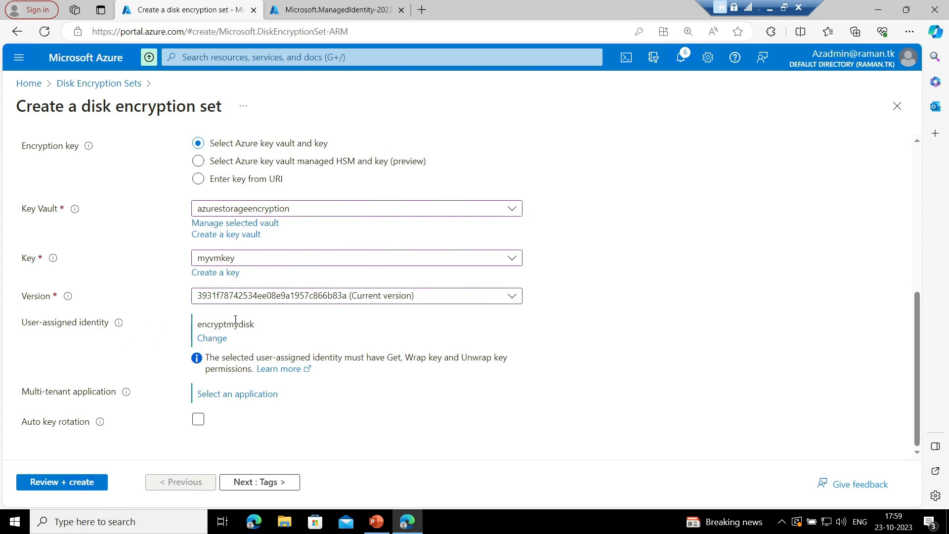
# In the second portal tab, open the access policies of the azurestorageencryption key vault
pyautogui.click(332, 4)
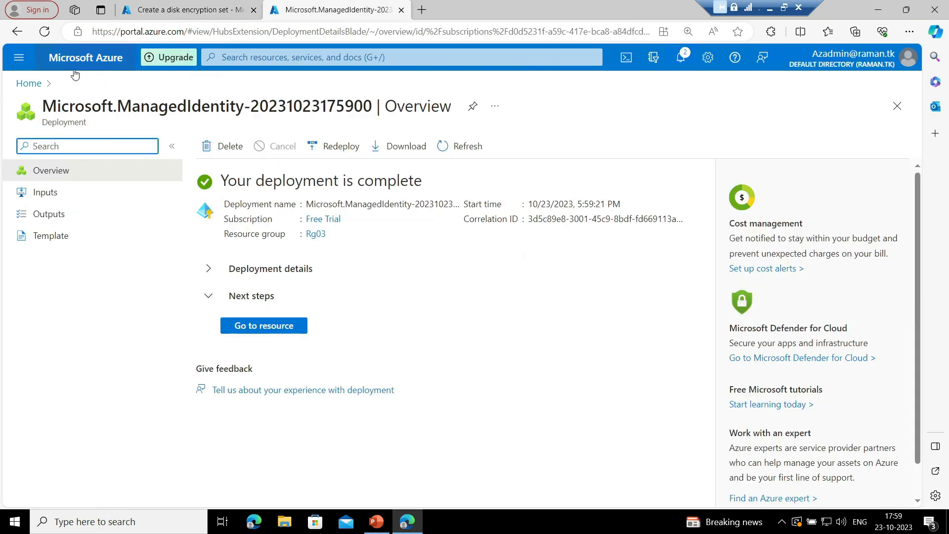
pyautogui.click(30, 83)
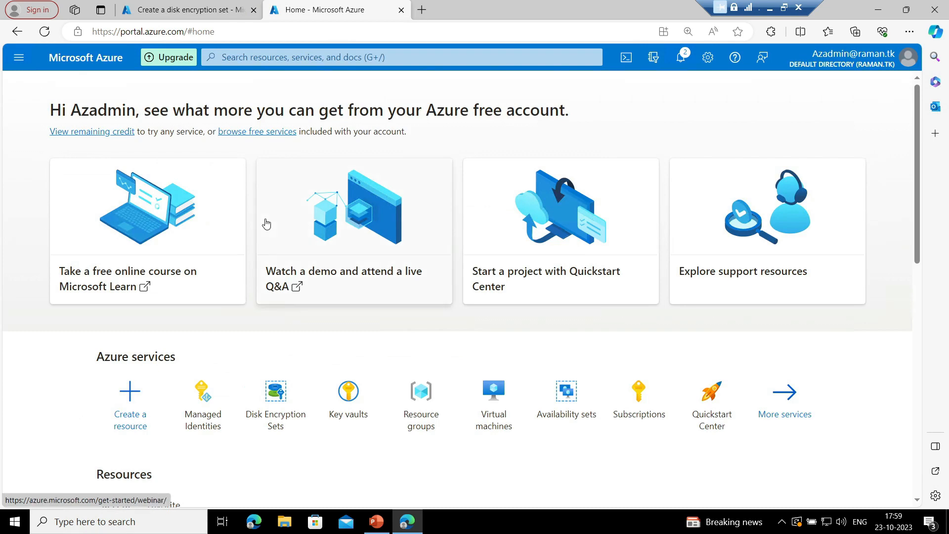
pyautogui.scroll(-3, 264, 221)
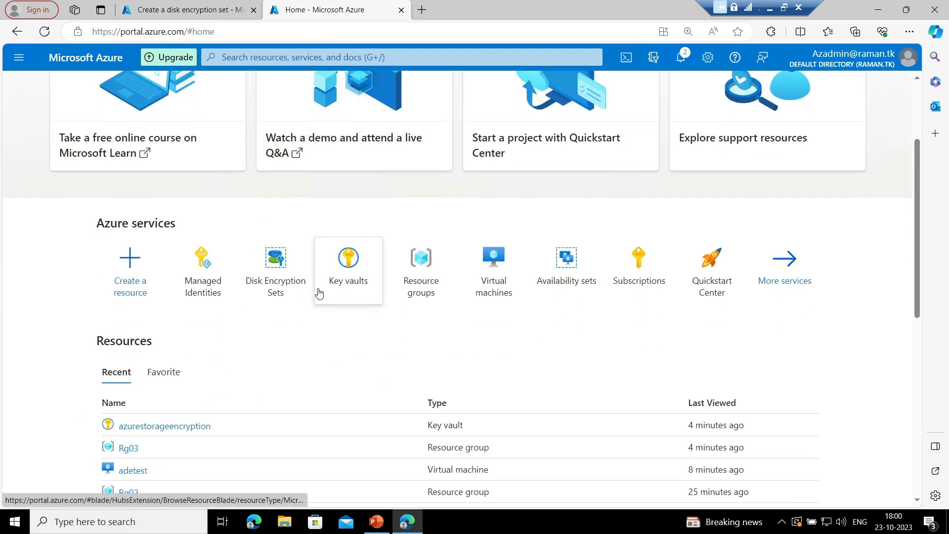
pyautogui.click(359, 270)
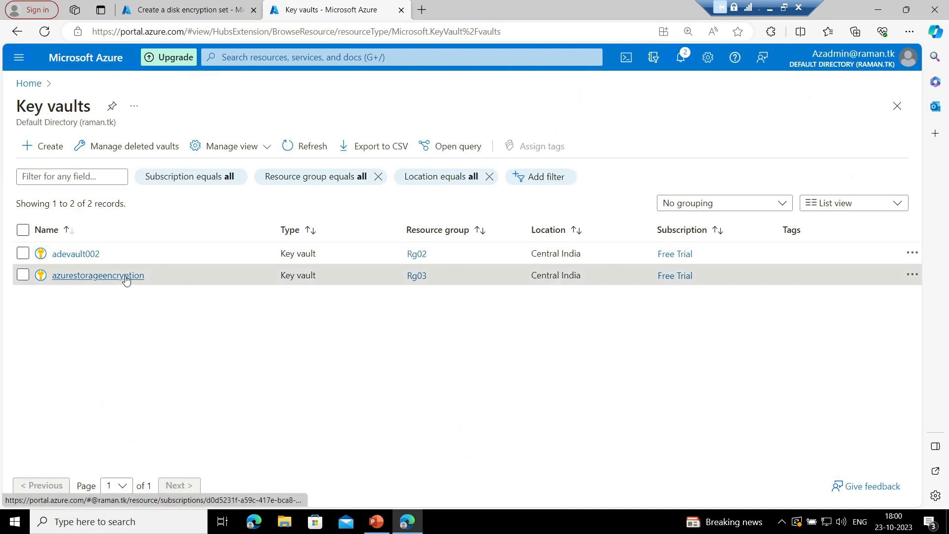
pyautogui.click(126, 278)
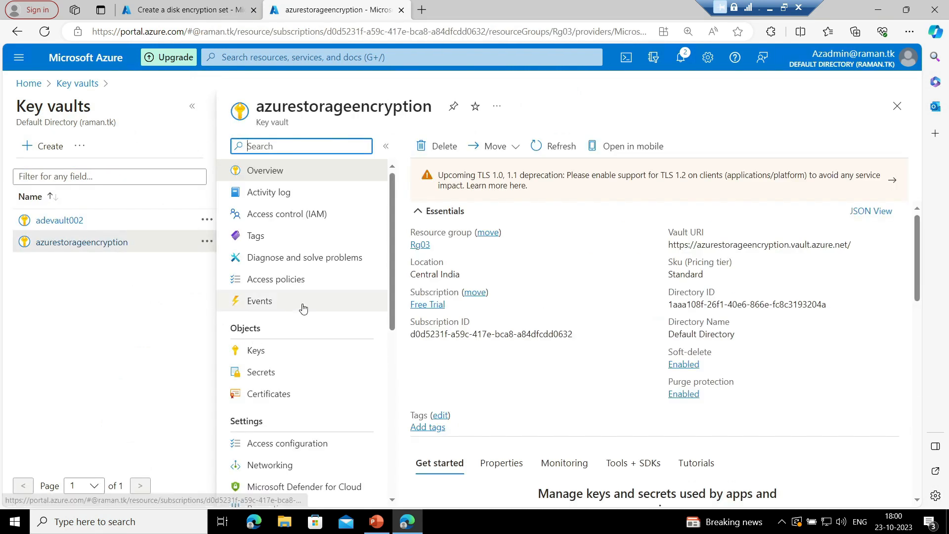
pyautogui.click(310, 280)
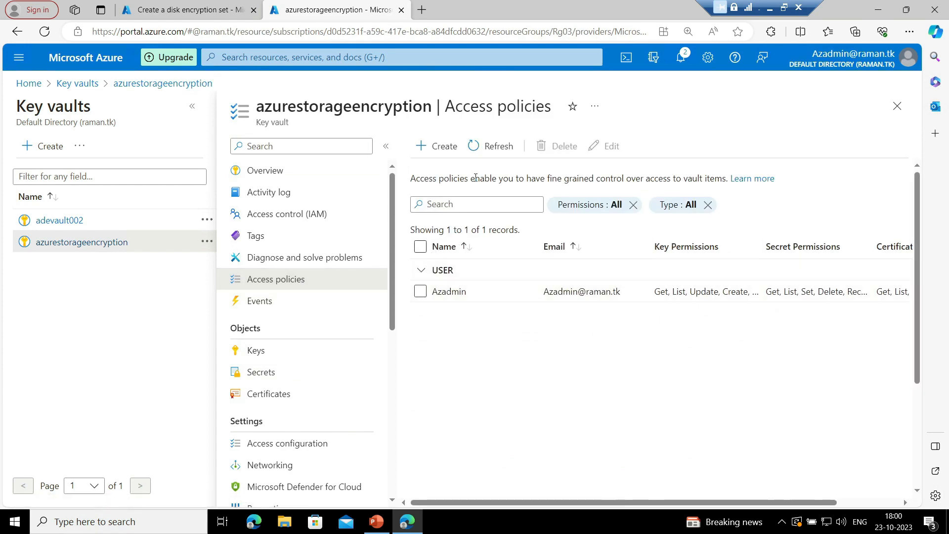
# Start a new access policy granting all key management operations and all cryptographic operations under the key permissions
pyautogui.click(441, 147)
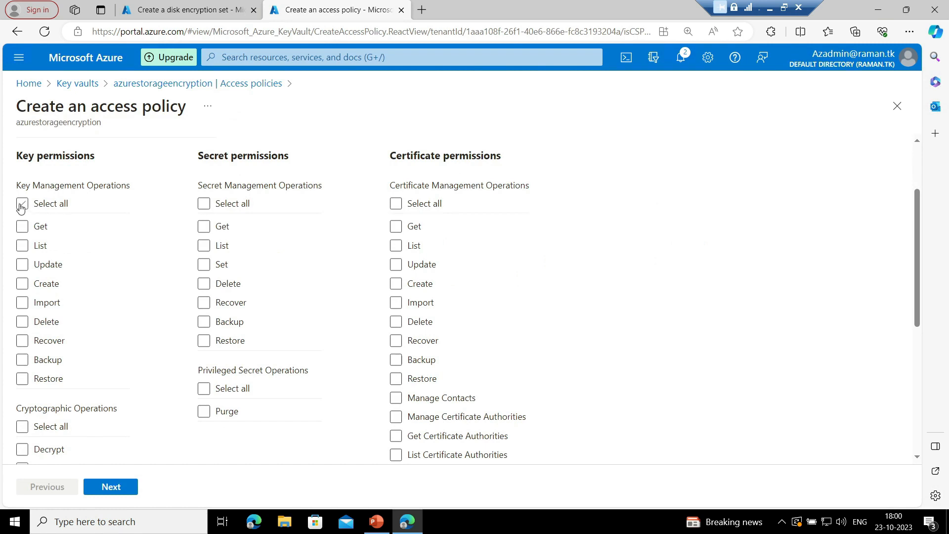
pyautogui.click(21, 204)
pyautogui.scroll(-1, 91, 304)
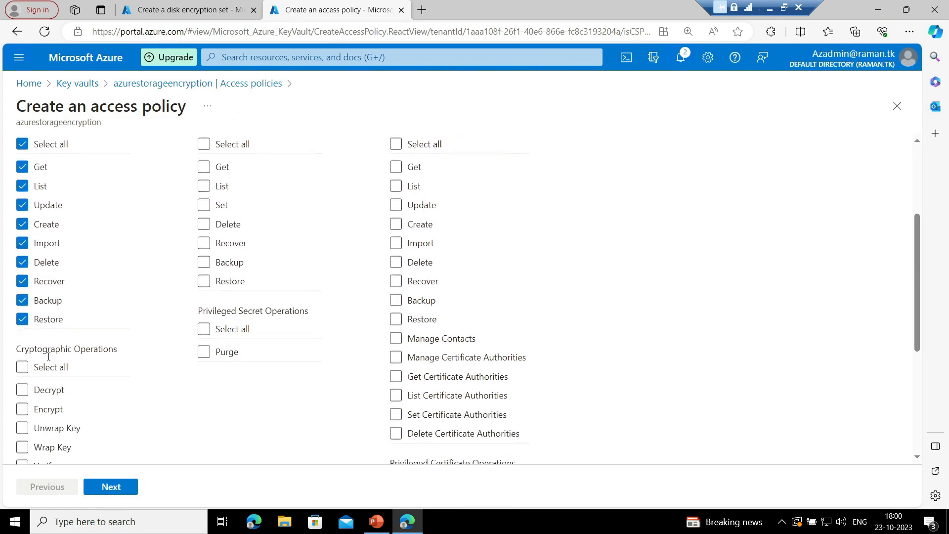
pyautogui.click(22, 368)
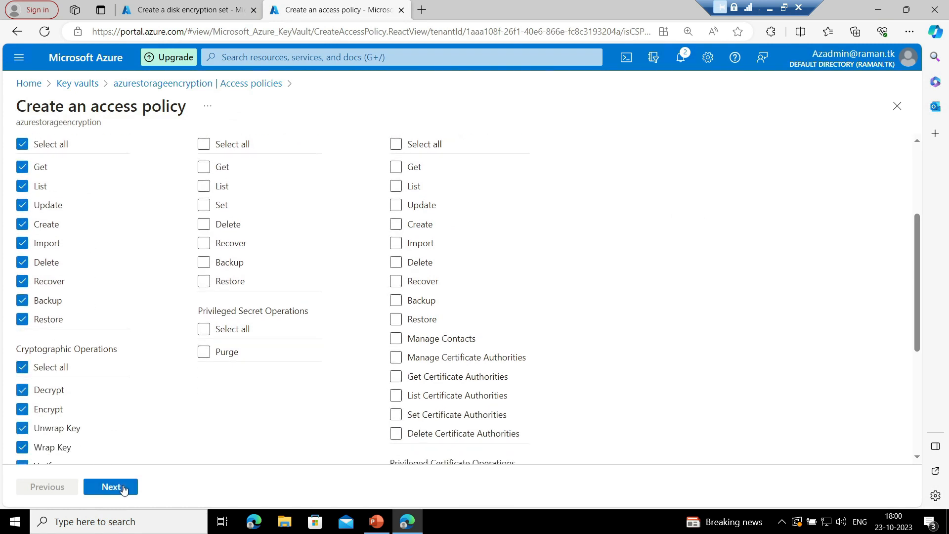
pyautogui.click(123, 487)
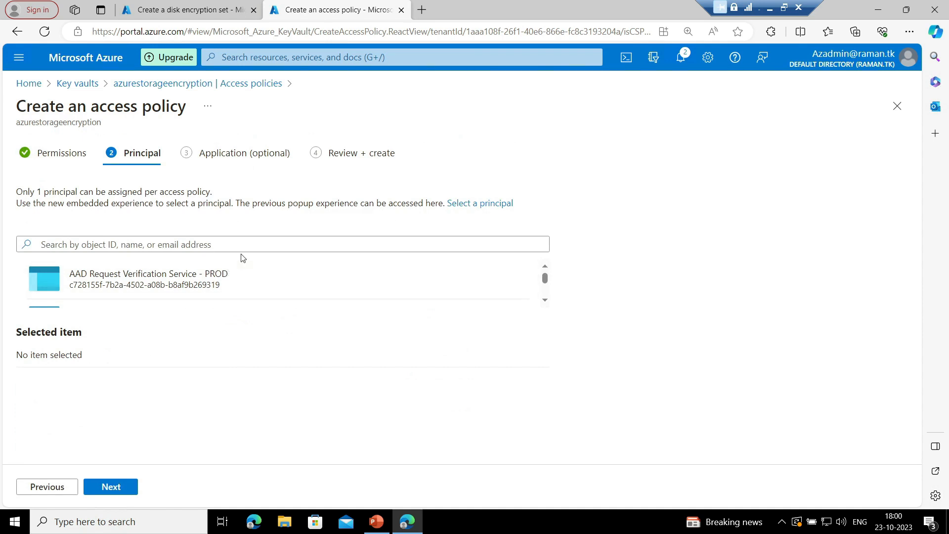
# Assign encryptmydisk as the access policy's principal, create the policy and refresh the policy list
pyautogui.click(251, 245)
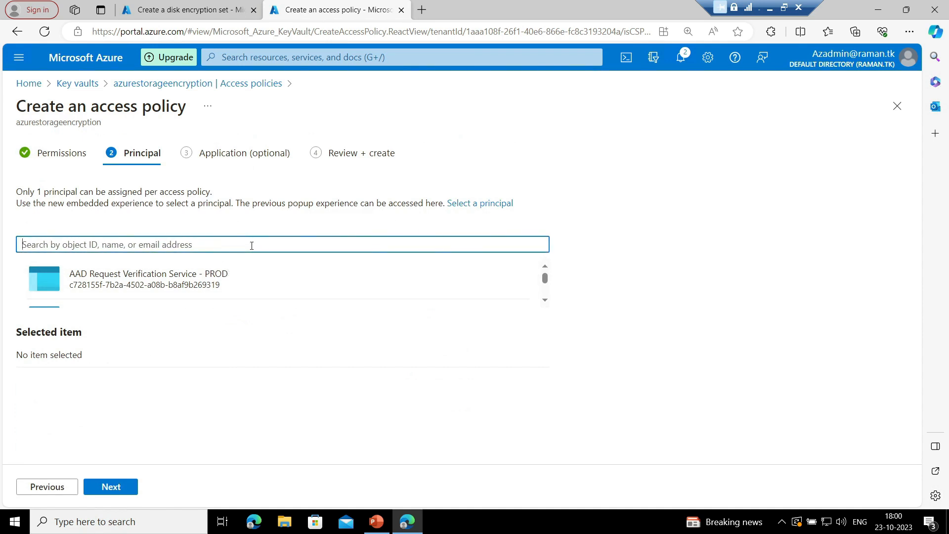
pyautogui.write('en')
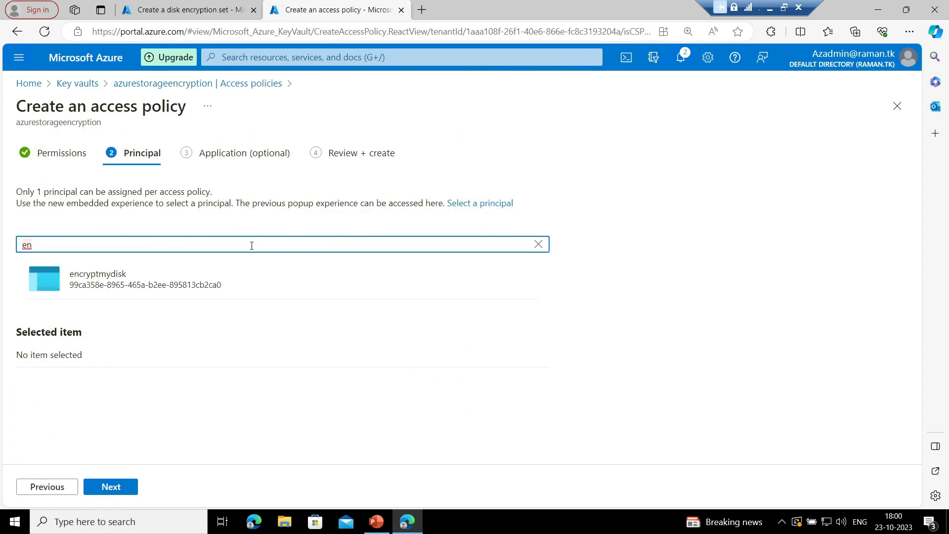
pyautogui.click(144, 280)
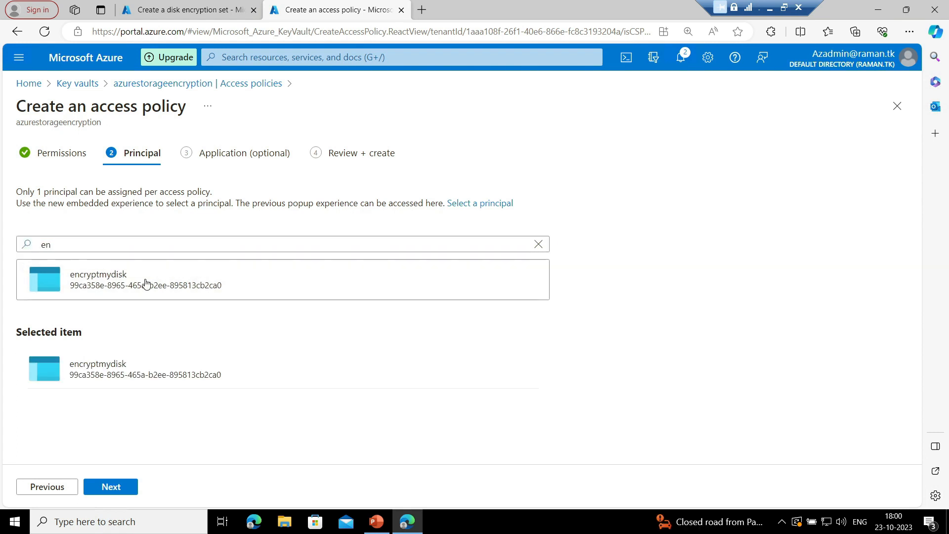
pyautogui.click(111, 487)
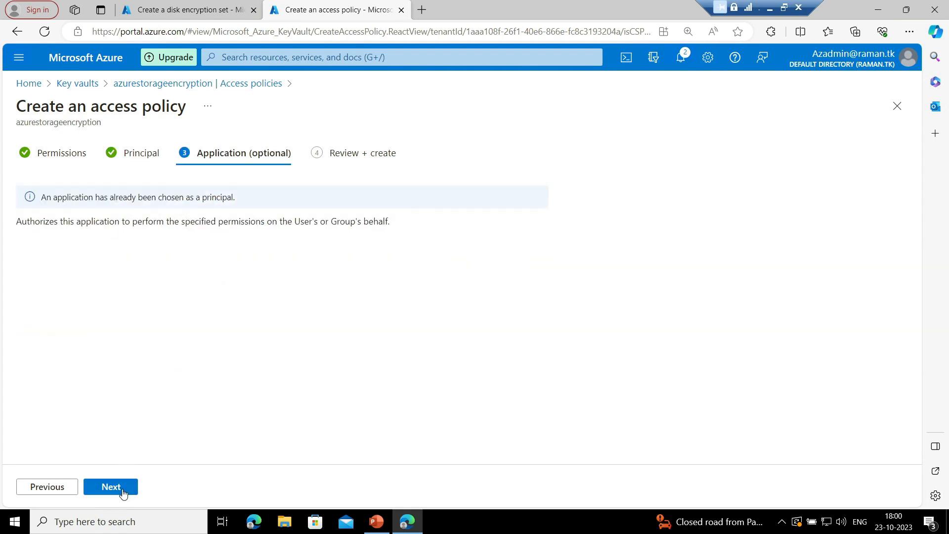
pyautogui.click(123, 493)
pyautogui.click(106, 489)
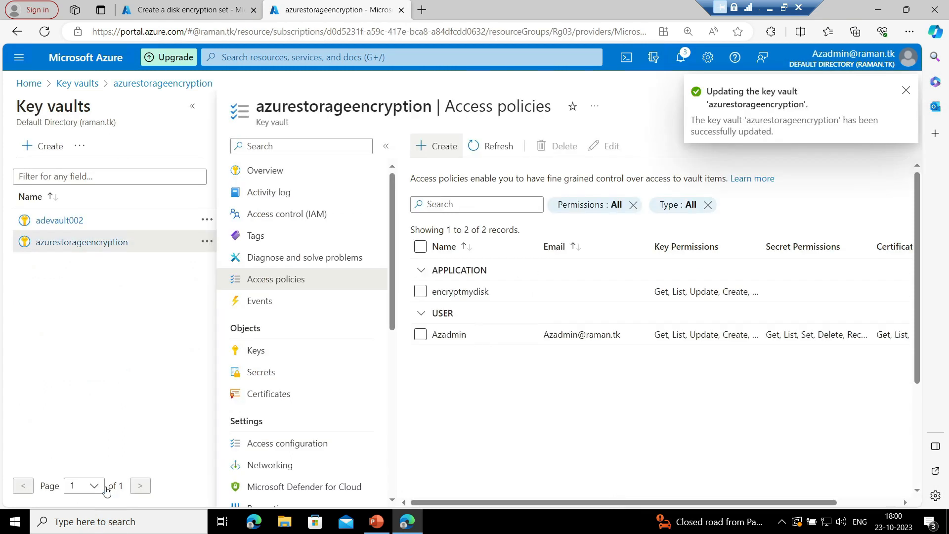
pyautogui.click(497, 148)
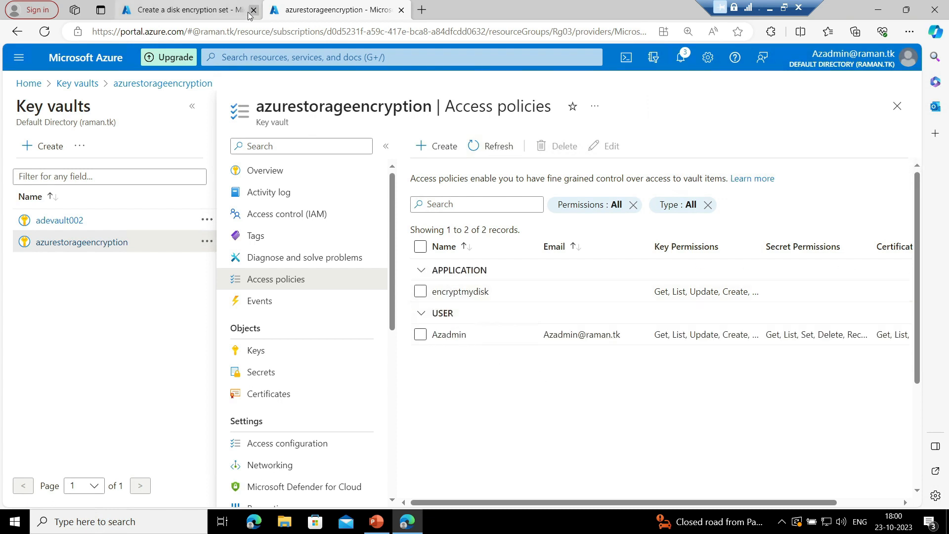
# Return to the unfinished disk encryption set, review and create it, and open the deployed diskencryption resource
pyautogui.click(201, 8)
pyautogui.click(85, 481)
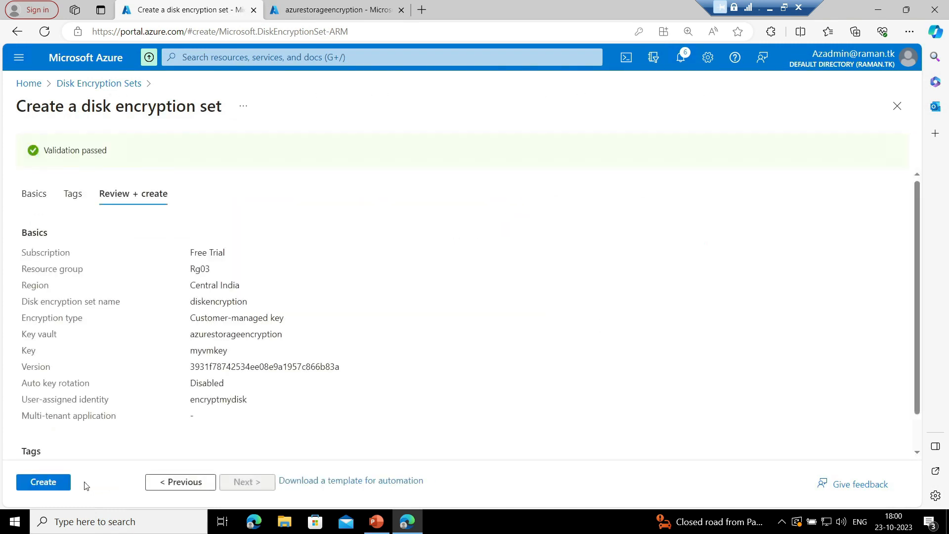
pyautogui.click(44, 483)
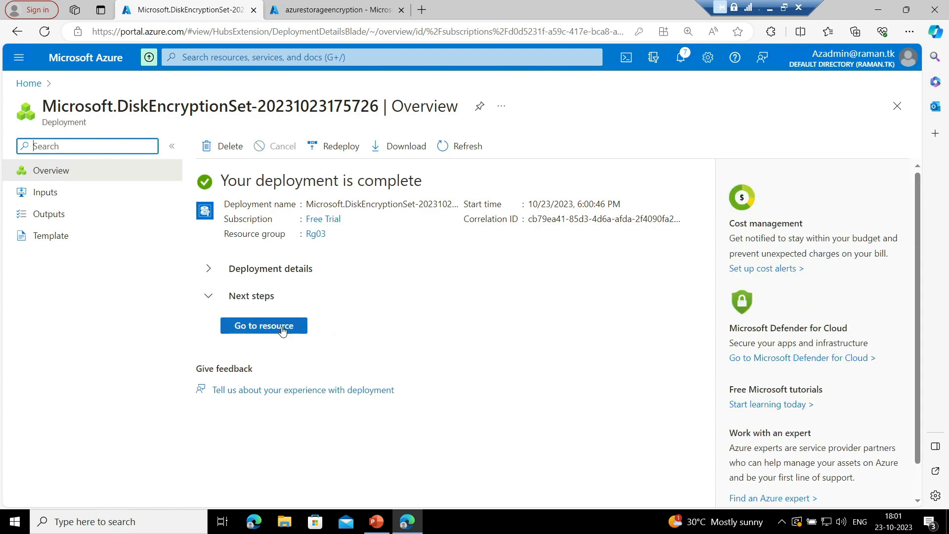
pyautogui.click(283, 331)
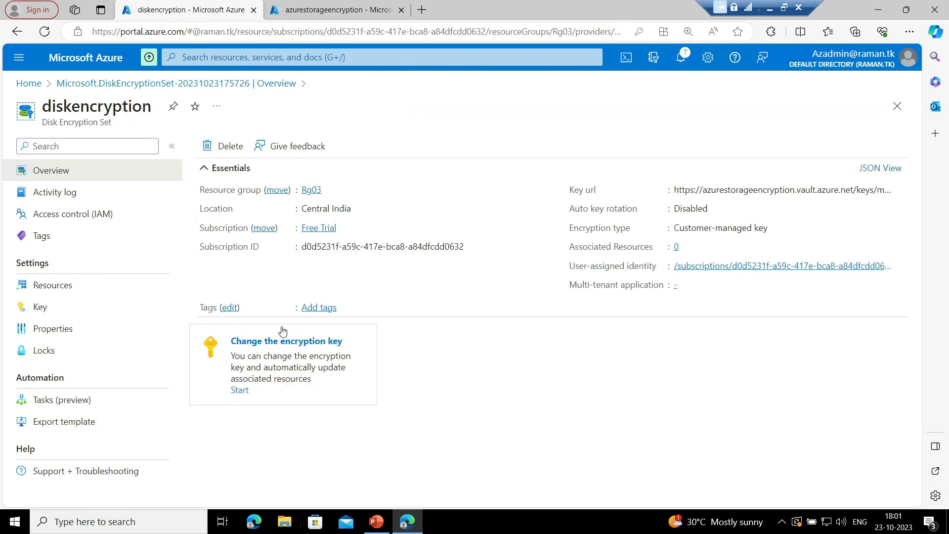
# In the second portal page, go to the virtual machines list and start creating a new Azure virtual machine
pyautogui.click(291, 5)
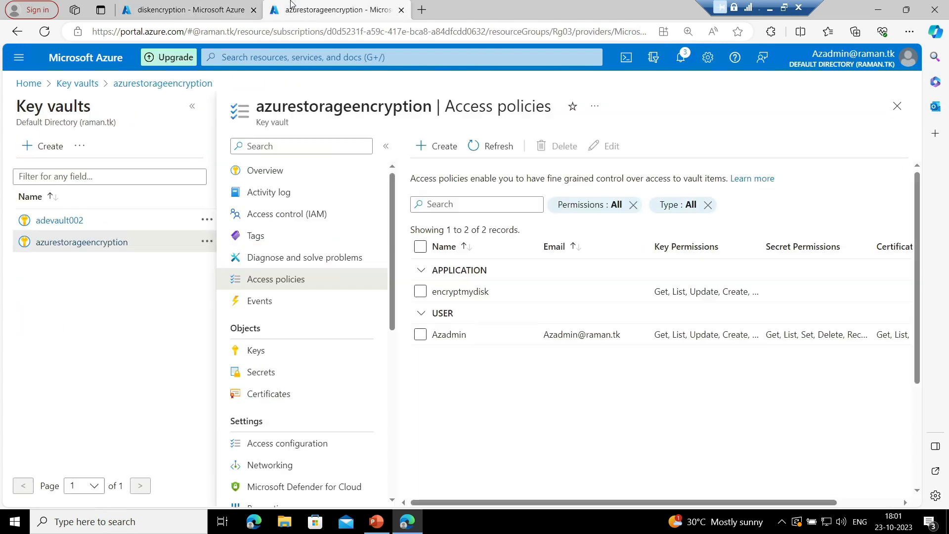
pyautogui.click(28, 83)
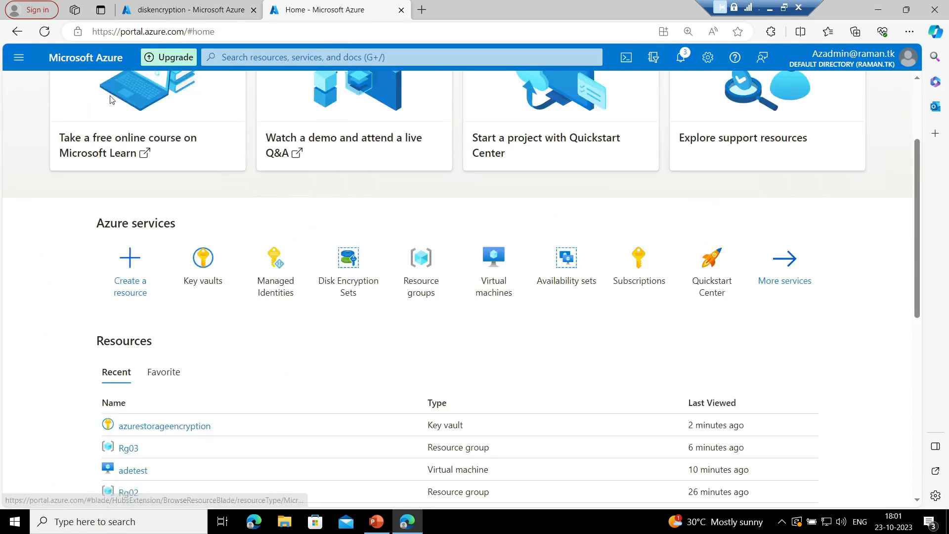
pyautogui.click(484, 285)
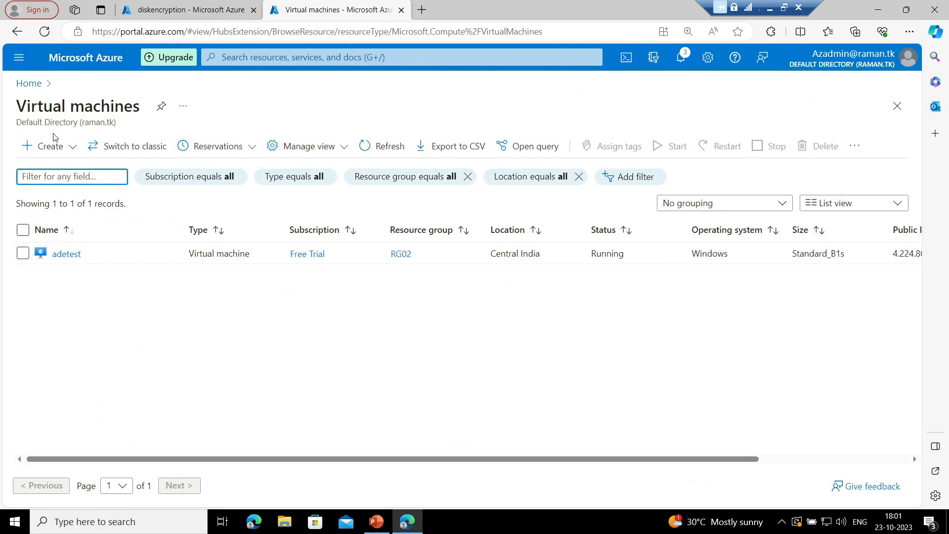
pyautogui.click(48, 148)
pyautogui.click(80, 183)
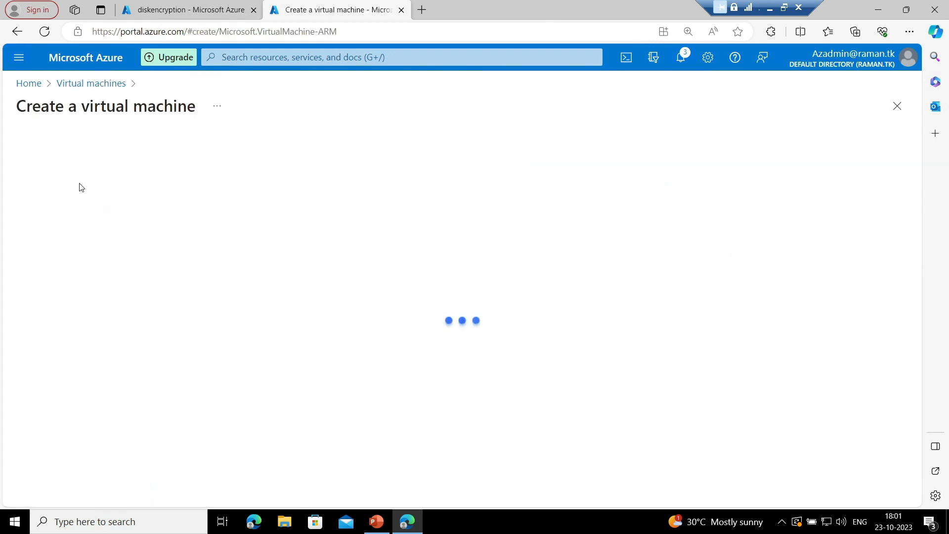
# Assign the new virtual machine to resource group Rg02 and name it asetest
pyautogui.scroll(-2, 235, 339)
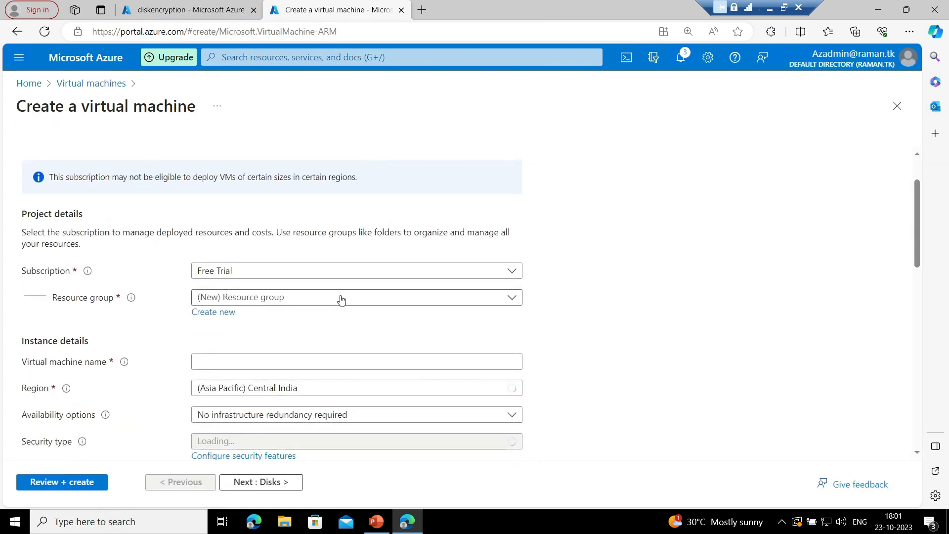
pyautogui.click(339, 297)
pyautogui.click(234, 365)
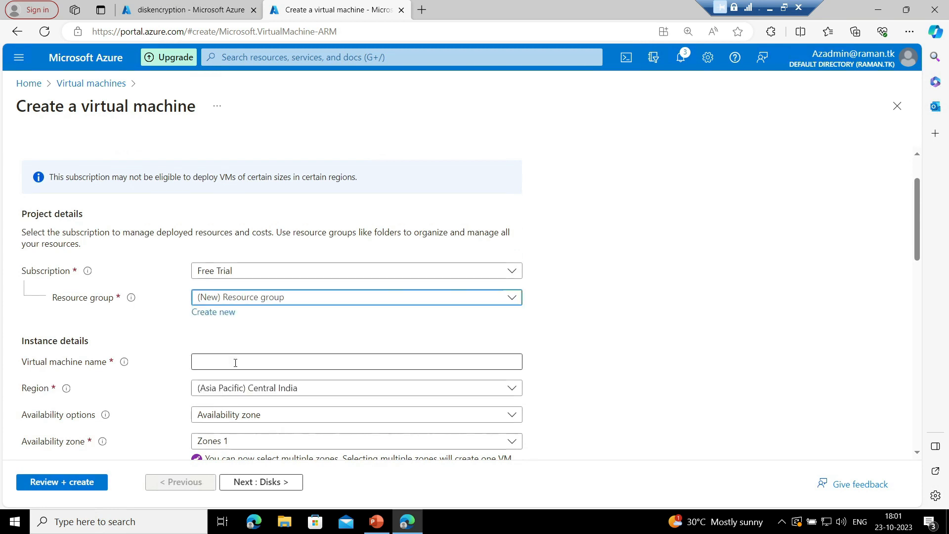
pyautogui.click(235, 362)
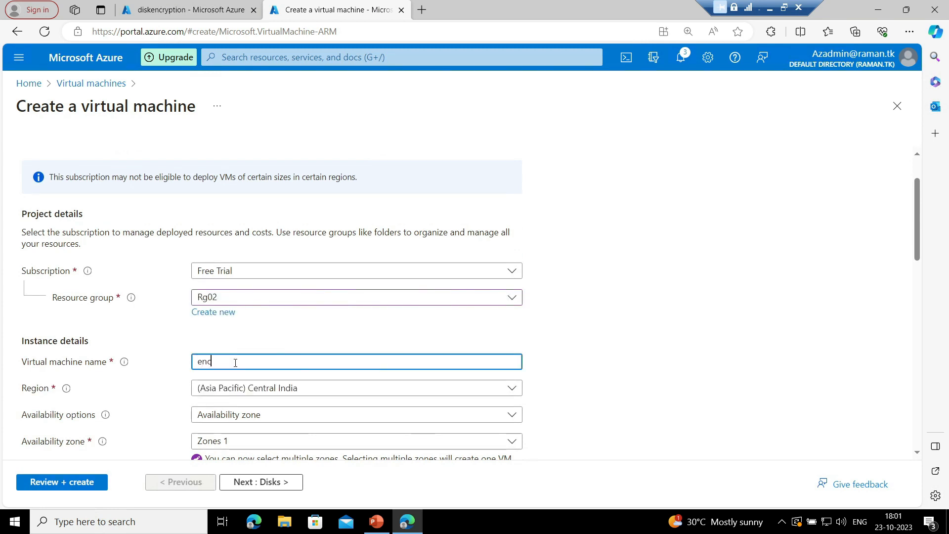
pyautogui.write('encr')
pyautogui.press('BackSpace')
pyautogui.press('BackSpace')
pyautogui.press('BackSpace')
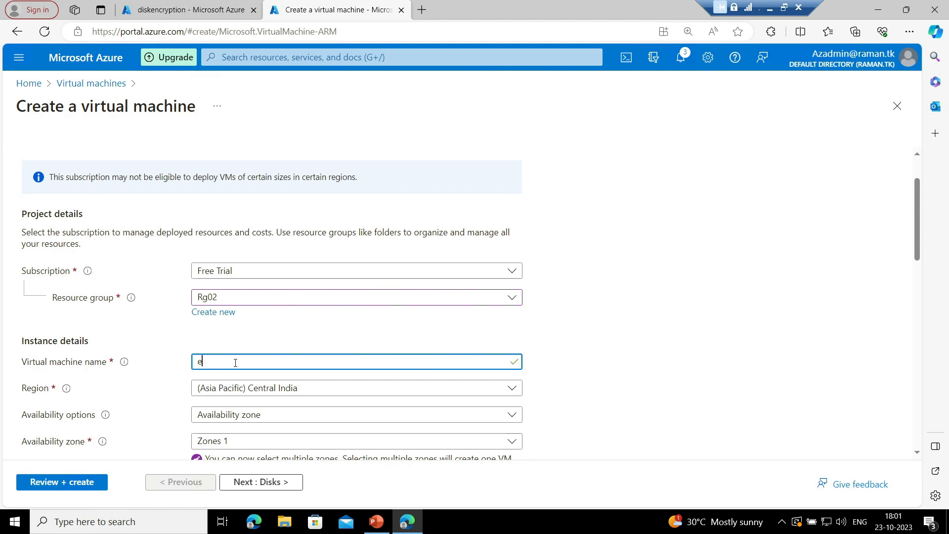
pyautogui.write('asetest')
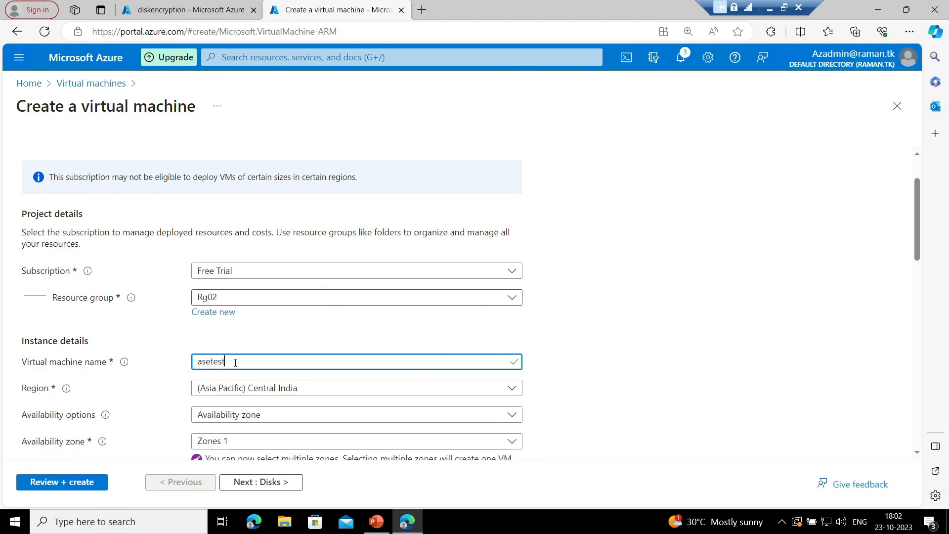
# Set the availability option to No infrastructure redundancy required and the security type to Standard
pyautogui.scroll(-1, 236, 363)
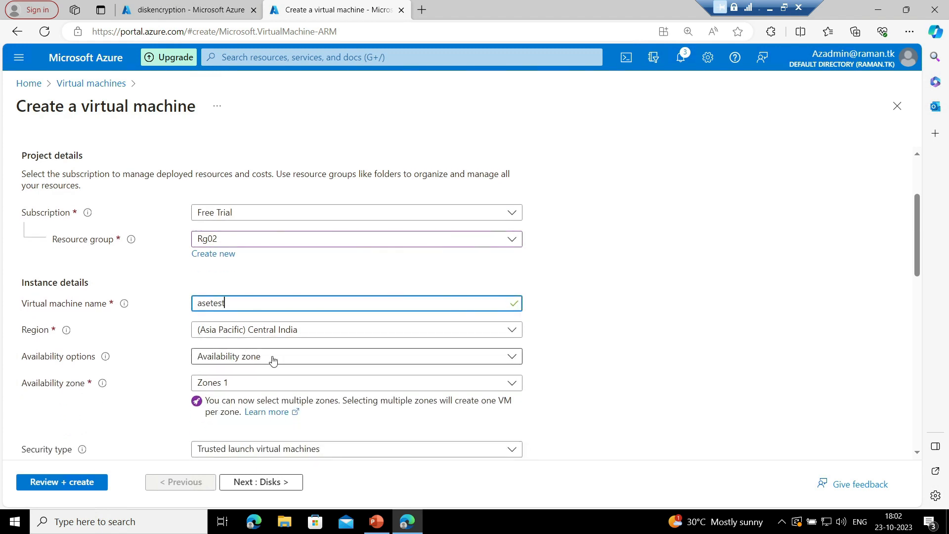
pyautogui.click(273, 359)
pyautogui.click(248, 225)
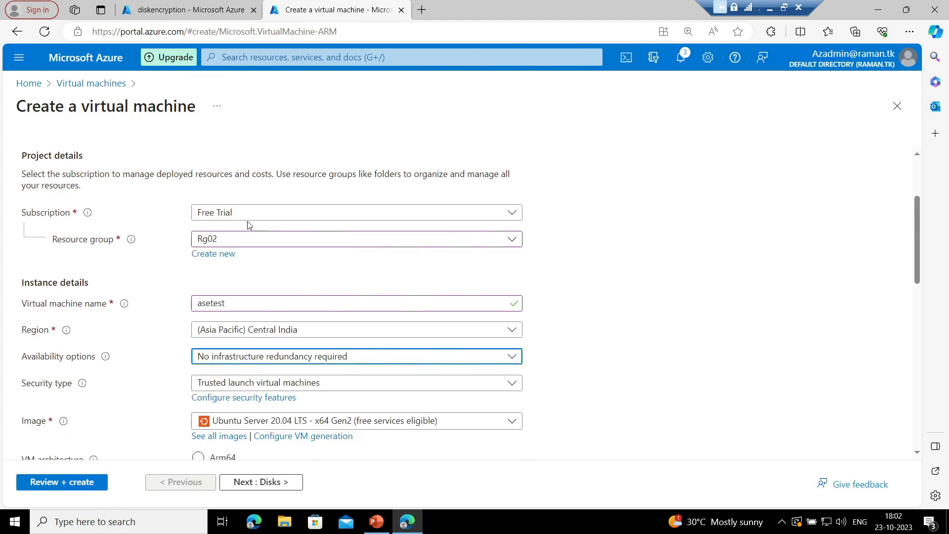
pyautogui.scroll(-1, 248, 225)
pyautogui.click(291, 325)
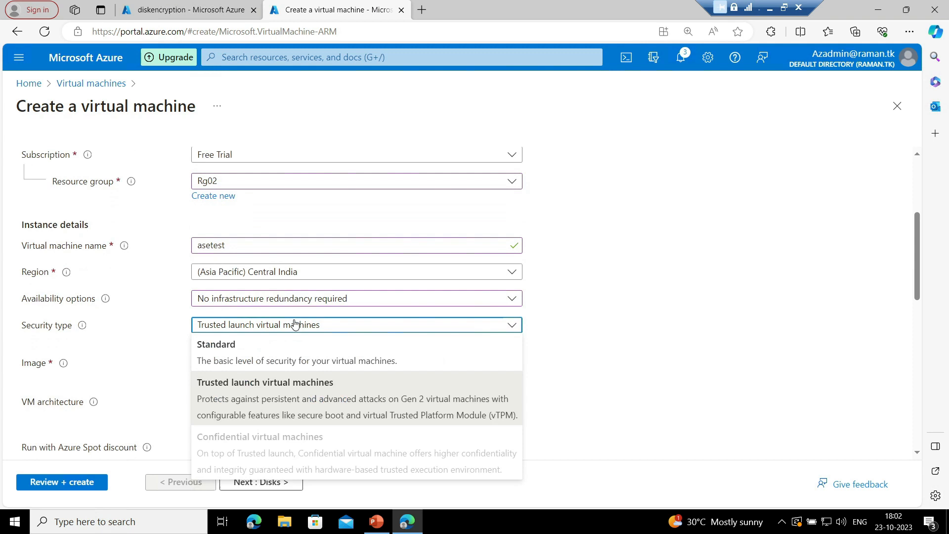
pyautogui.click(271, 345)
# Choose Windows 10 Pro, version 22H2 - x64 Gen2 as the virtual machine's image
pyautogui.scroll(-2, 271, 345)
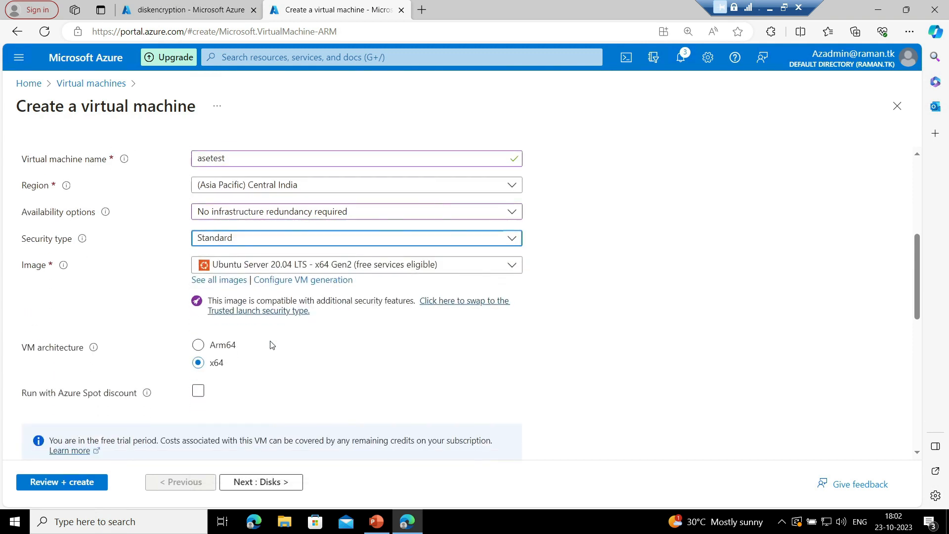
pyautogui.click(391, 272)
pyautogui.scroll(-1, 375, 306)
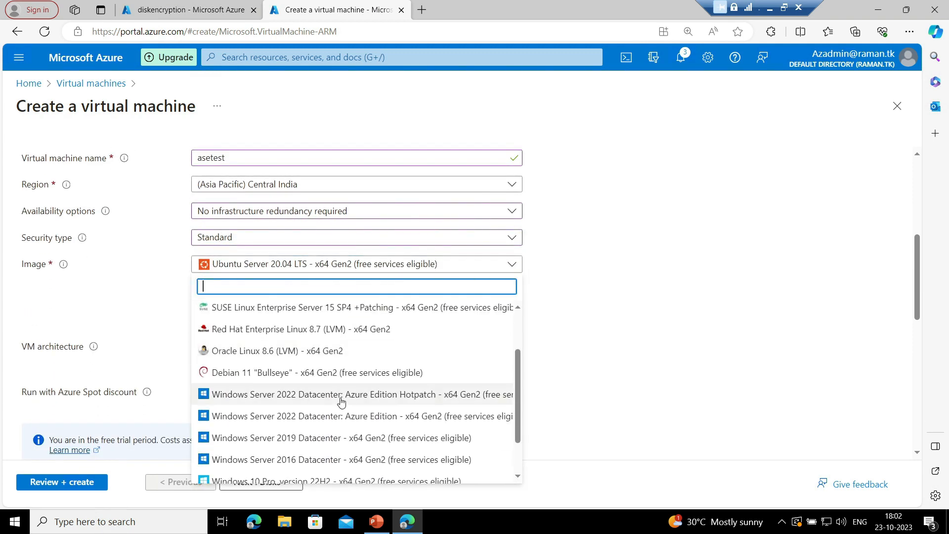
pyautogui.scroll(-1, 341, 401)
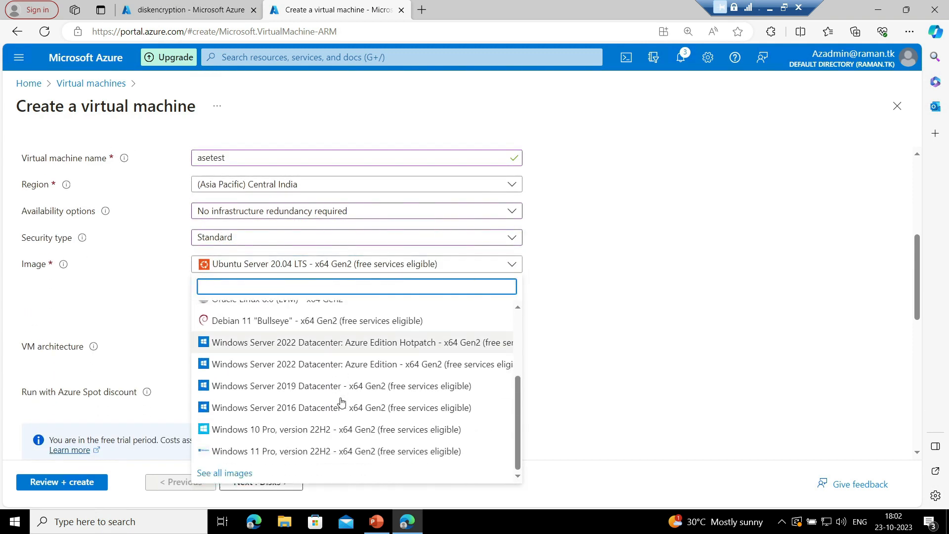
pyautogui.click(319, 429)
# Set the administrator username to encrypttest, then enter and confirm the administrator account password
pyautogui.scroll(-3, 143, 378)
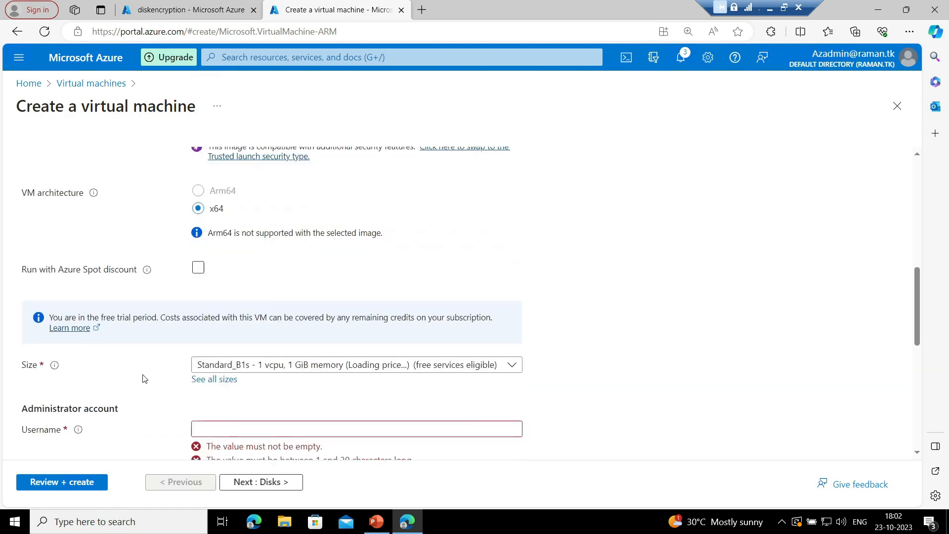
pyautogui.scroll(-3, 144, 377)
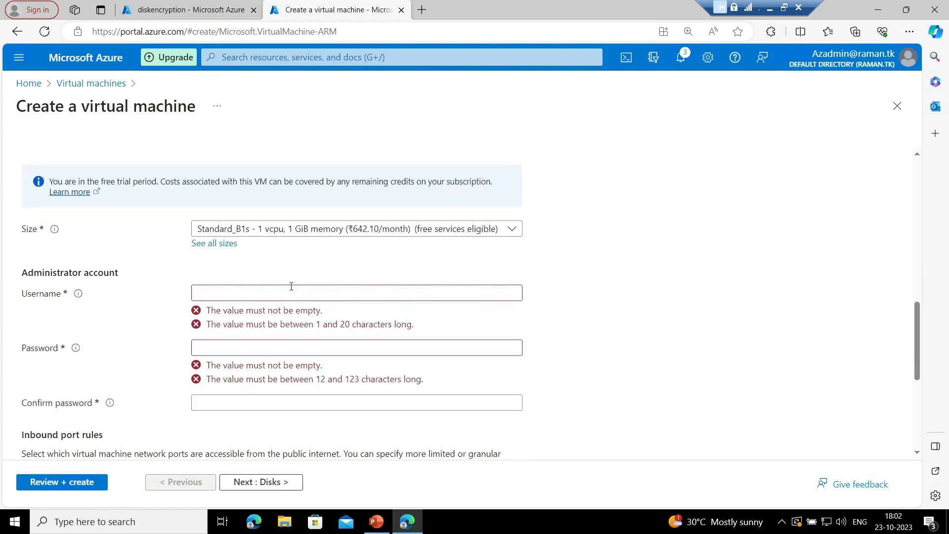
pyautogui.click(291, 286)
pyautogui.write('encr')
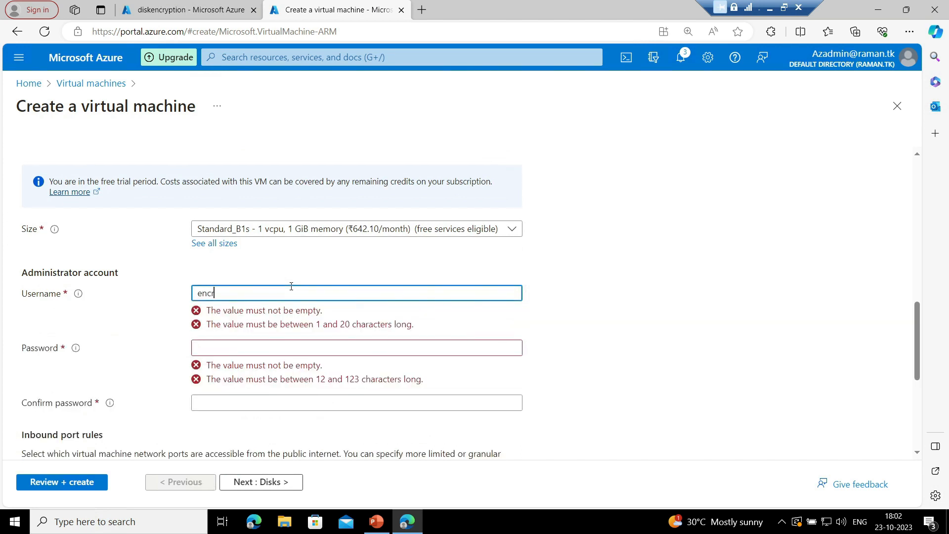
pyautogui.write('ypttest')
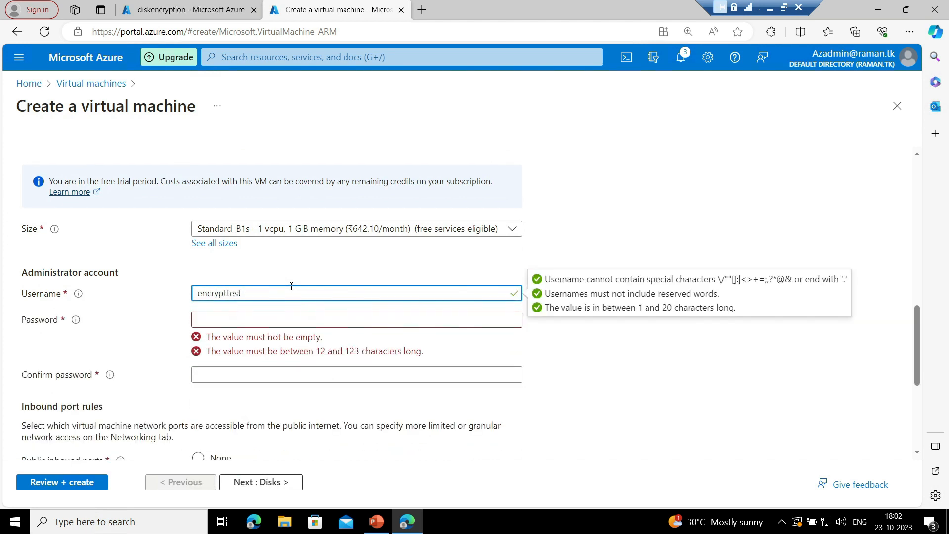
pyautogui.press('Tab')
pyautogui.write('••')
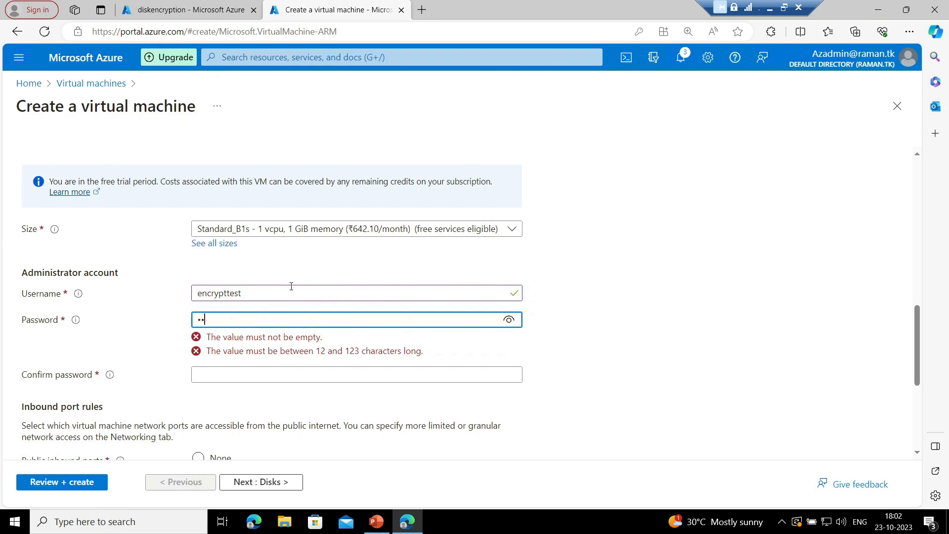
pyautogui.write('•••••')
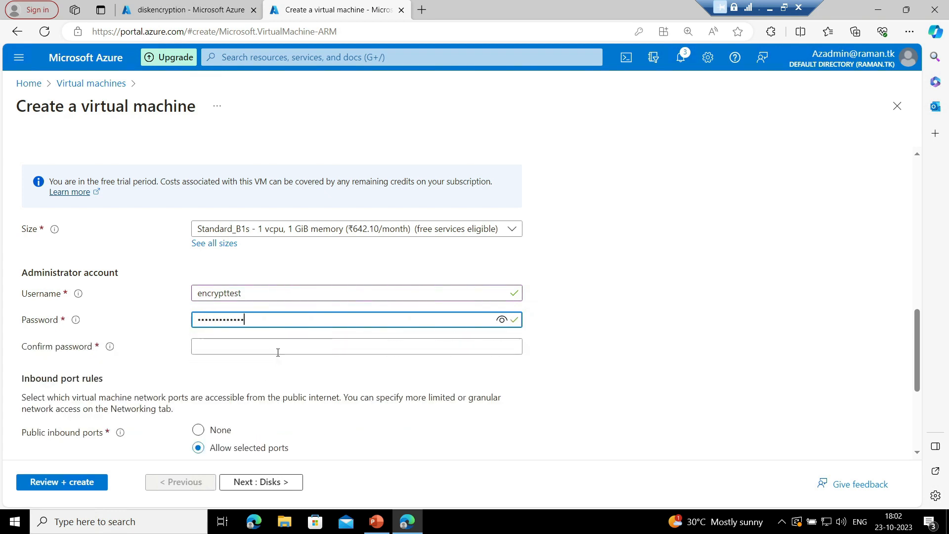
pyautogui.click(282, 349)
pyautogui.write('•')
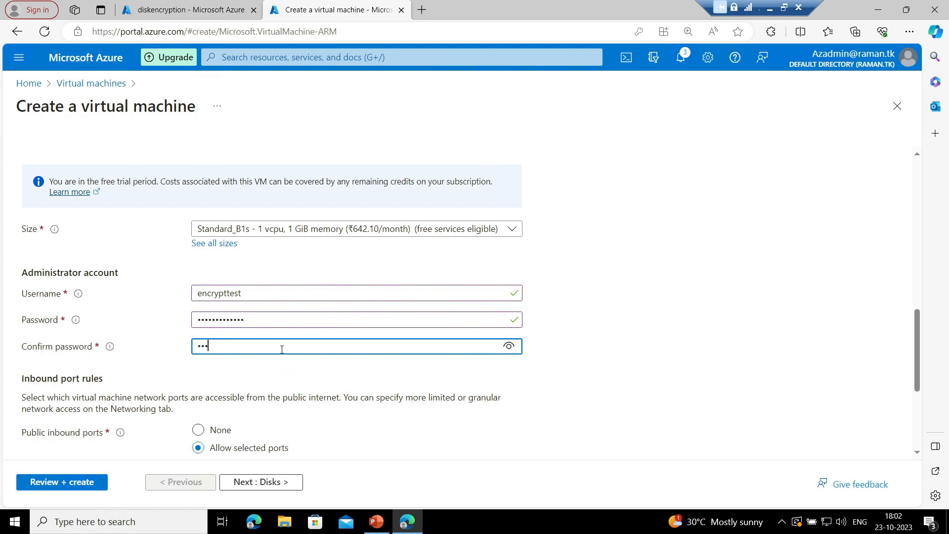
pyautogui.press('BackSpace')
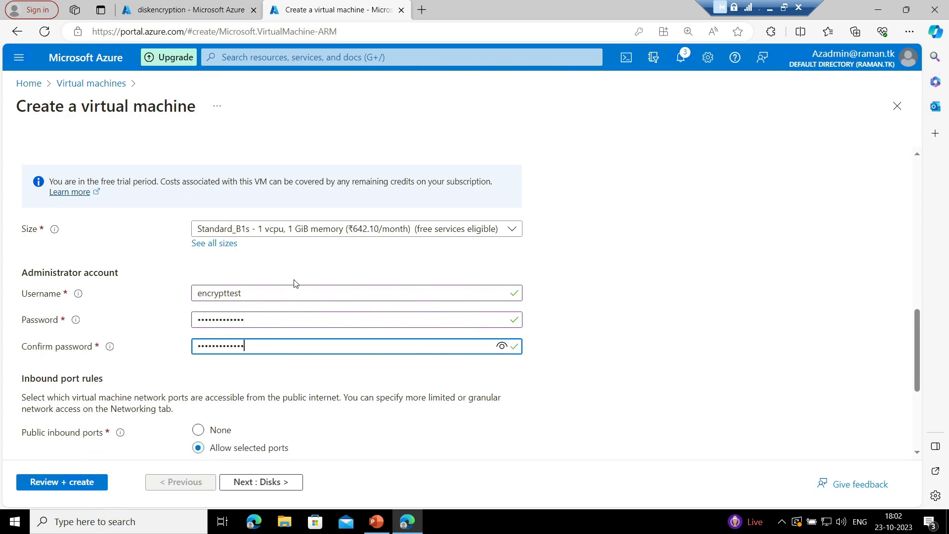
# Confirm the eligible Windows 10/11 license with multi-tenant hosting rights and open the virtual machine's disk settings
pyautogui.scroll(-4, 545, 415)
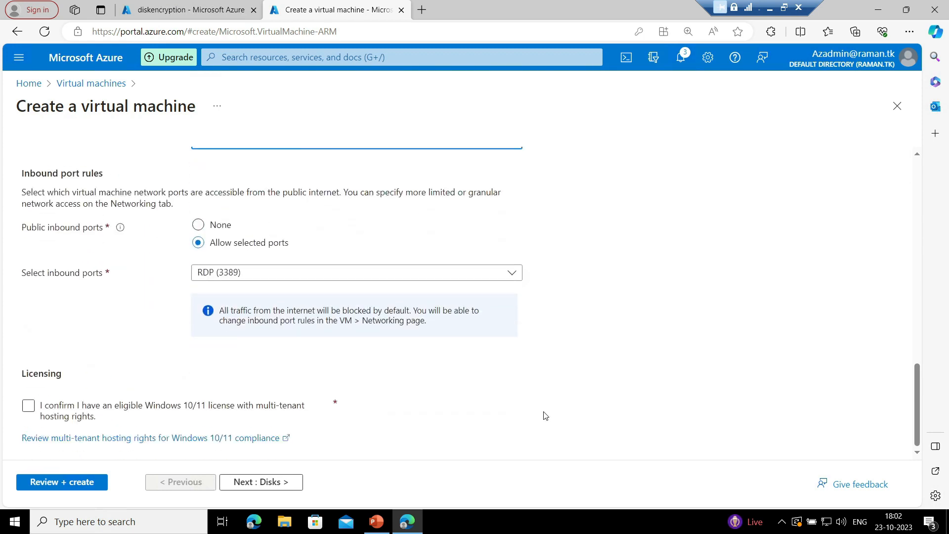
pyautogui.click(28, 407)
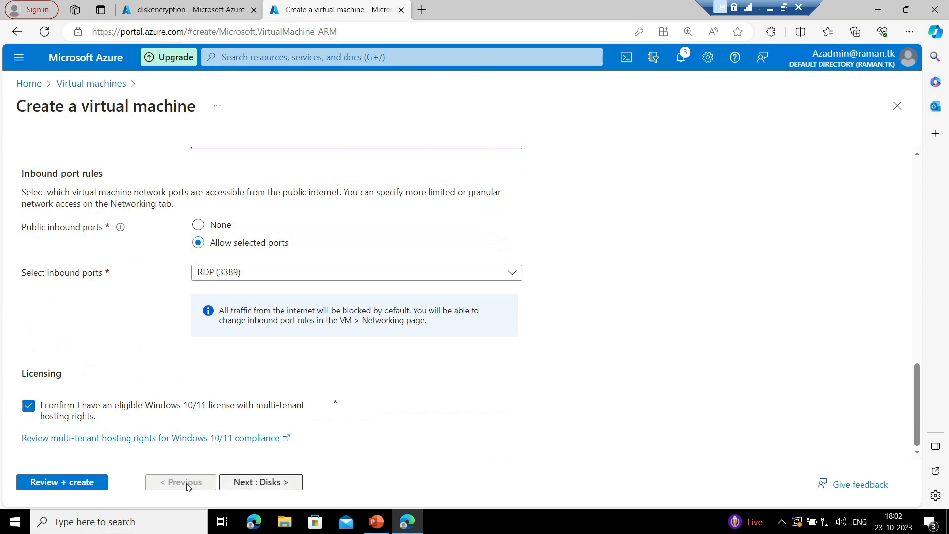
pyautogui.scroll(10, 261, 387)
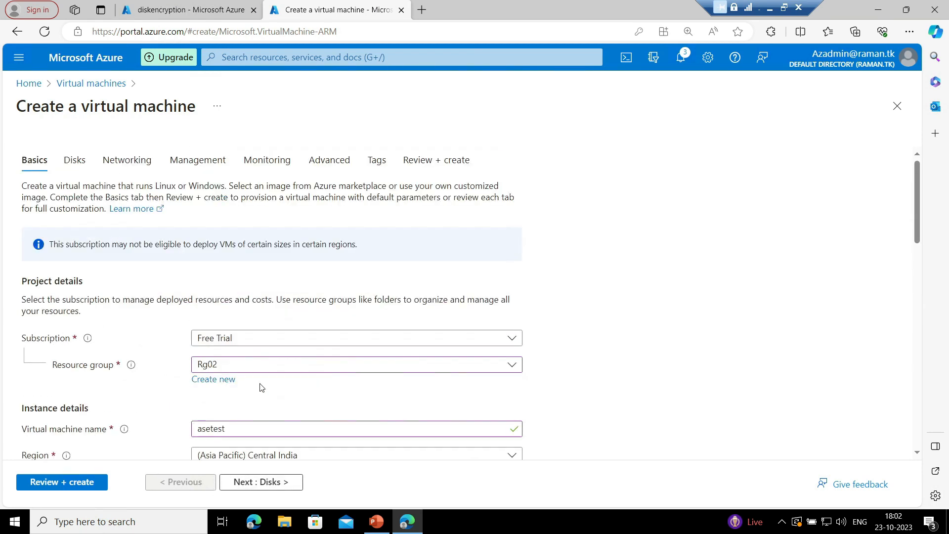
pyautogui.click(90, 164)
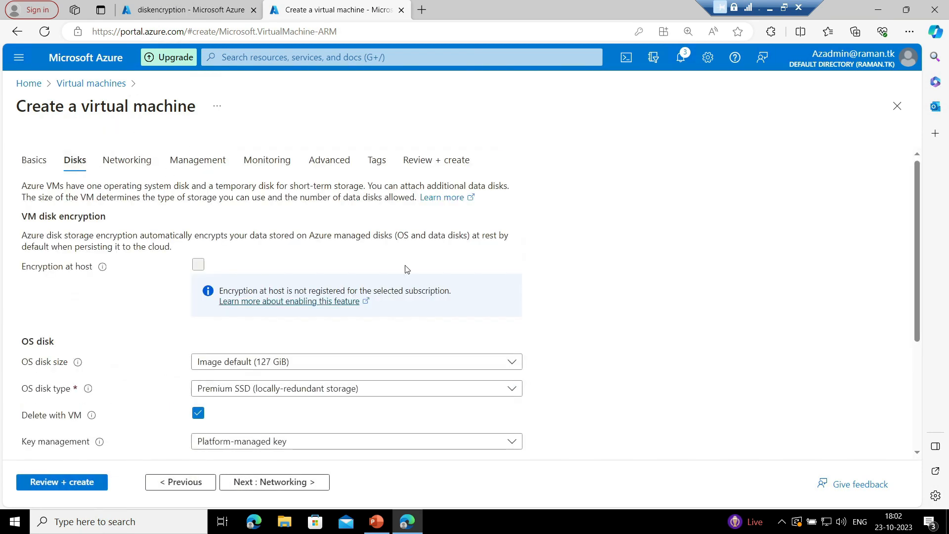
# Set the OS disk type to locally-redundant Standard HDD and its key management to the customer-managed key set diskencryption
pyautogui.scroll(-2, 407, 269)
pyautogui.click(395, 310)
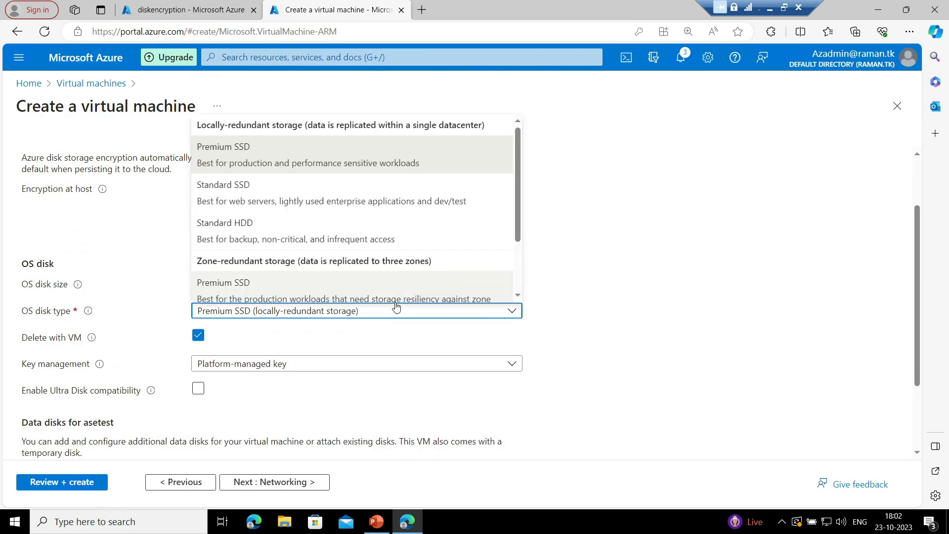
pyautogui.click(295, 225)
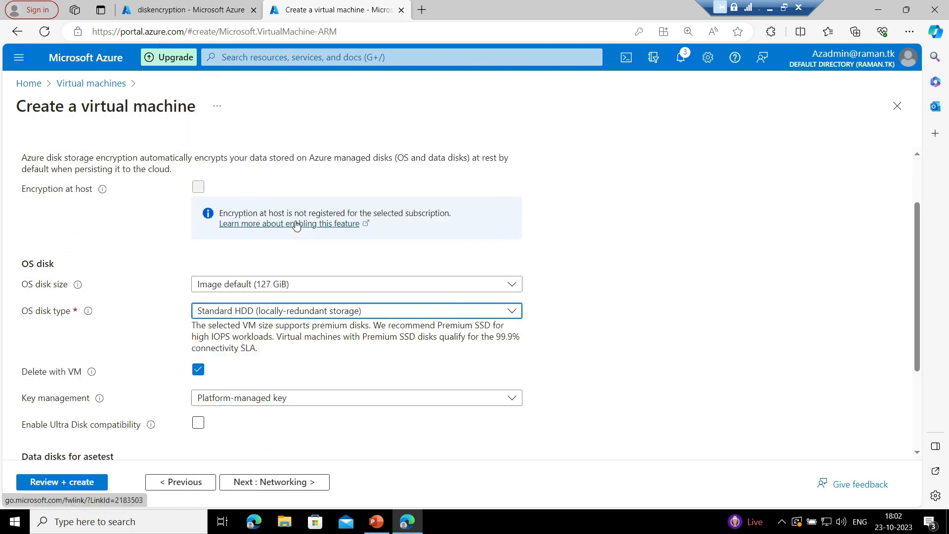
pyautogui.scroll(-2, 539, 297)
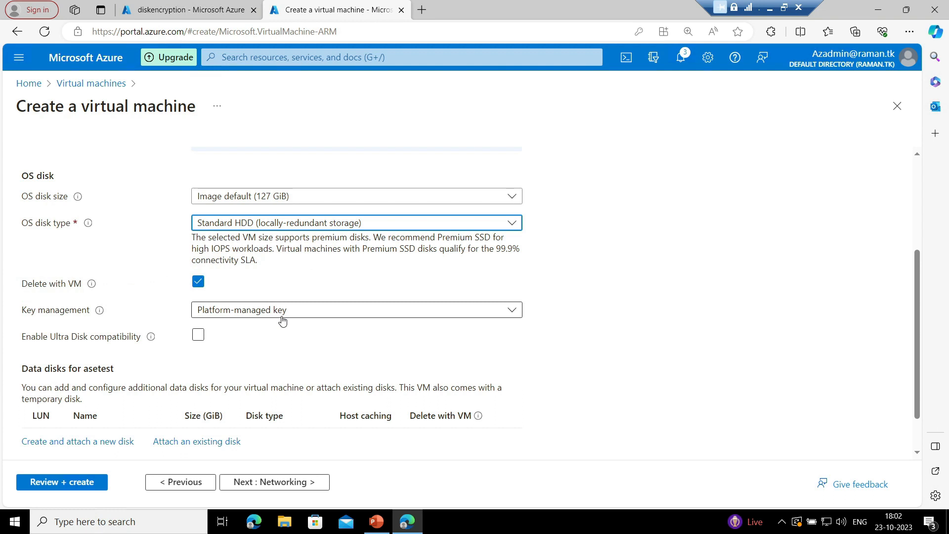
pyautogui.click(315, 310)
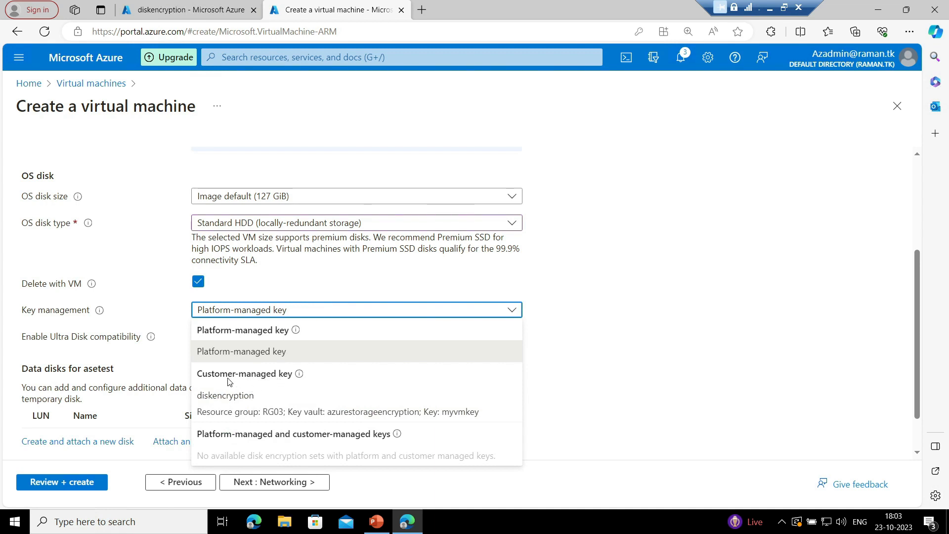
pyautogui.click(261, 403)
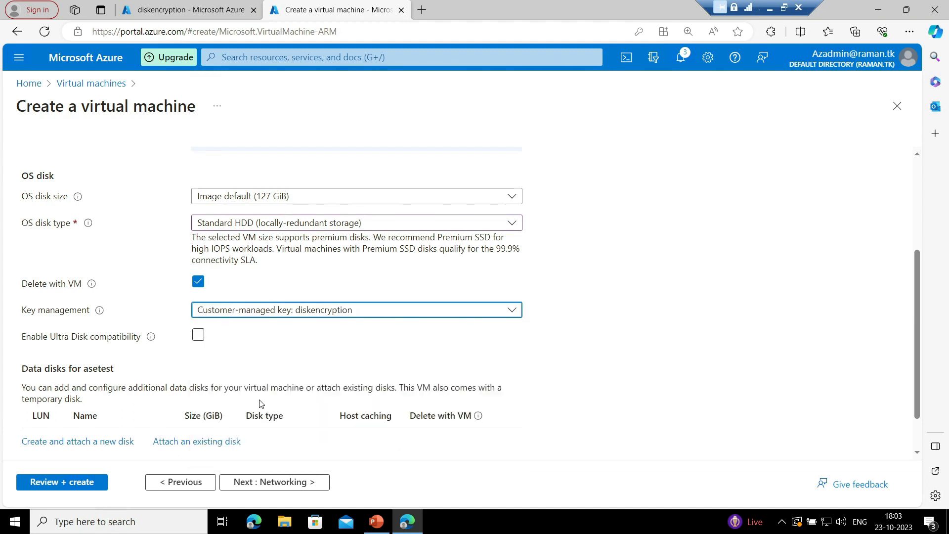
# Review the configuration of the virtual machine asetest through final validation and create it
pyautogui.scroll(-1, 298, 372)
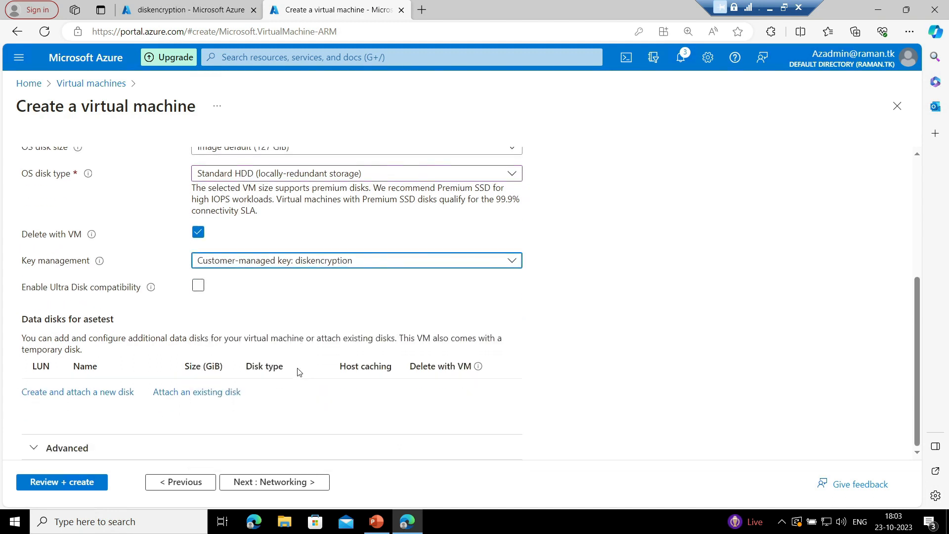
pyautogui.scroll(1, 298, 372)
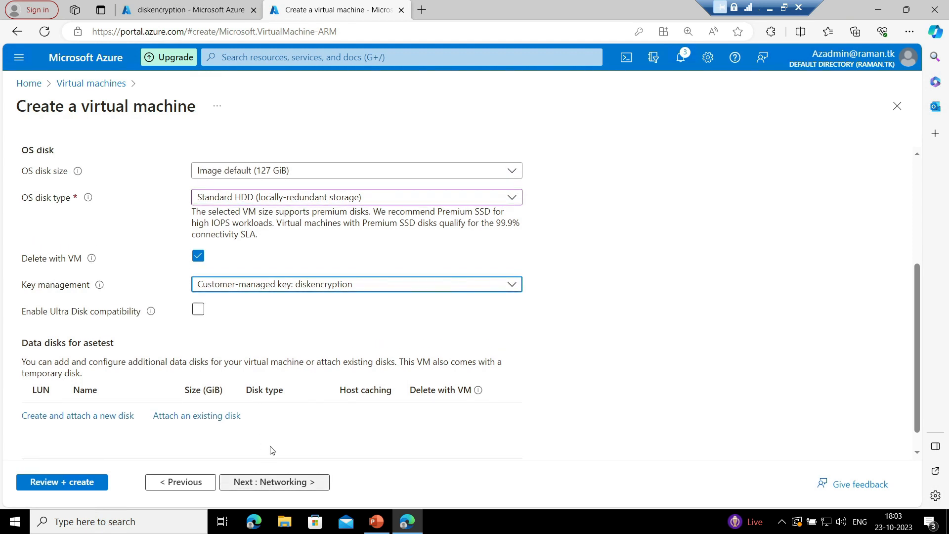
pyautogui.scroll(4, 277, 437)
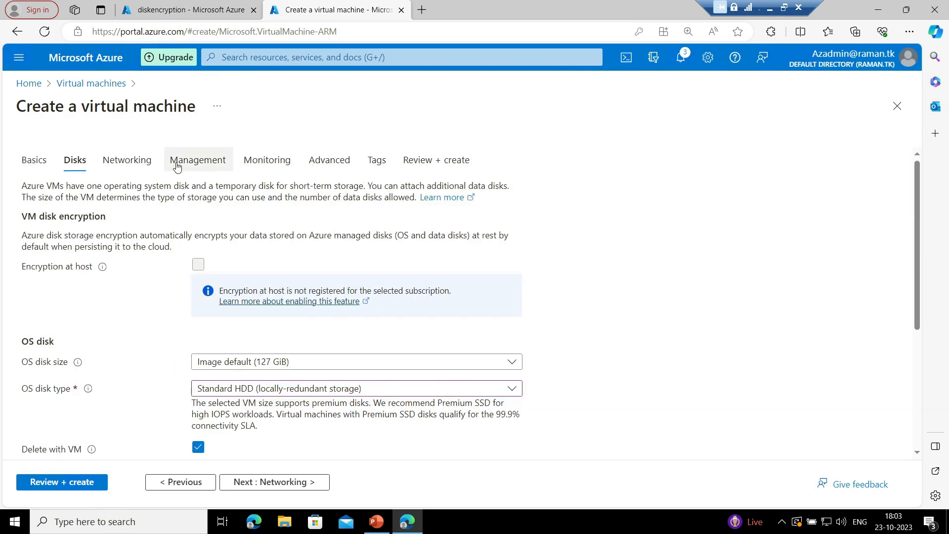
pyautogui.click(408, 162)
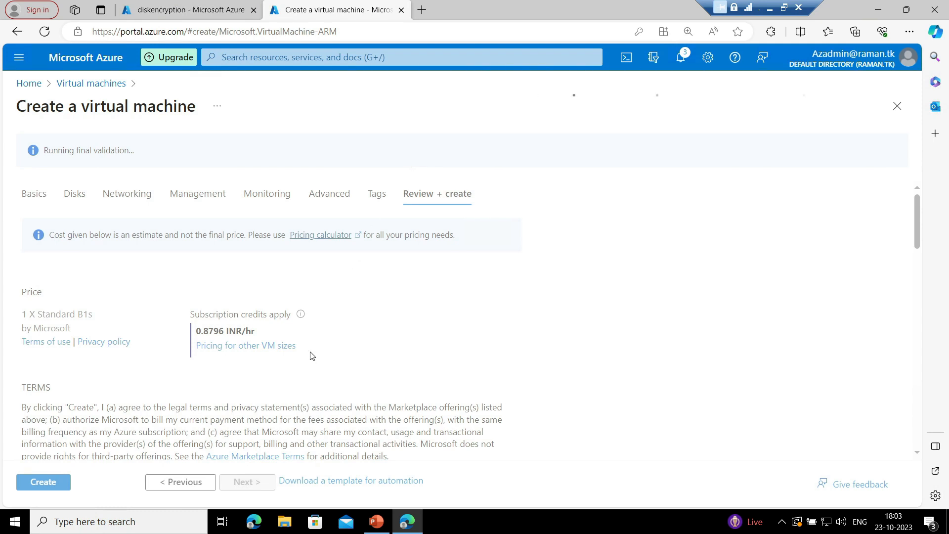
pyautogui.scroll(-3, 248, 394)
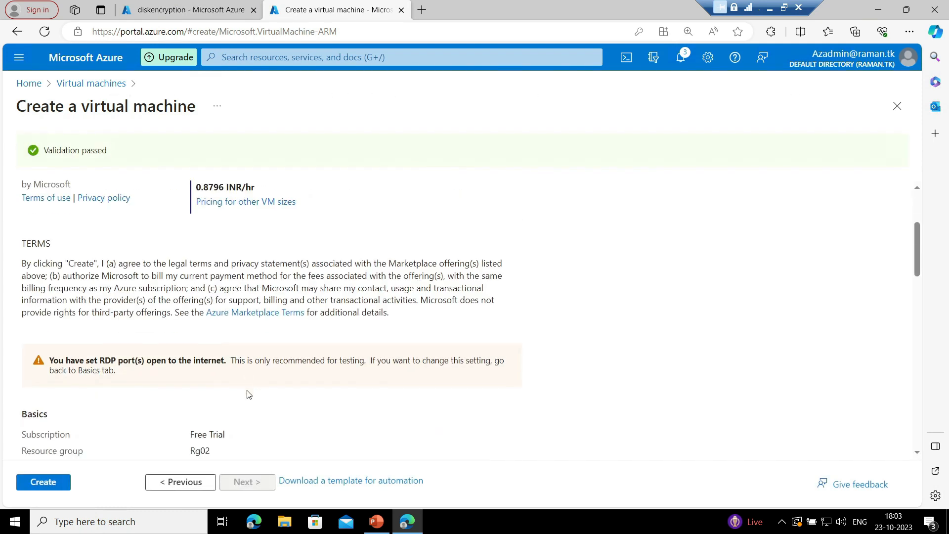
pyautogui.scroll(-3, 130, 398)
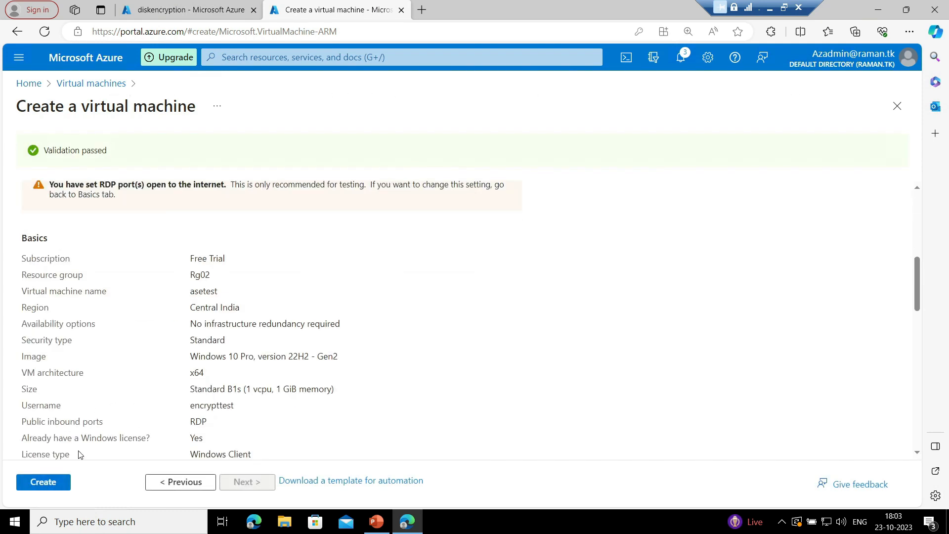
pyautogui.click(53, 485)
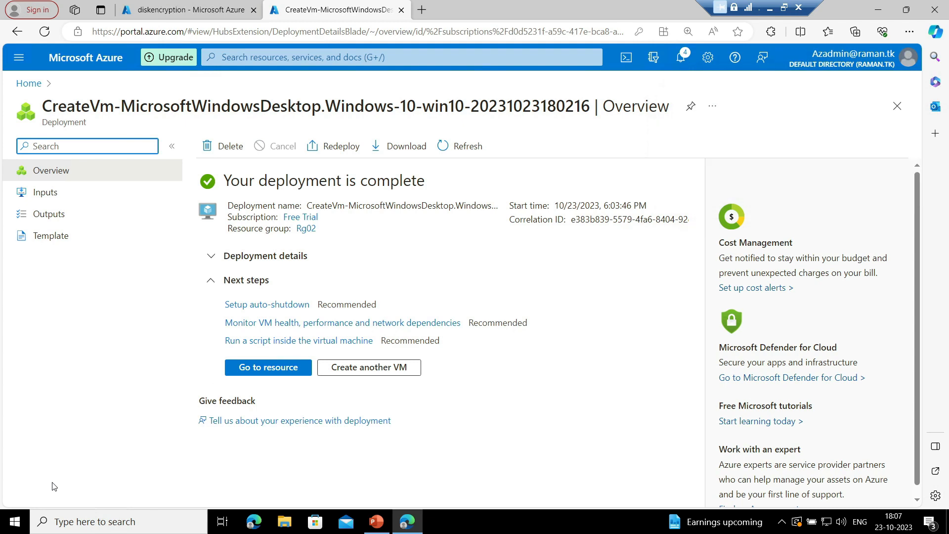
# Open the disks of the deployed virtual machine asetest and check the OS disk's encryption type and host caching
pyautogui.click(263, 373)
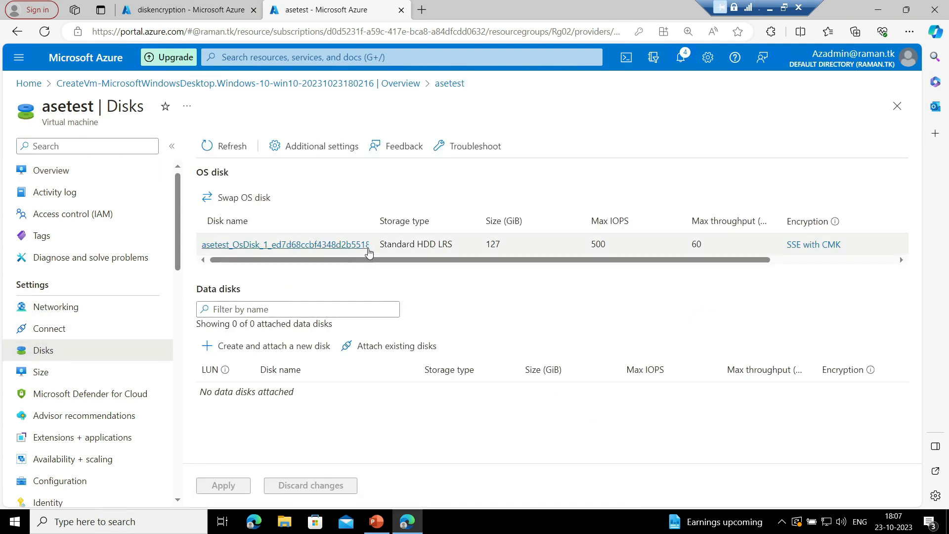
pyautogui.moveTo(344, 266); pyautogui.dragTo(509, 266)
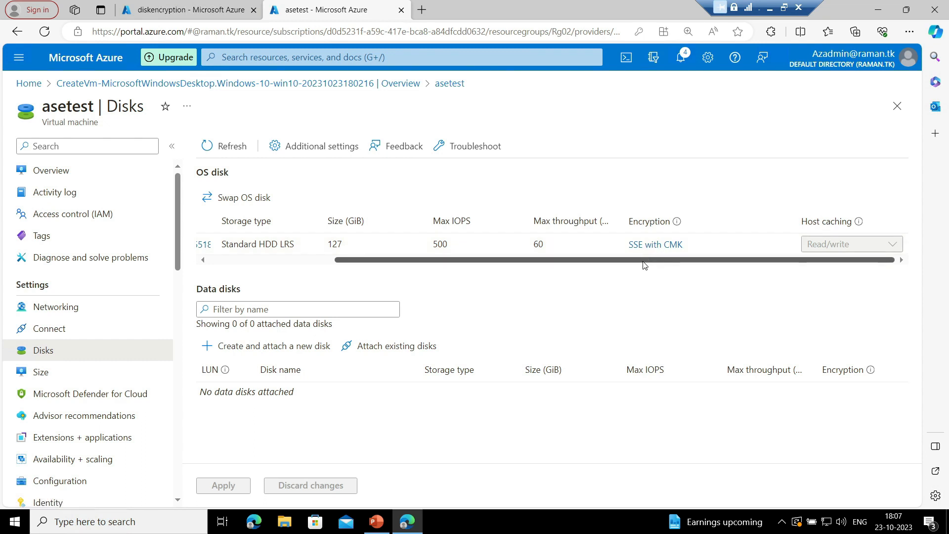
pyautogui.moveTo(657, 258); pyautogui.dragTo(404, 252)
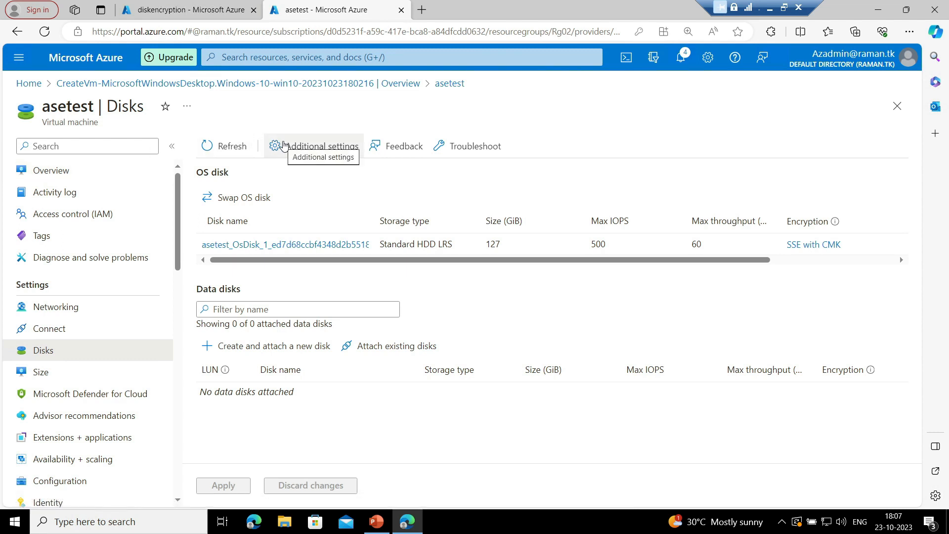
# Open the additional disk settings of asetest and examine the ultra disk, encryption at host and Azure Disk Encryption options
pyautogui.click(316, 147)
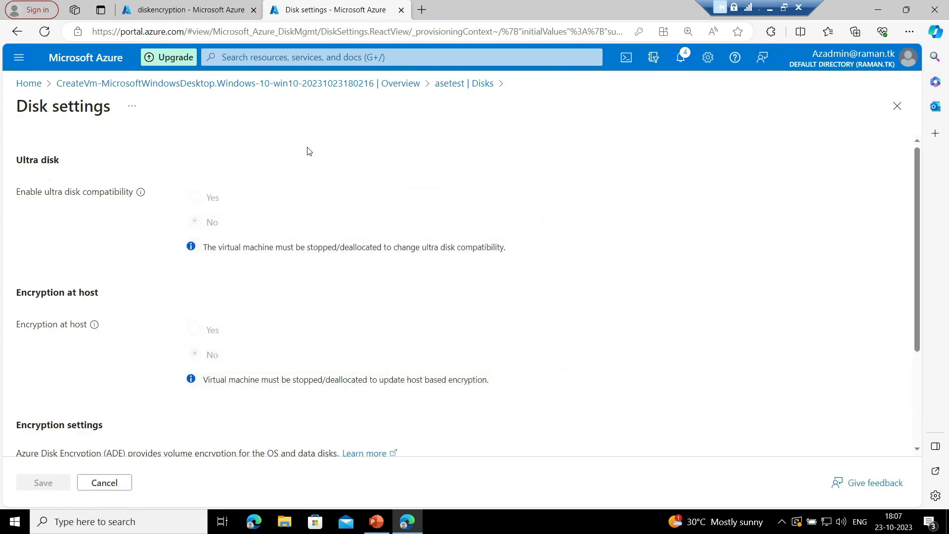
pyautogui.scroll(-1, 112, 266)
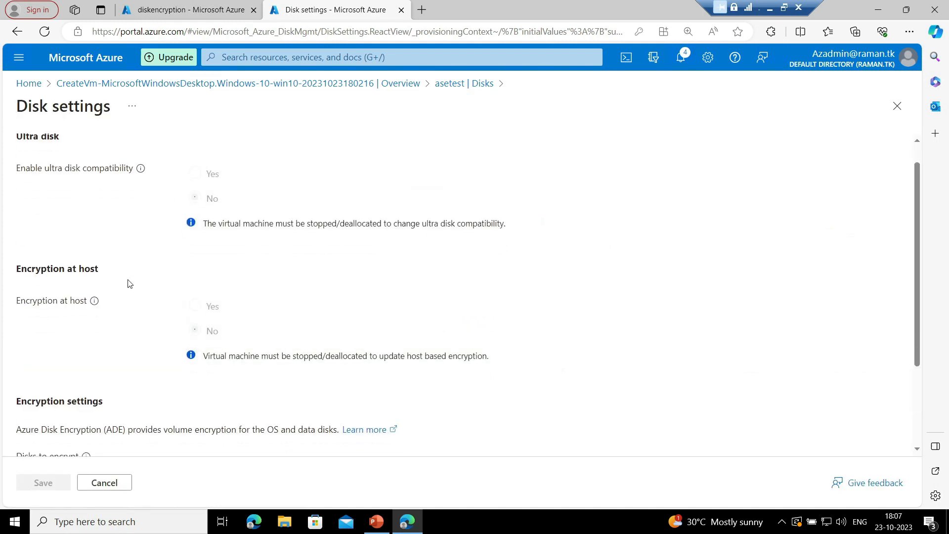
pyautogui.scroll(-1, 130, 283)
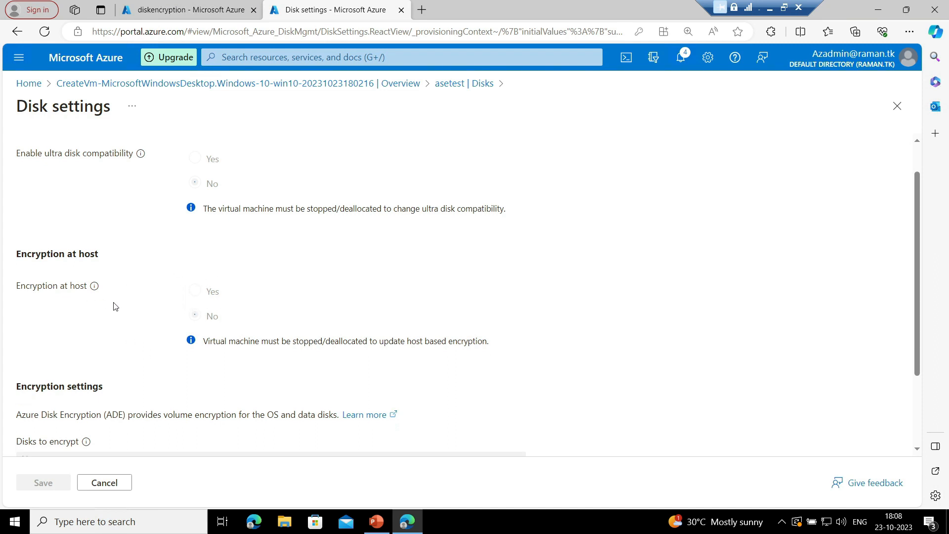
pyautogui.scroll(-3, 114, 307)
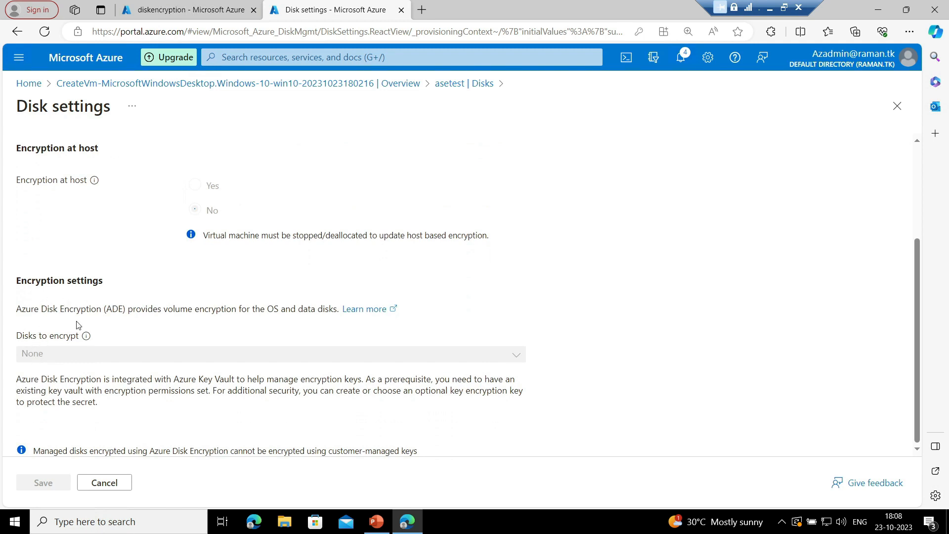
pyautogui.scroll(2, 121, 309)
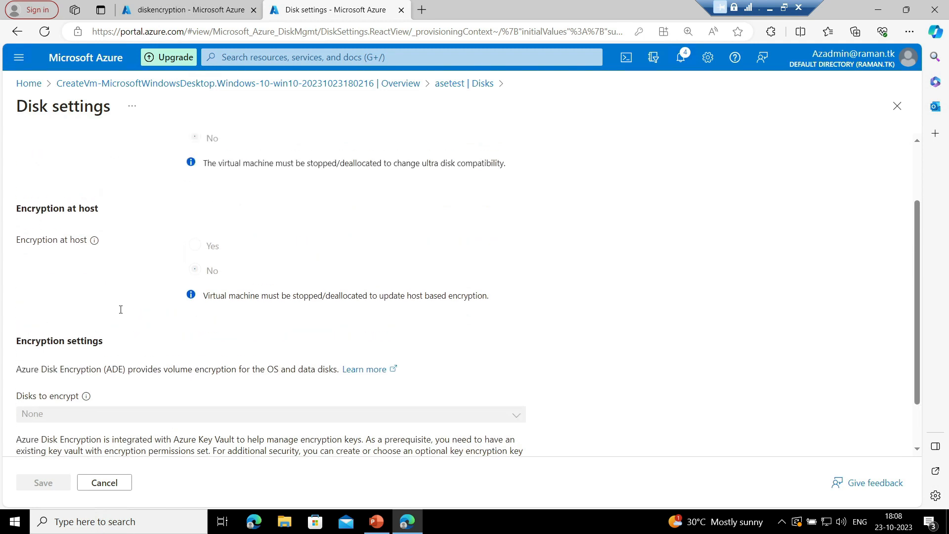
pyautogui.scroll(2, 121, 309)
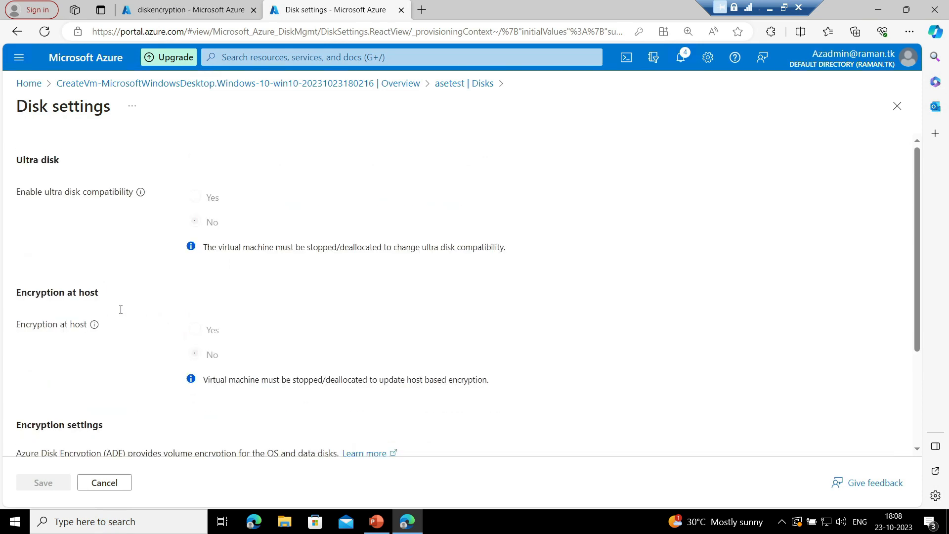
# In the other portal session, open the list of keys in the key vault azurestorageencryption
pyautogui.click(177, 4)
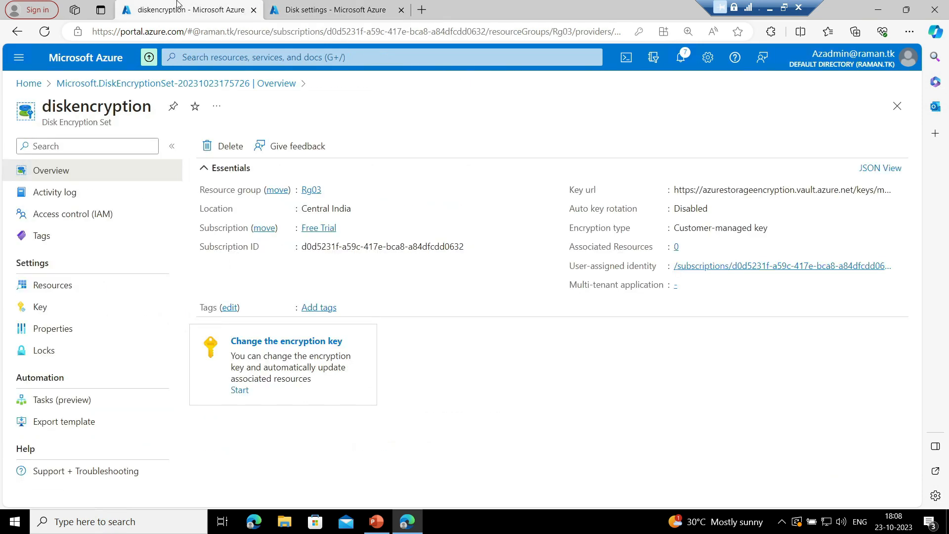
pyautogui.click(50, 58)
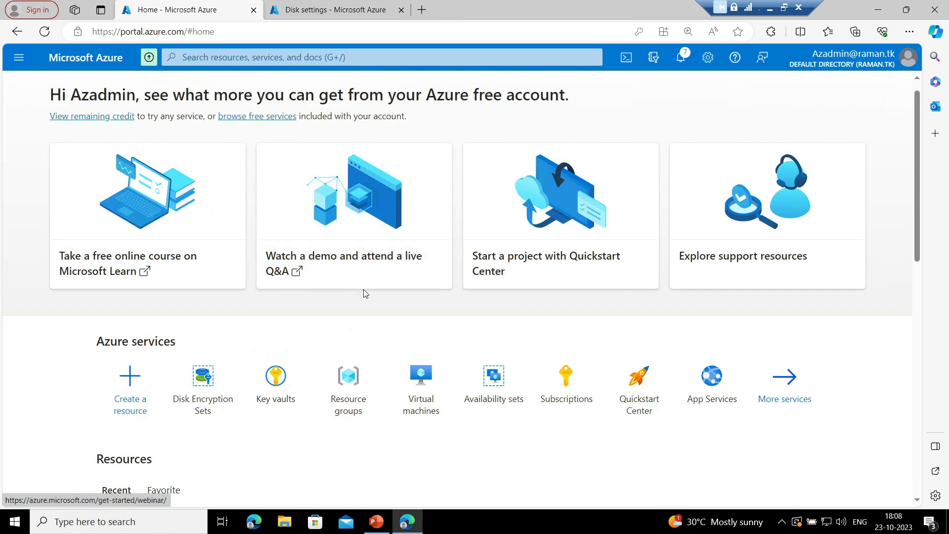
pyautogui.scroll(-1, 363, 290)
pyautogui.moveTo(417, 342)
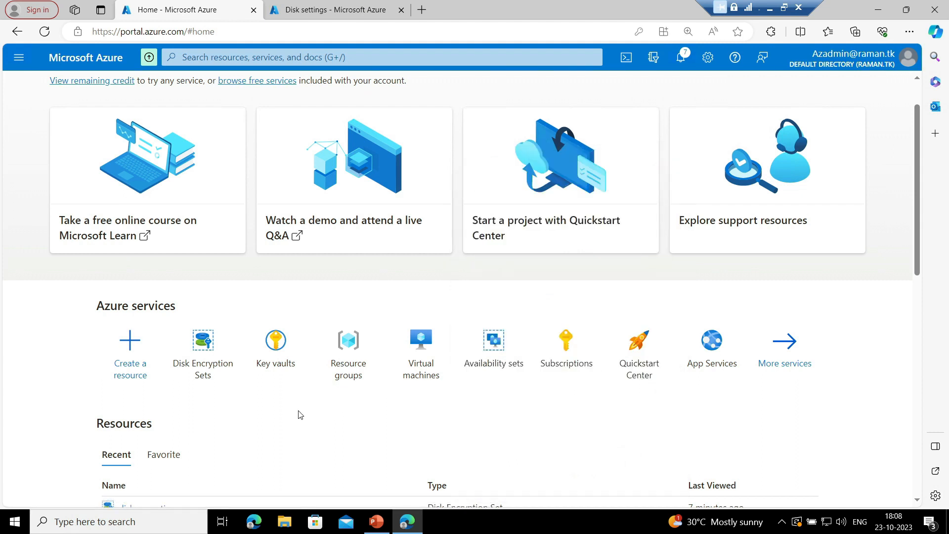
pyautogui.click(280, 354)
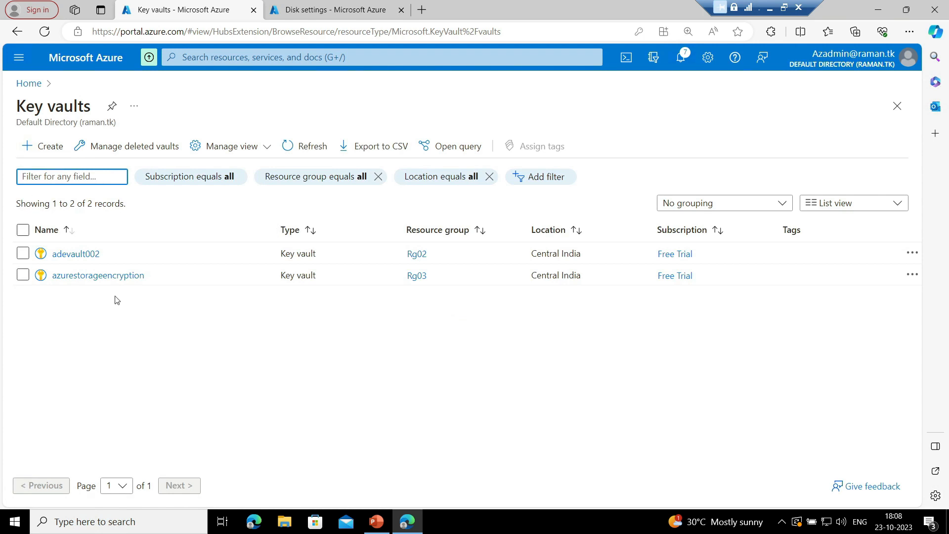
pyautogui.click(131, 276)
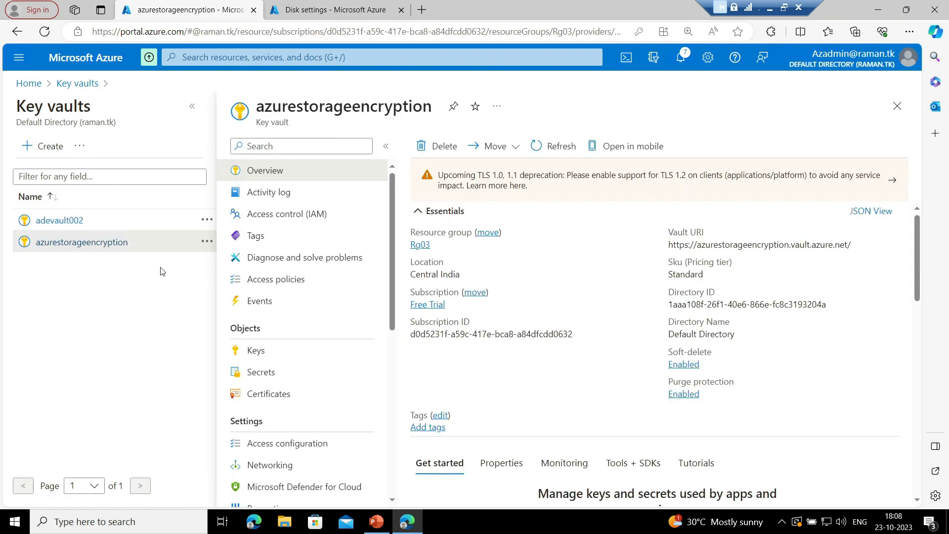
pyautogui.click(265, 363)
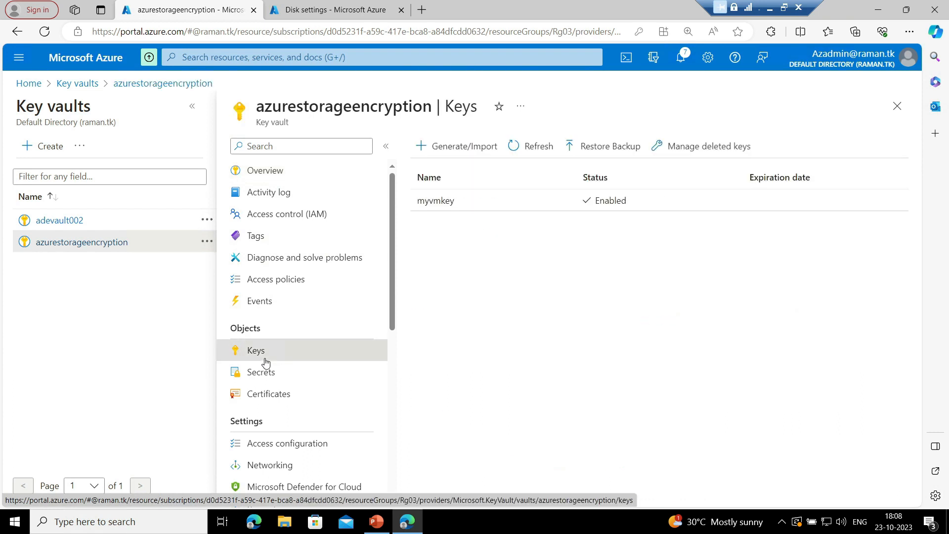
# Generate an RSA key named ADEKEY with a key size of 4096 in the key vault azurestorageencryption
pyautogui.click(472, 148)
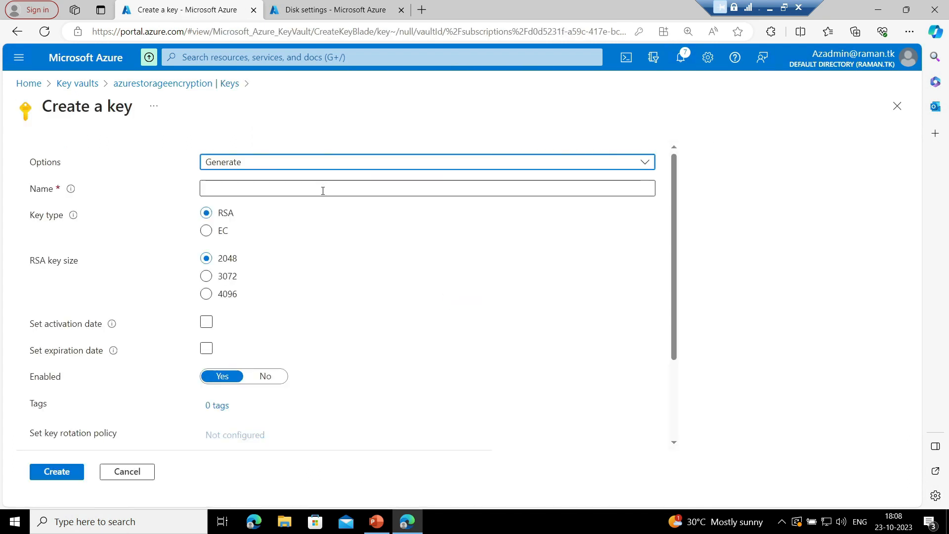
pyautogui.click(323, 190)
pyautogui.write('ADEKEY')
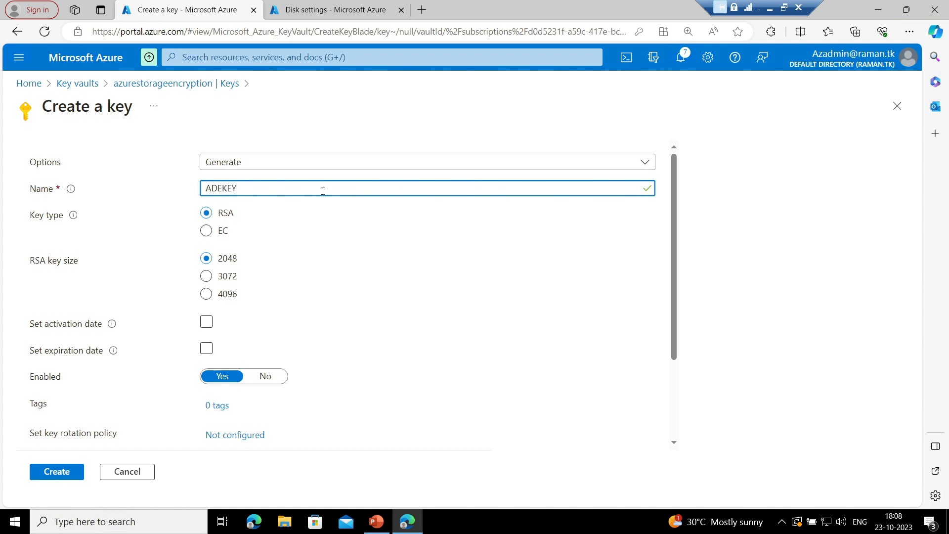
pyautogui.click(206, 293)
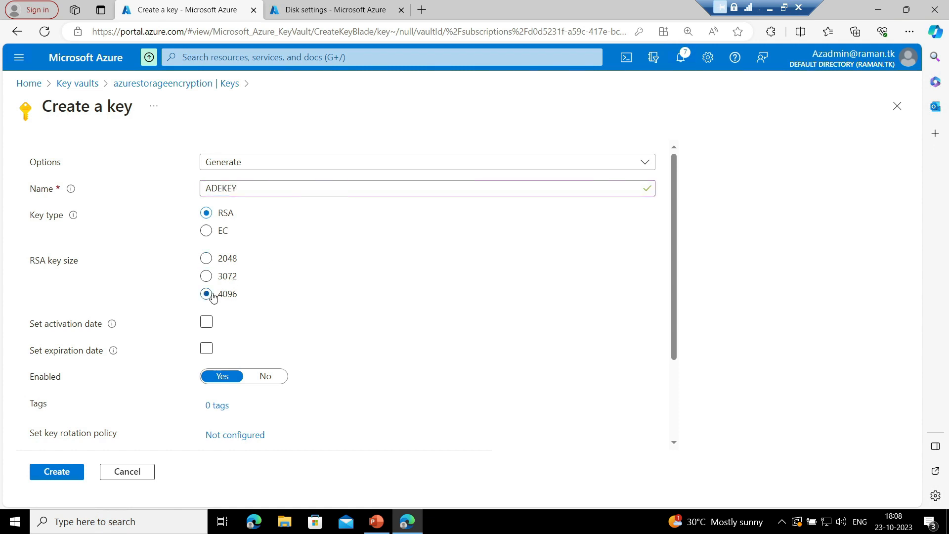
pyautogui.click(206, 349)
pyautogui.scroll(-1, 288, 351)
pyautogui.scroll(-1, 289, 351)
pyautogui.click(63, 471)
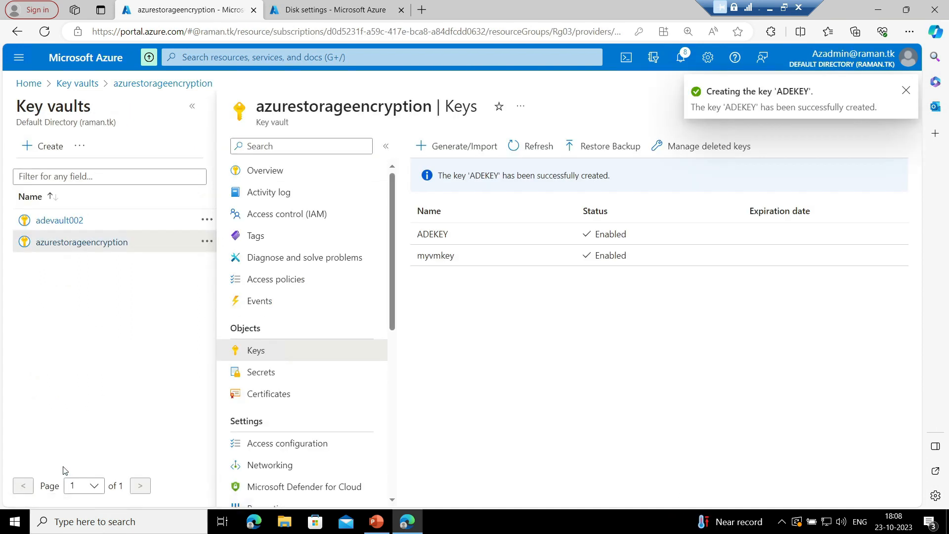
pyautogui.click(906, 91)
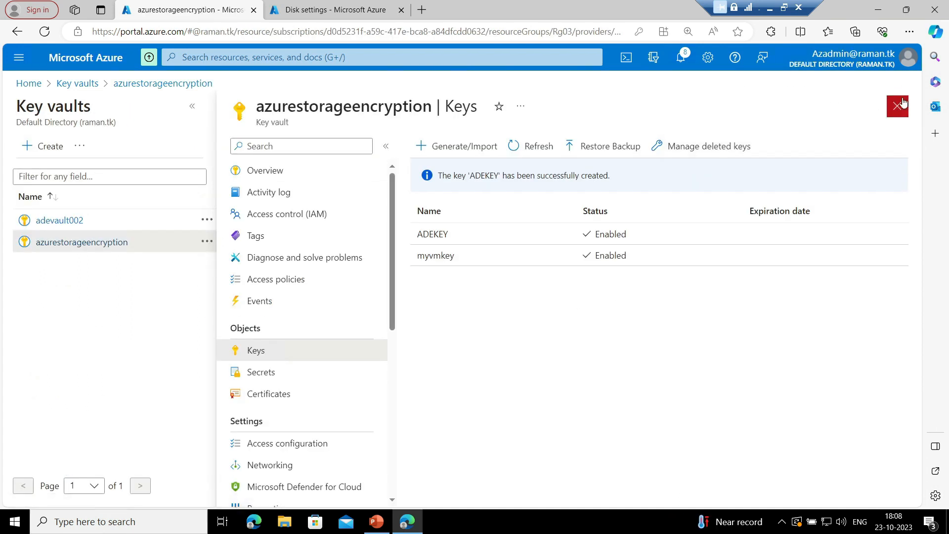
# Open the admin user's access policy in the key vault azurestorageencryption for editing
pyautogui.click(897, 108)
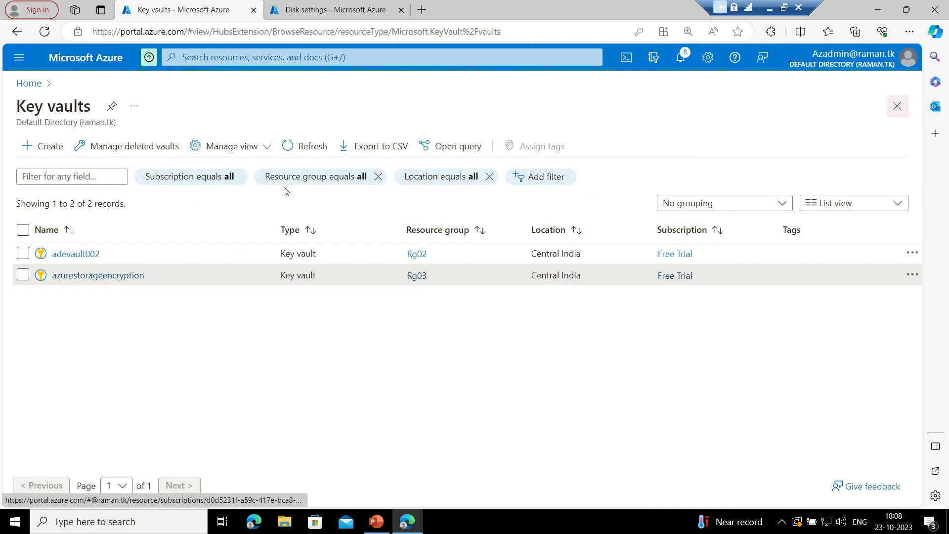
pyautogui.click(103, 281)
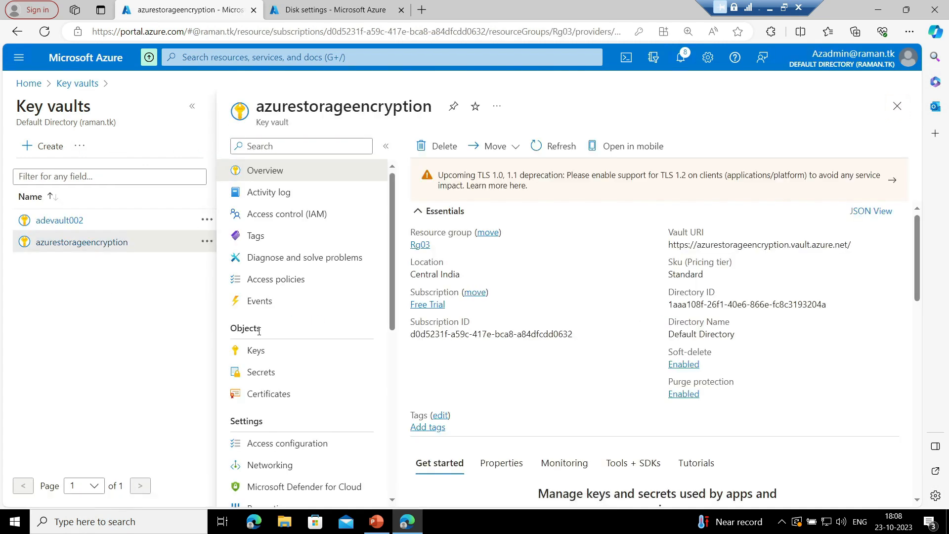
pyautogui.click(290, 280)
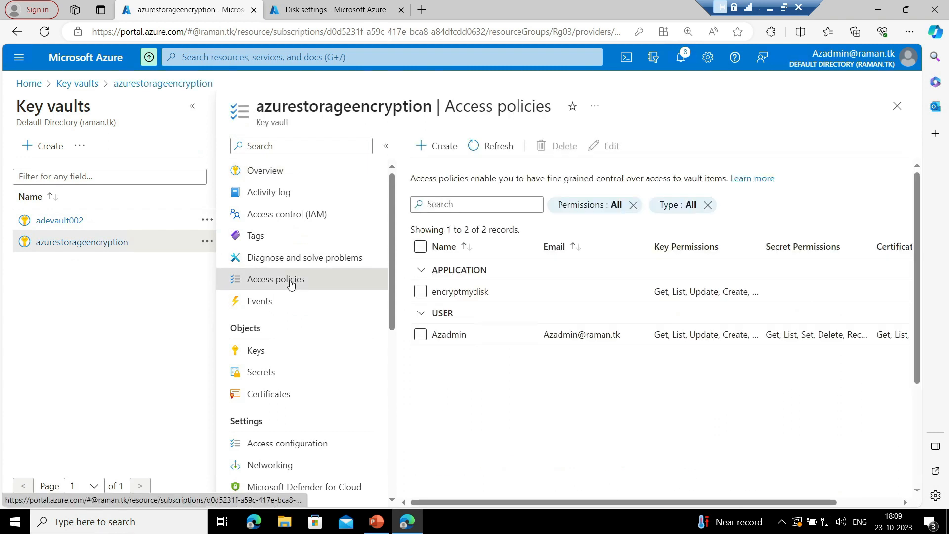
pyautogui.click(420, 334)
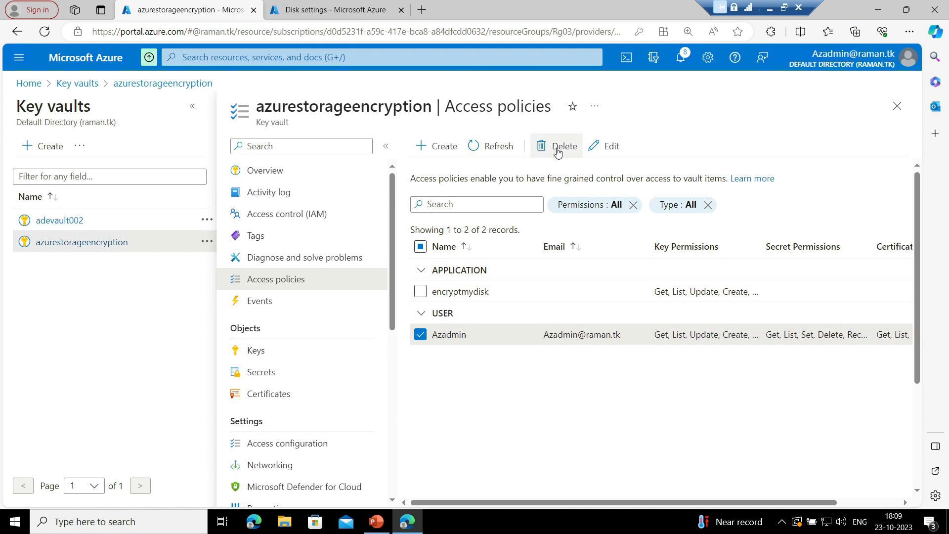
pyautogui.click(601, 155)
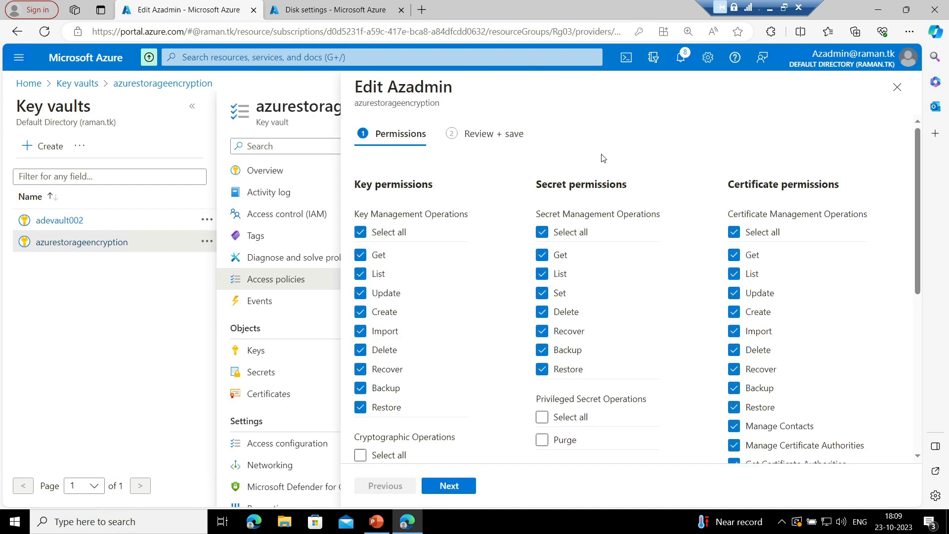
# Grant the admin user all cryptographic operations in the key permissions and save the access policy
pyautogui.scroll(-2, 473, 260)
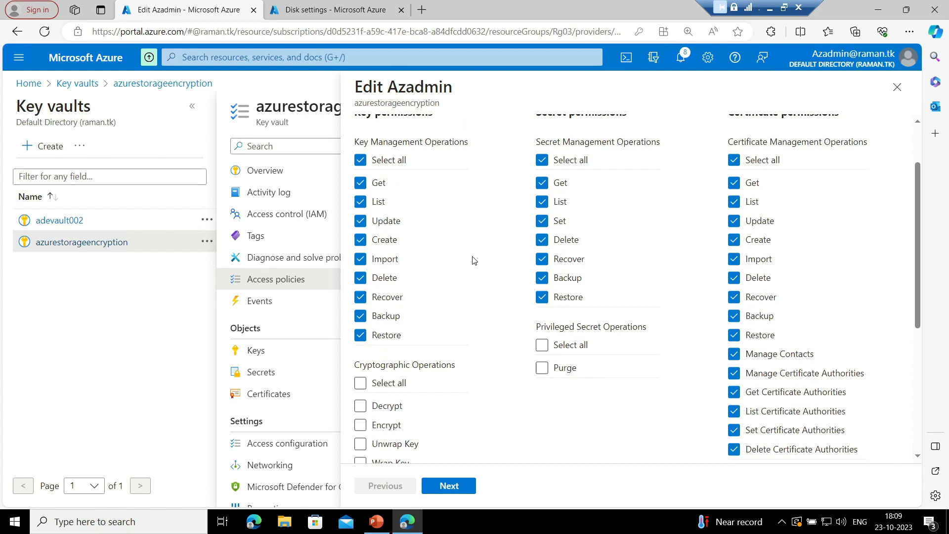
pyautogui.scroll(-2, 360, 315)
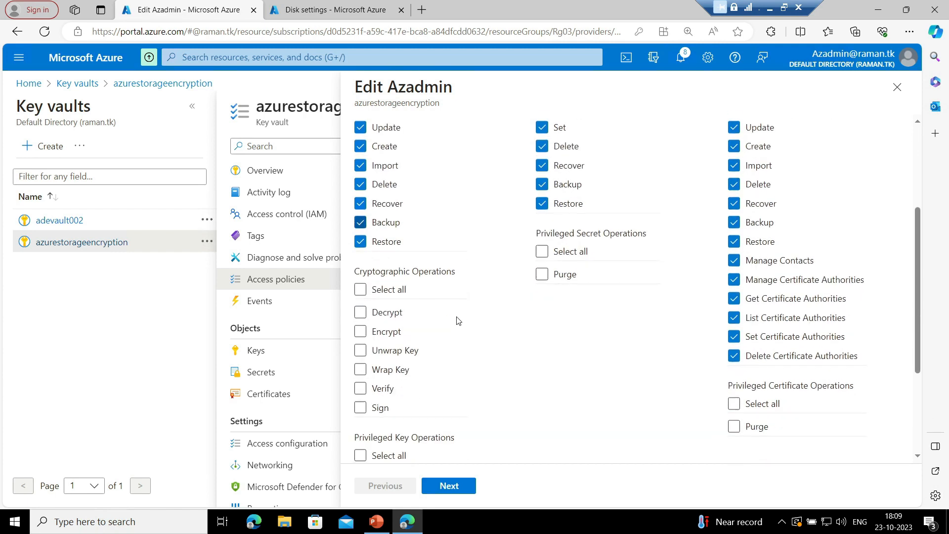
pyautogui.scroll(-1, 398, 330)
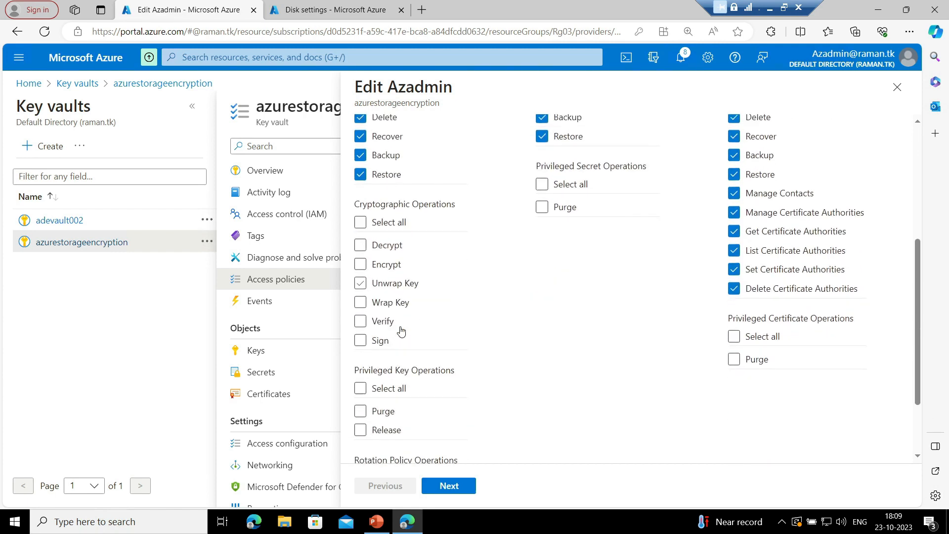
pyautogui.click(362, 235)
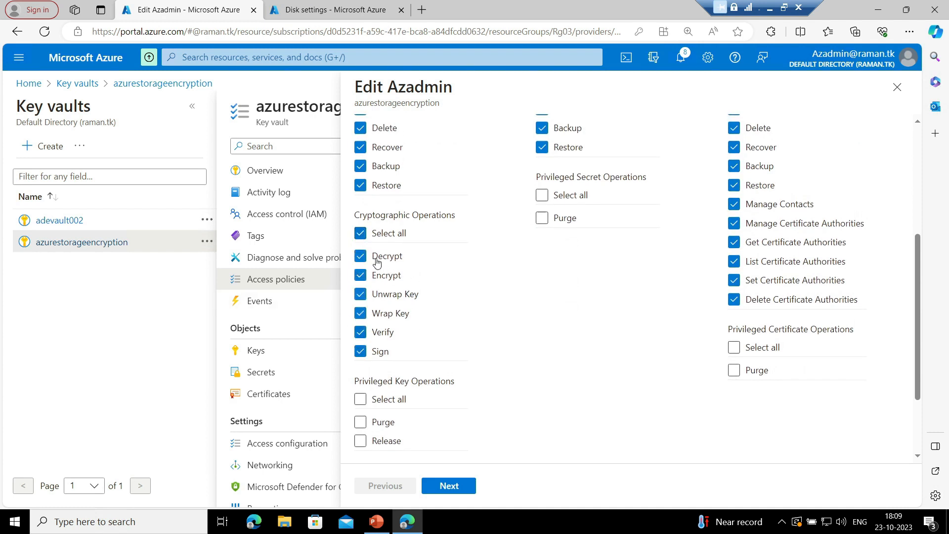
pyautogui.scroll(1, 398, 296)
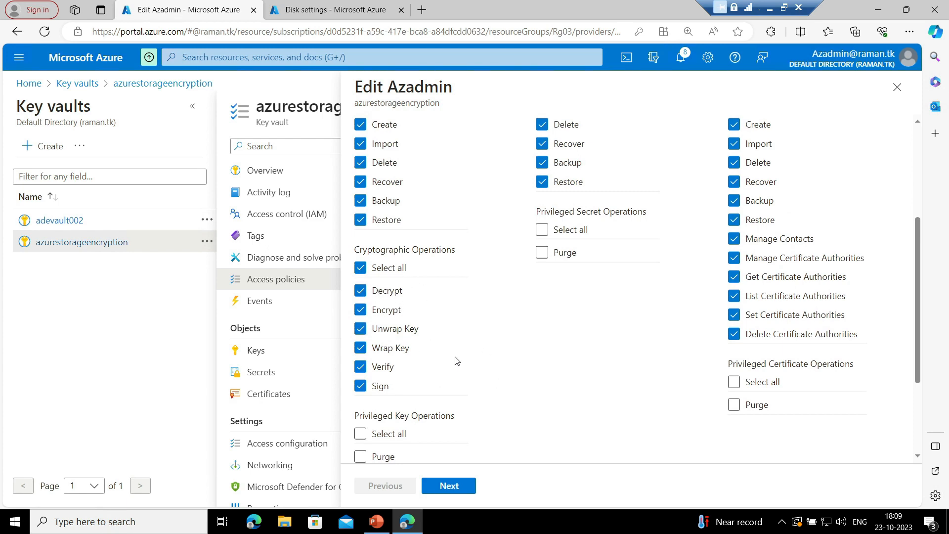
pyautogui.scroll(5, 455, 360)
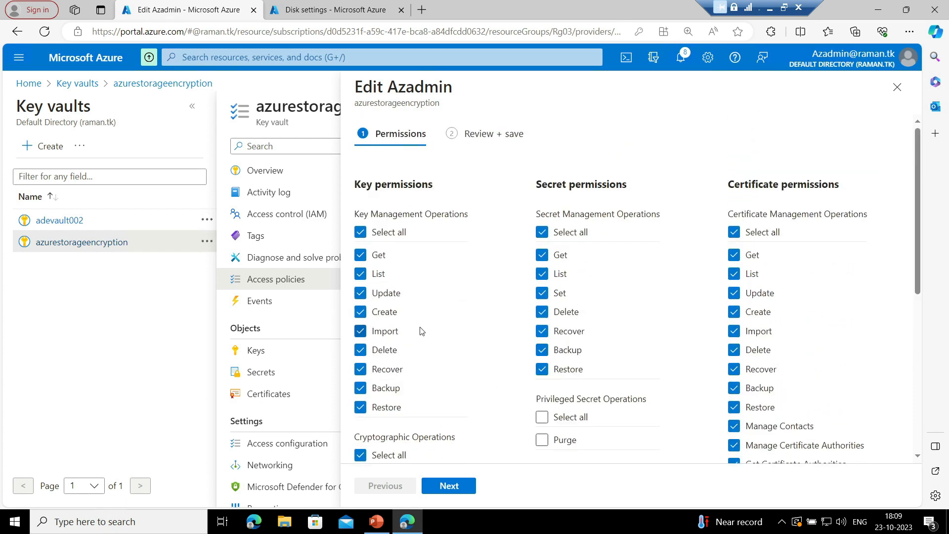
pyautogui.scroll(-2, 420, 330)
pyautogui.click(449, 485)
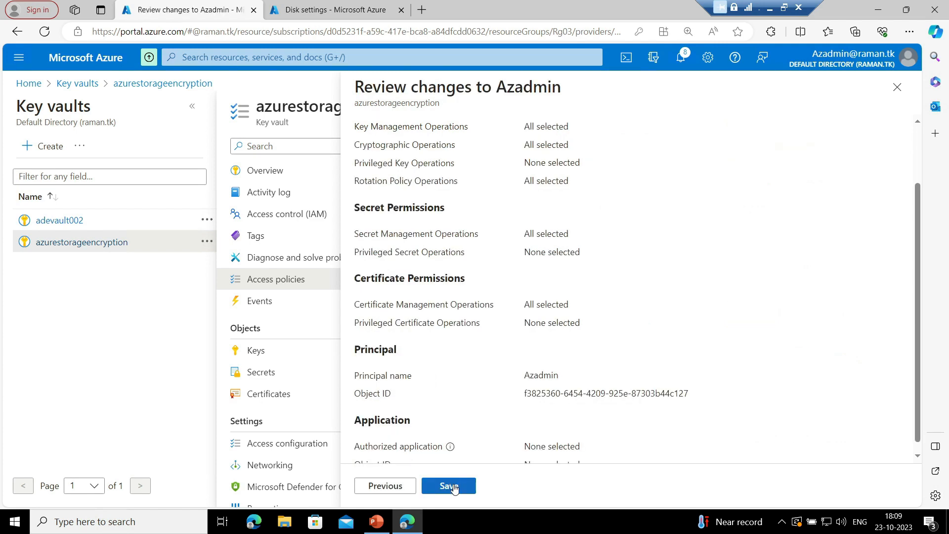
pyautogui.click(449, 486)
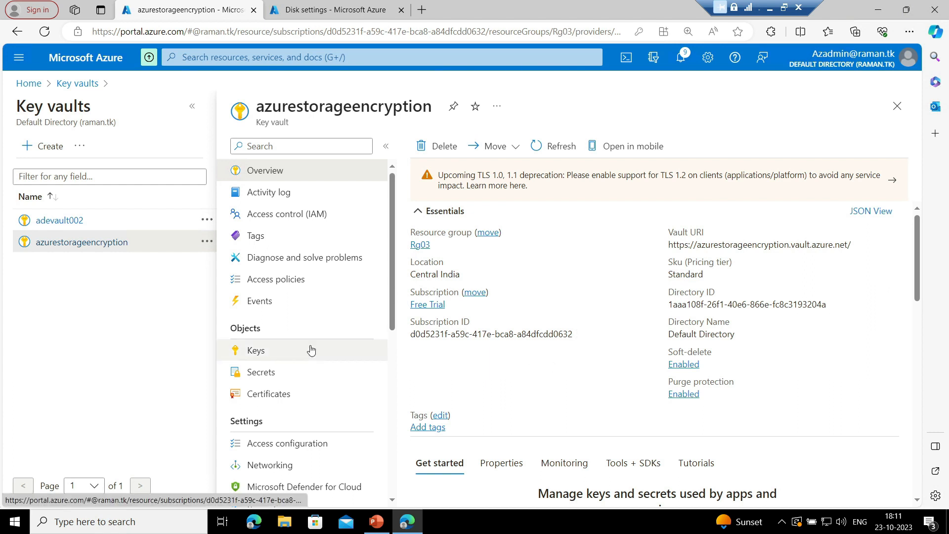
# Grant Azure Disk Encryption for volume encryption resource access in the access configuration of azurestorageencryption and apply the change
pyautogui.scroll(-1, 312, 350)
pyautogui.click(303, 389)
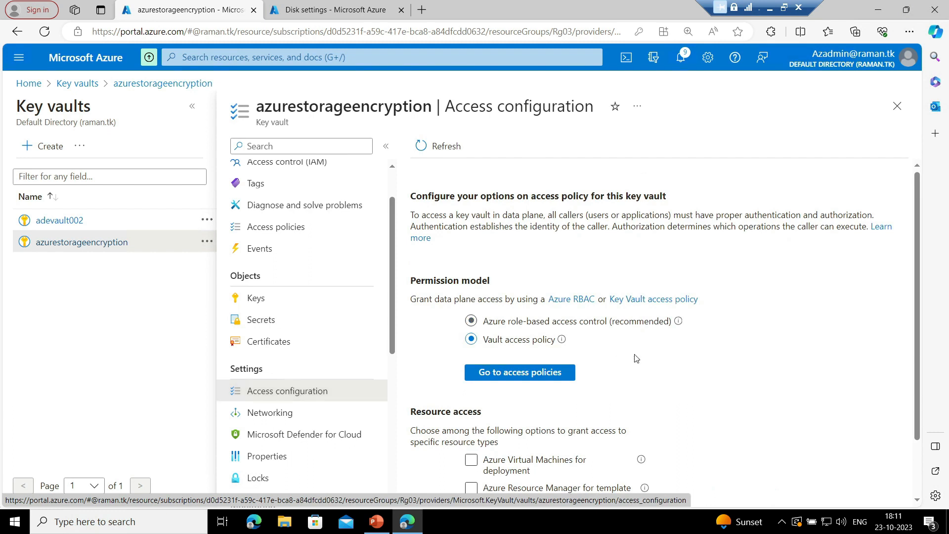
pyautogui.scroll(-1, 689, 373)
pyautogui.scroll(-1, 690, 373)
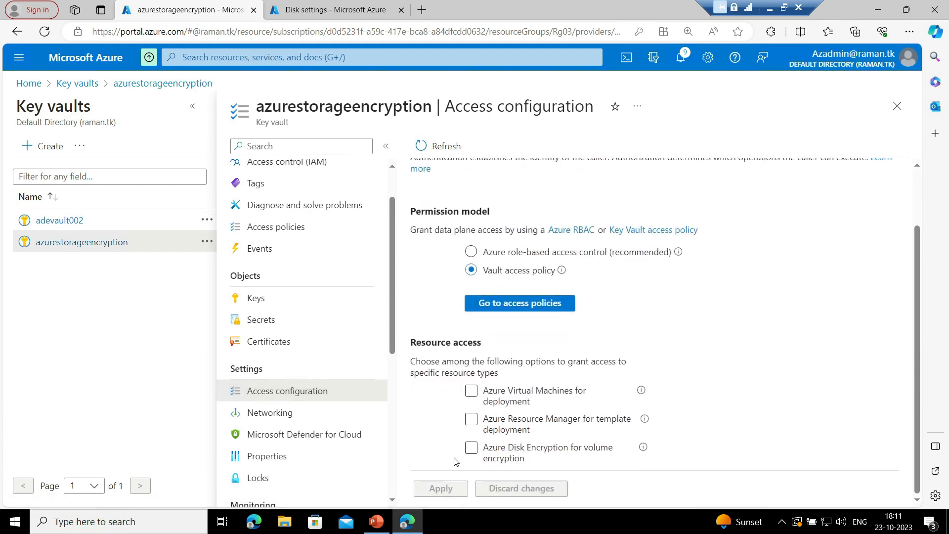
pyautogui.click(469, 451)
pyautogui.click(472, 451)
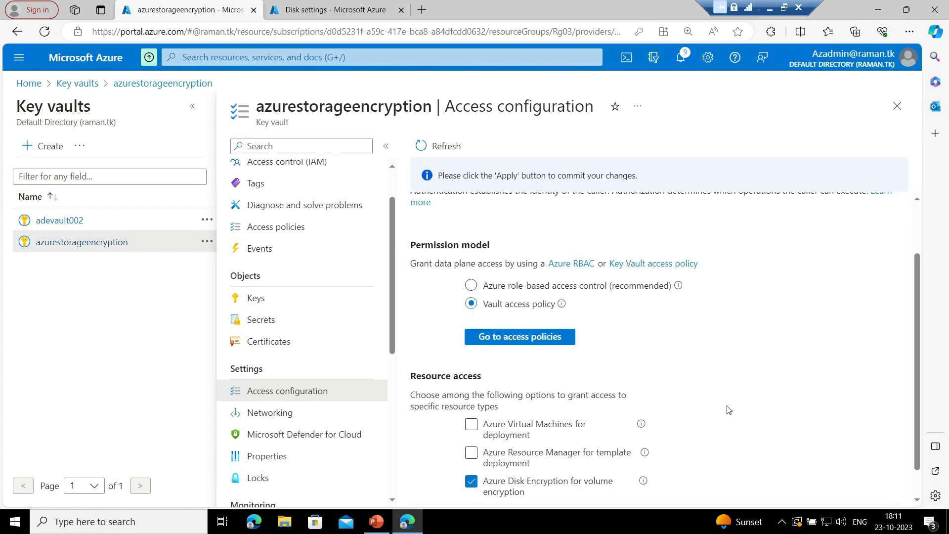
pyautogui.moveTo(642, 447)
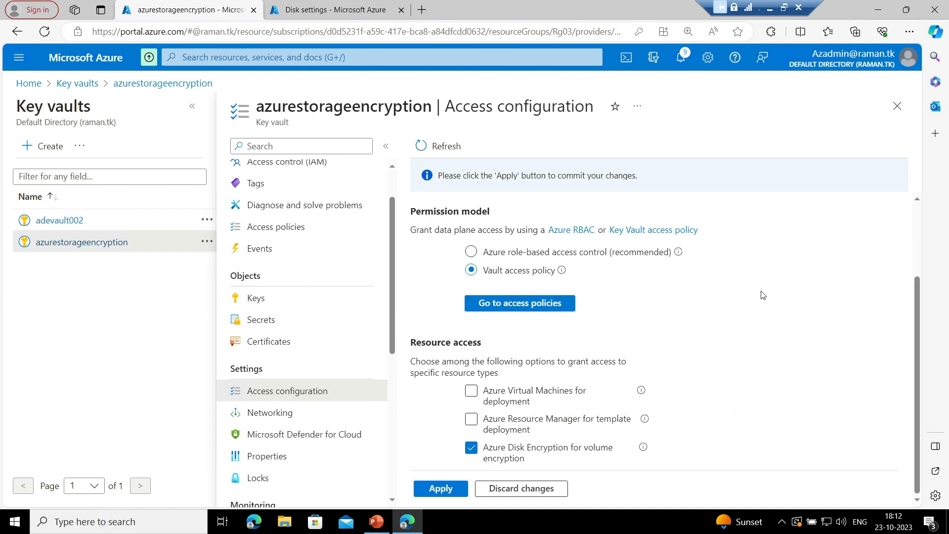
pyautogui.click(440, 489)
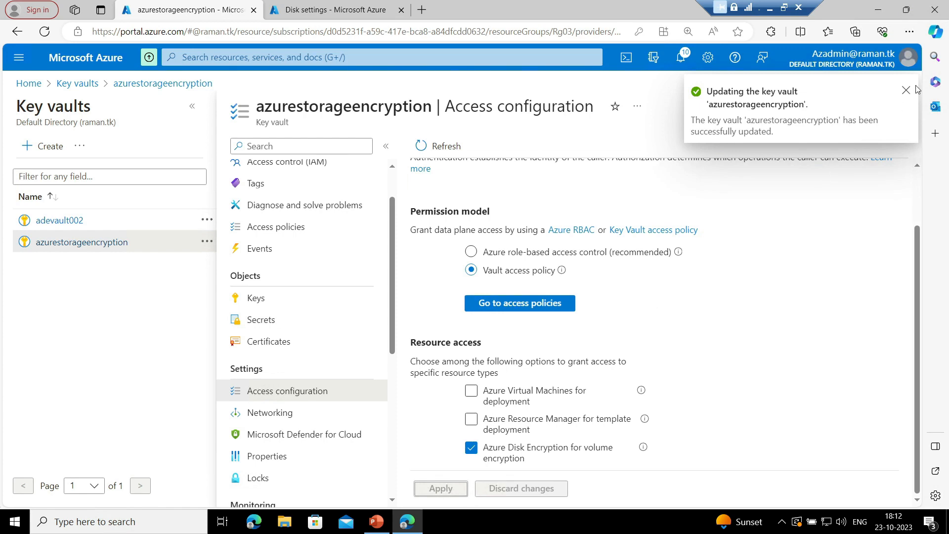
# In the other portal session, open the additional disk settings of the virtual machine adetest
pyautogui.click(336, 9)
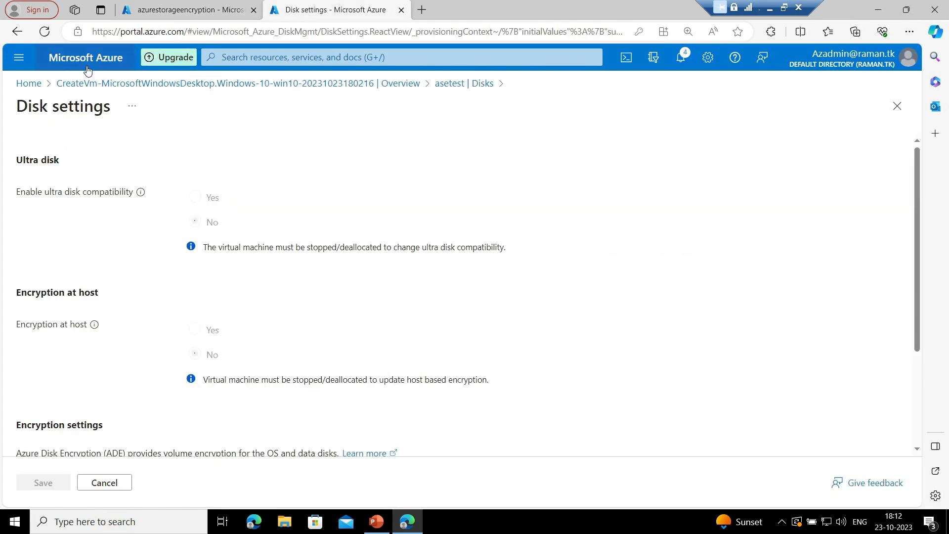
pyautogui.click(28, 83)
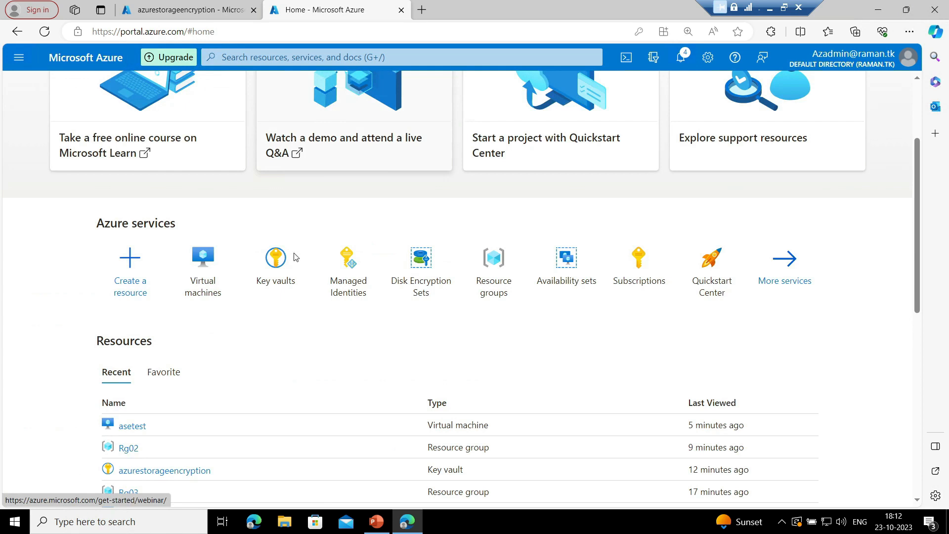
pyautogui.click(202, 258)
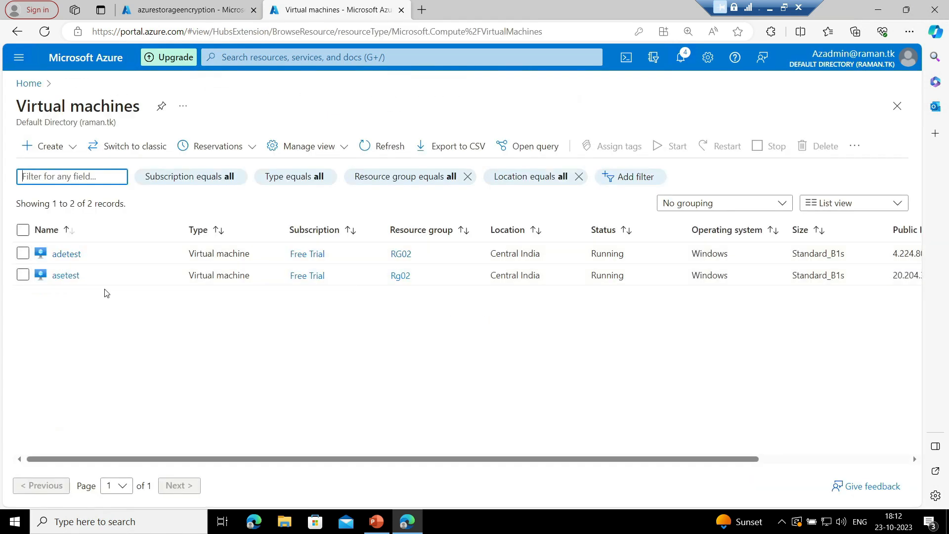
pyautogui.click(63, 259)
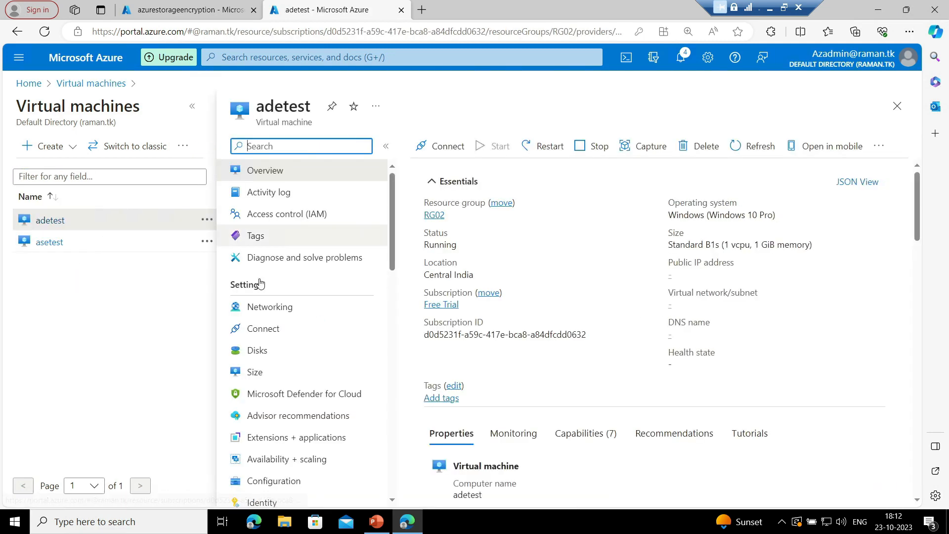
pyautogui.click(277, 351)
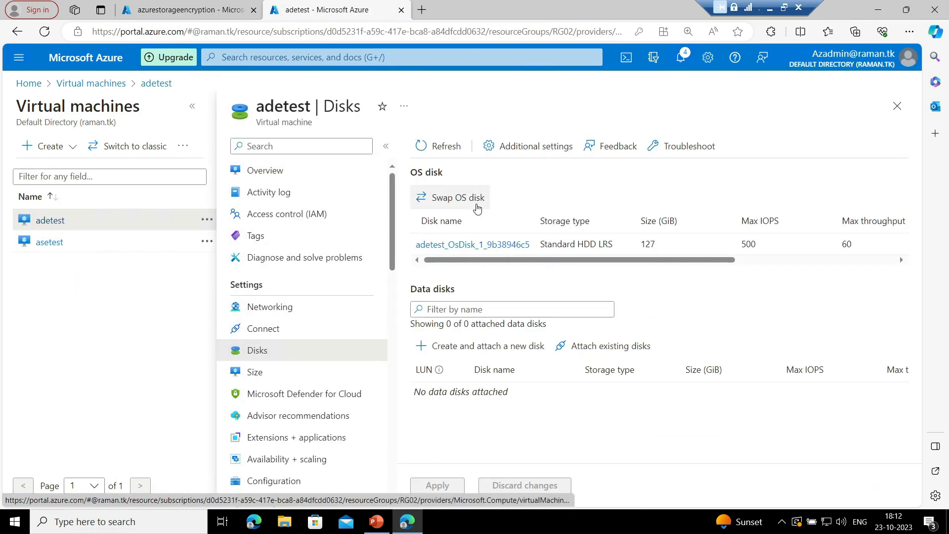
pyautogui.click(530, 147)
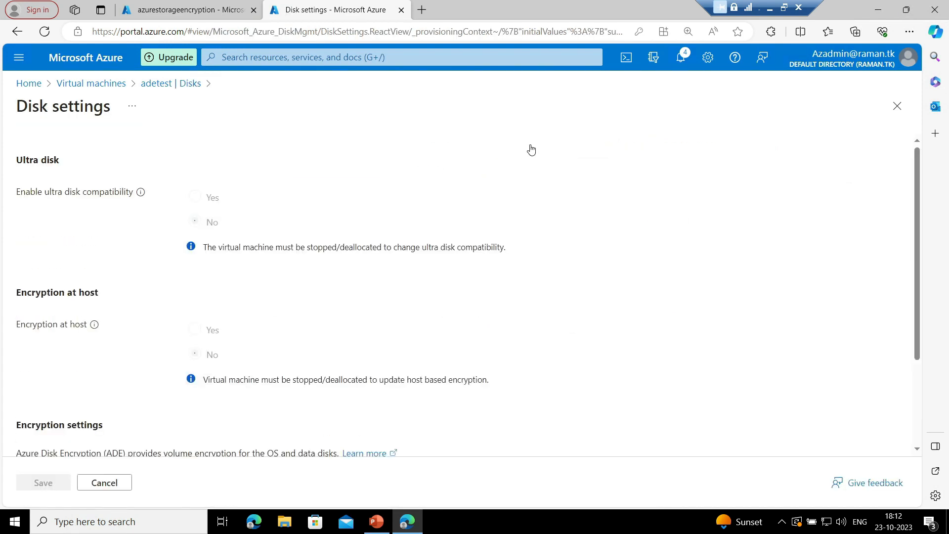
pyautogui.scroll(-2, 222, 307)
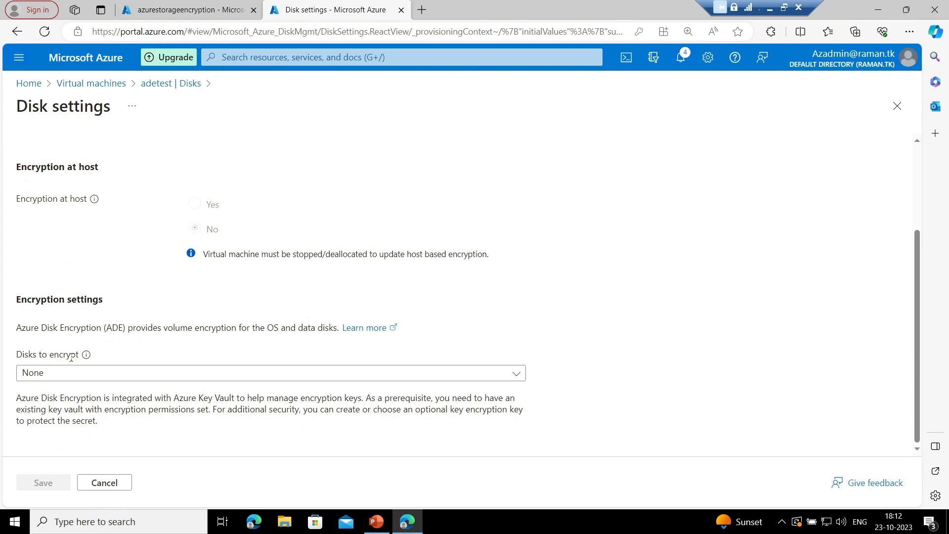
# Set the disks to encrypt on adetest to OS disk and choose azurestorageencryption as the key vault
pyautogui.click(121, 377)
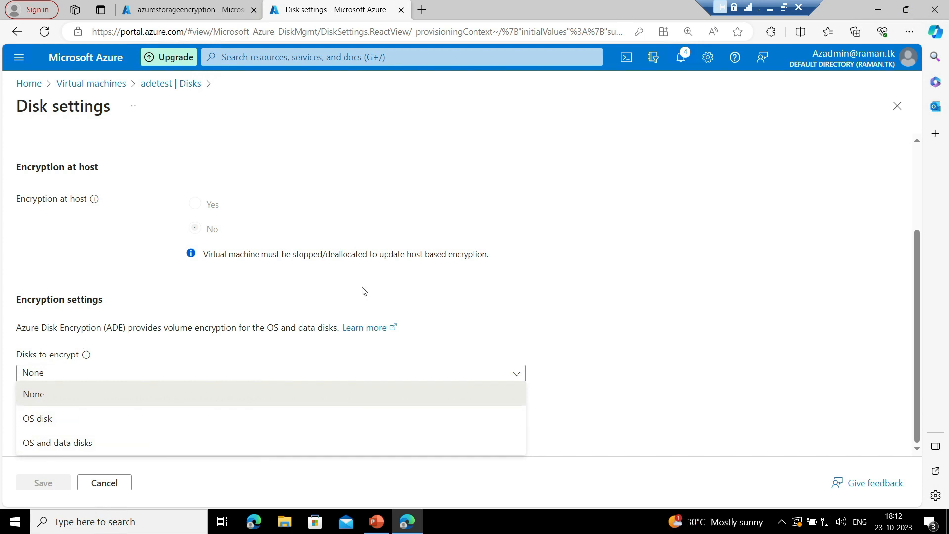
pyautogui.click(48, 420)
pyautogui.scroll(-2, 85, 420)
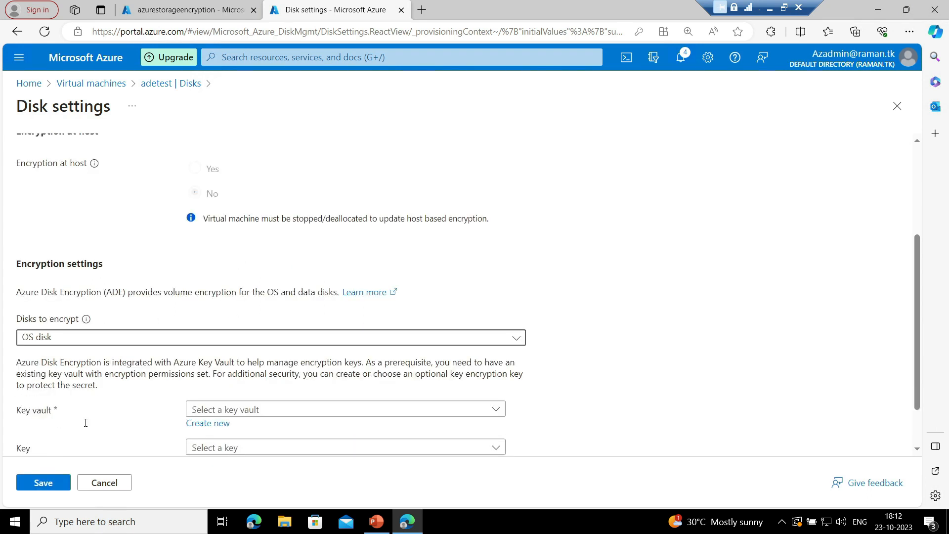
pyautogui.click(348, 351)
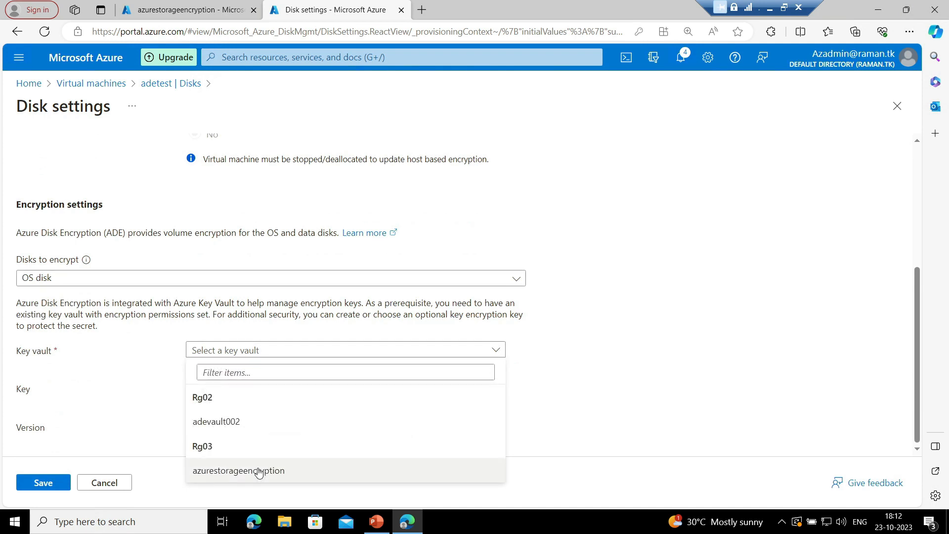
pyautogui.click(257, 472)
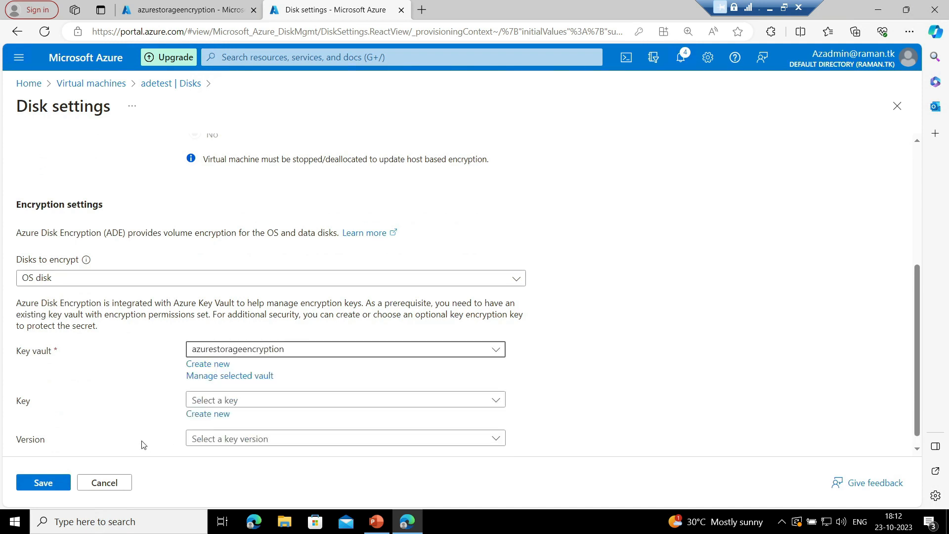
# Choose ADEKEY with its current version as the encryption key and save the disk settings
pyautogui.scroll(-1, 142, 445)
pyautogui.click(349, 394)
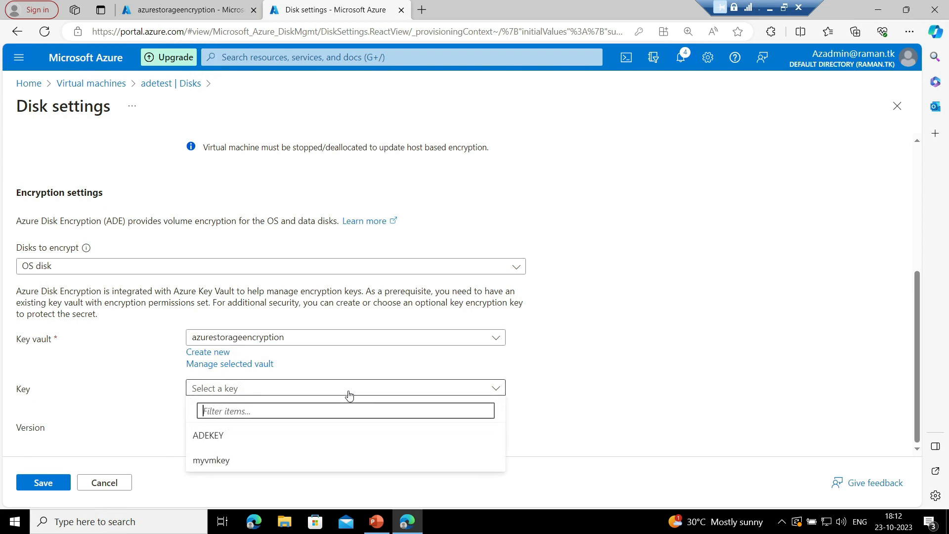
pyautogui.click(230, 434)
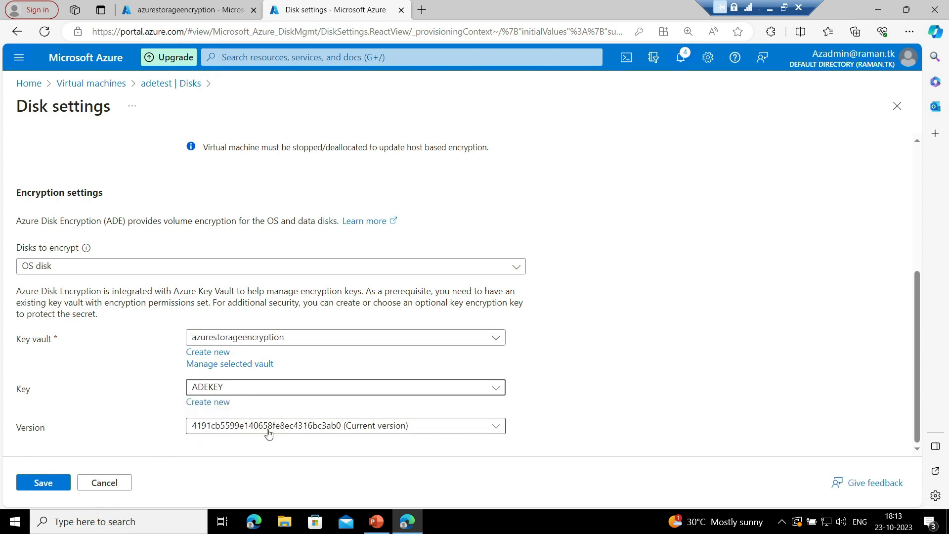
pyautogui.click(254, 428)
pyautogui.click(252, 430)
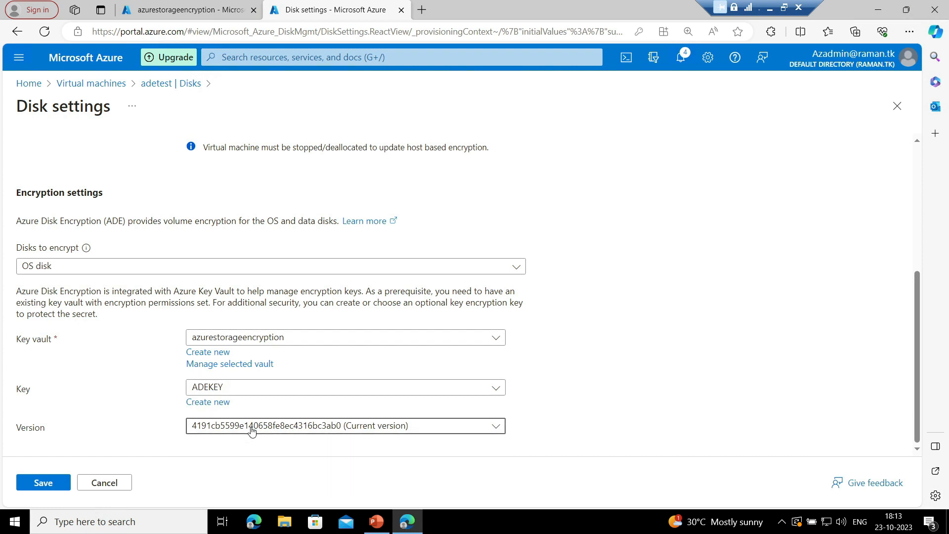
pyautogui.click(38, 481)
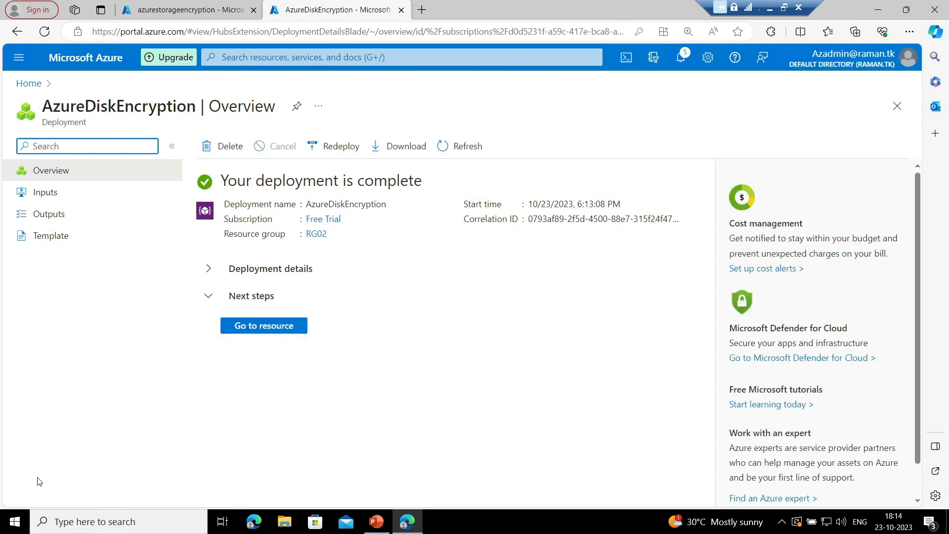
# Examine the deployed AzureDiskEncryption extension of adetest and return to the deployment overview
pyautogui.click(283, 327)
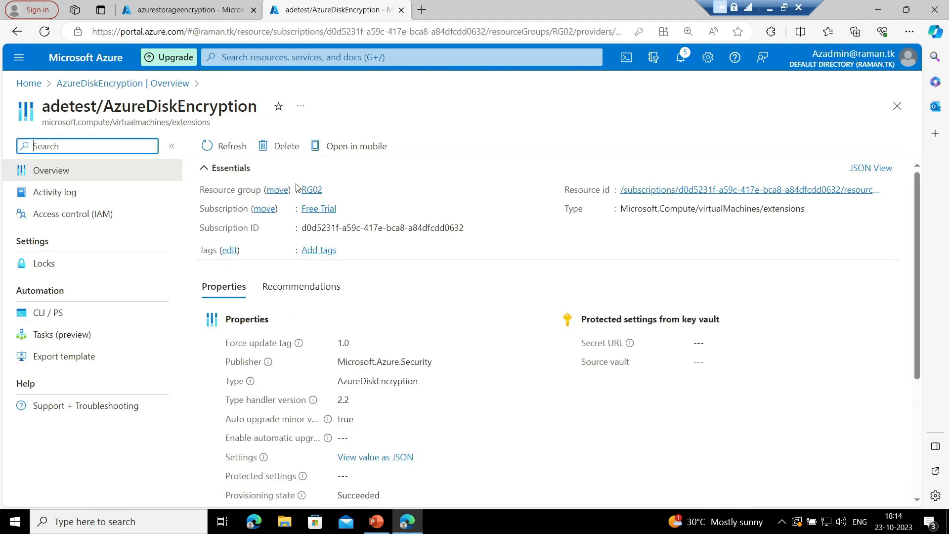
pyautogui.click(84, 91)
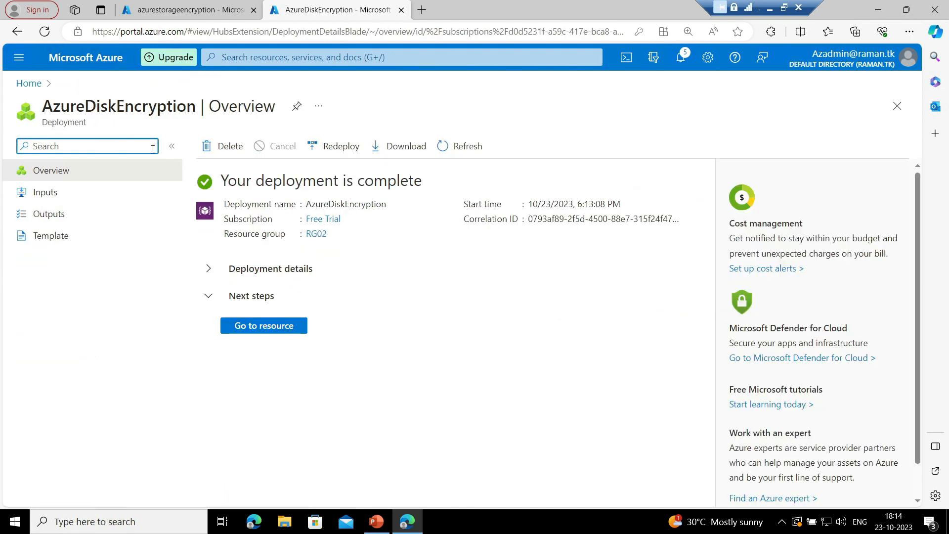
# Leave the AzureDiskEncryption deployment and open the disks page of the virtual machine adetest
pyautogui.click(16, 33)
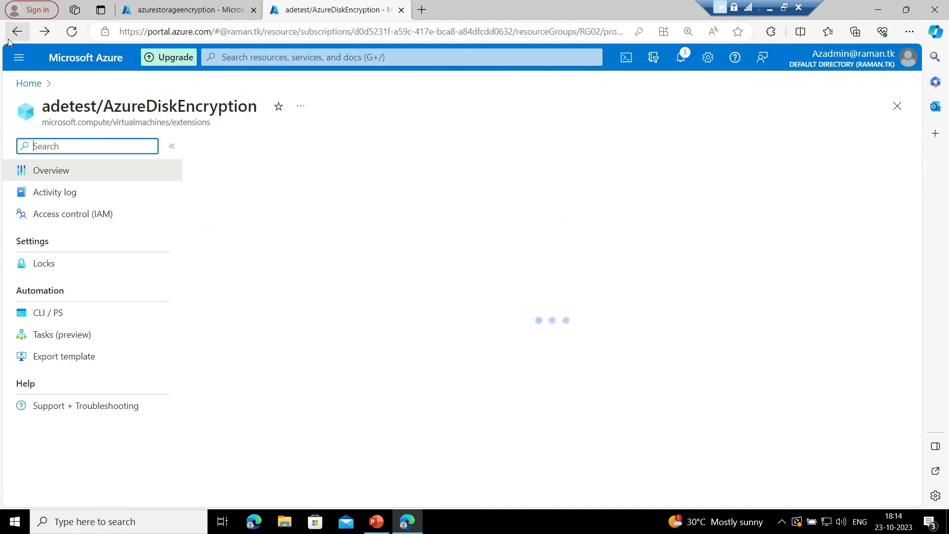
pyautogui.click(8, 39)
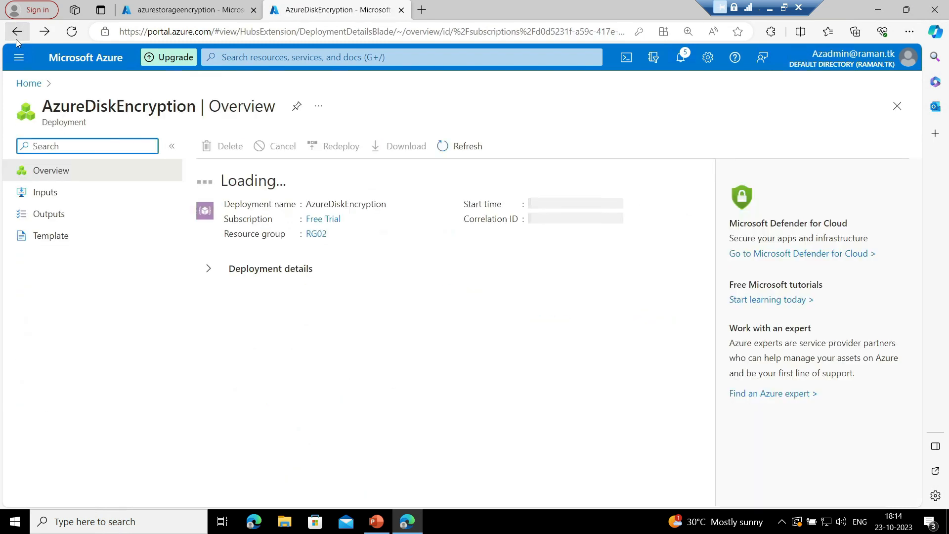
pyautogui.click(29, 83)
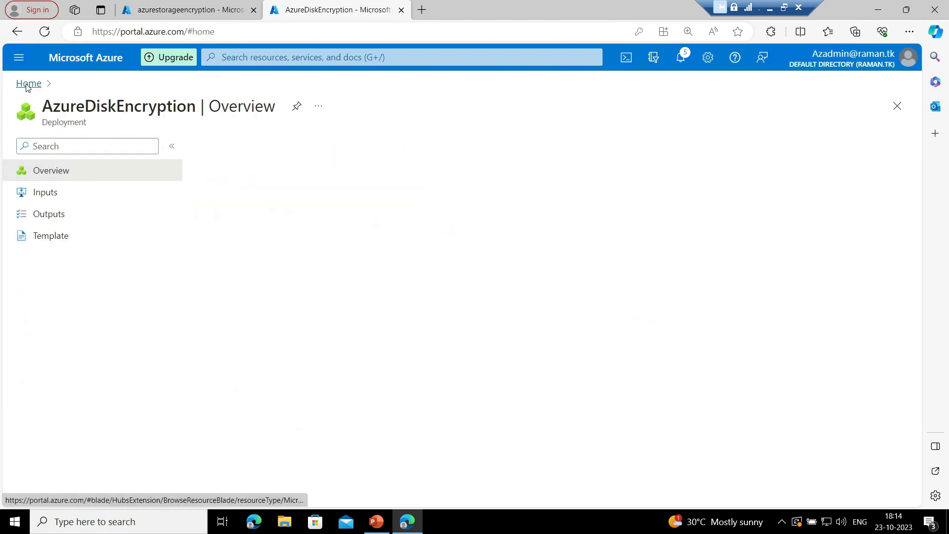
pyautogui.click(205, 268)
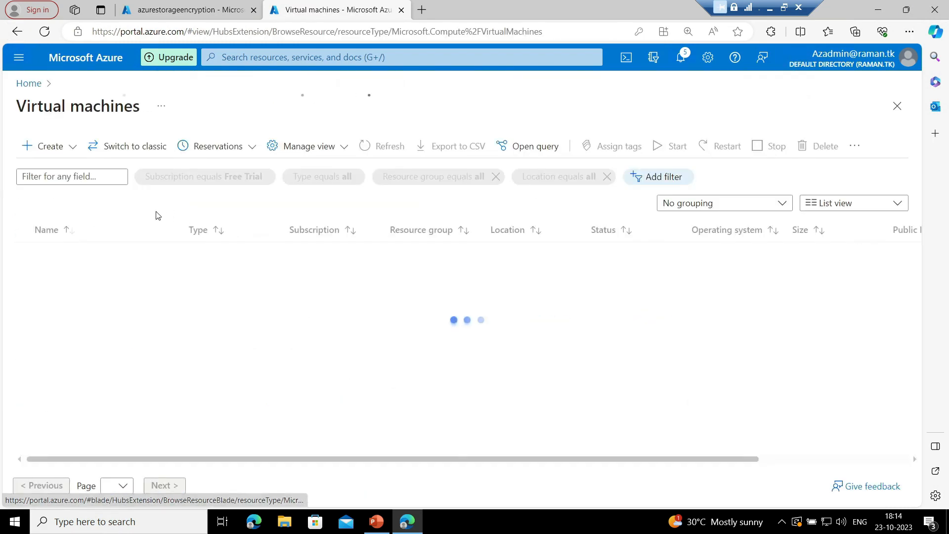
pyautogui.click(65, 254)
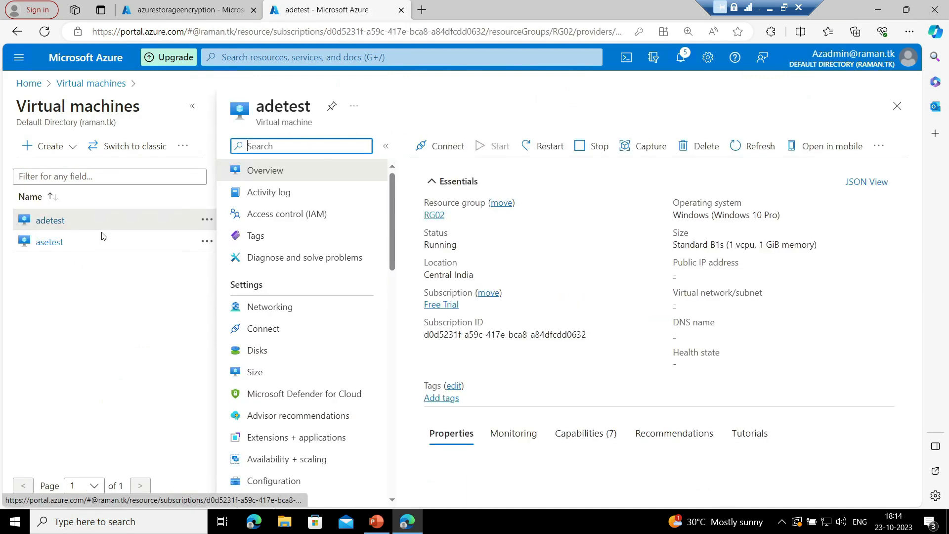
pyautogui.click(291, 350)
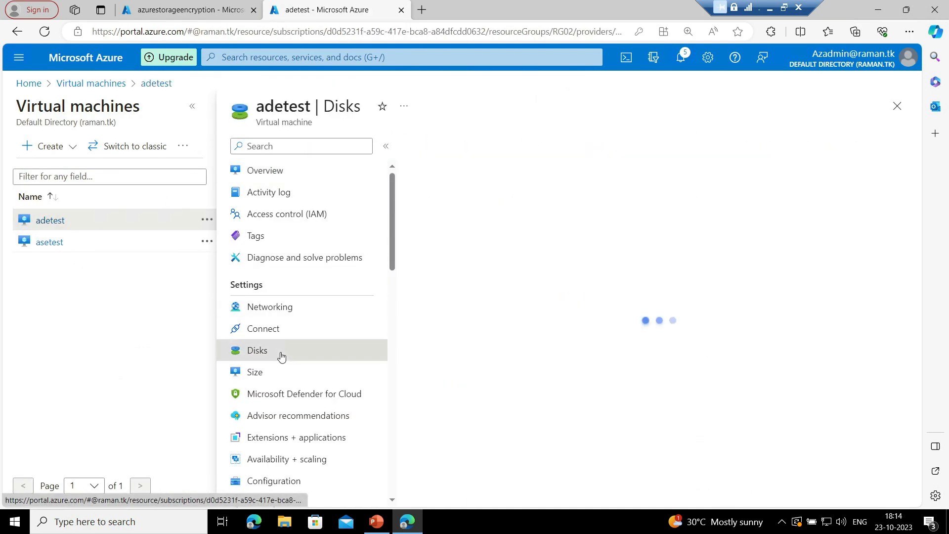
# Review the encryption settings in adetest's additional disk settings without saving, and check the OS disk's encryption type in the disk list
pyautogui.click(516, 157)
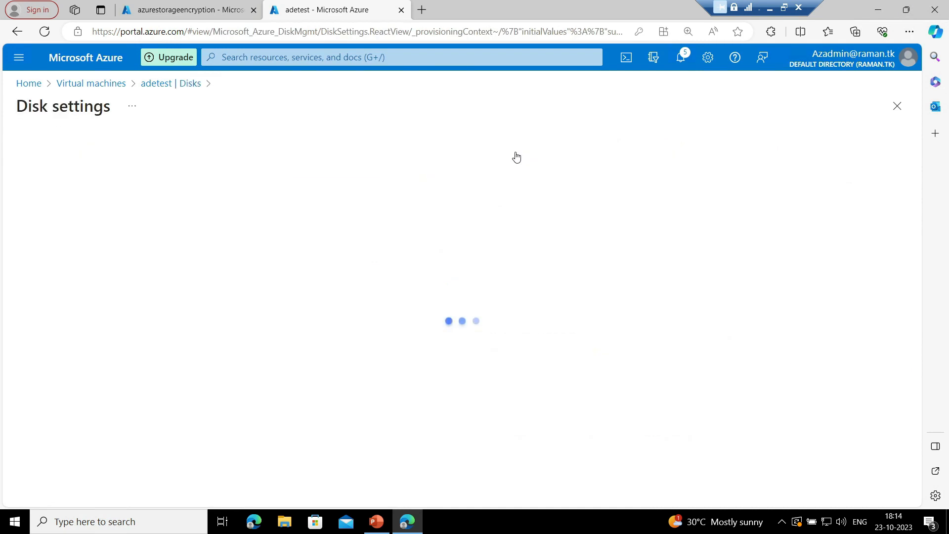
pyautogui.scroll(-3, 428, 353)
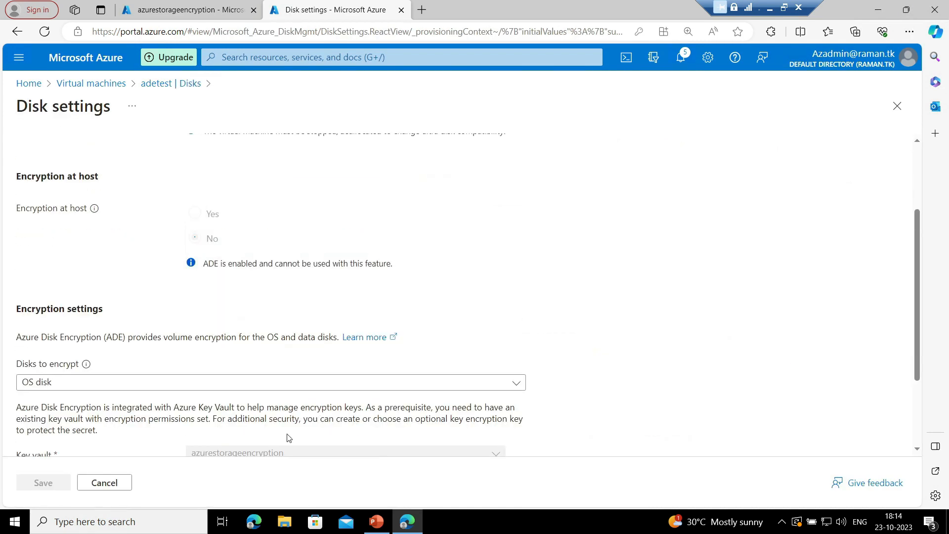
pyautogui.scroll(-3, 288, 438)
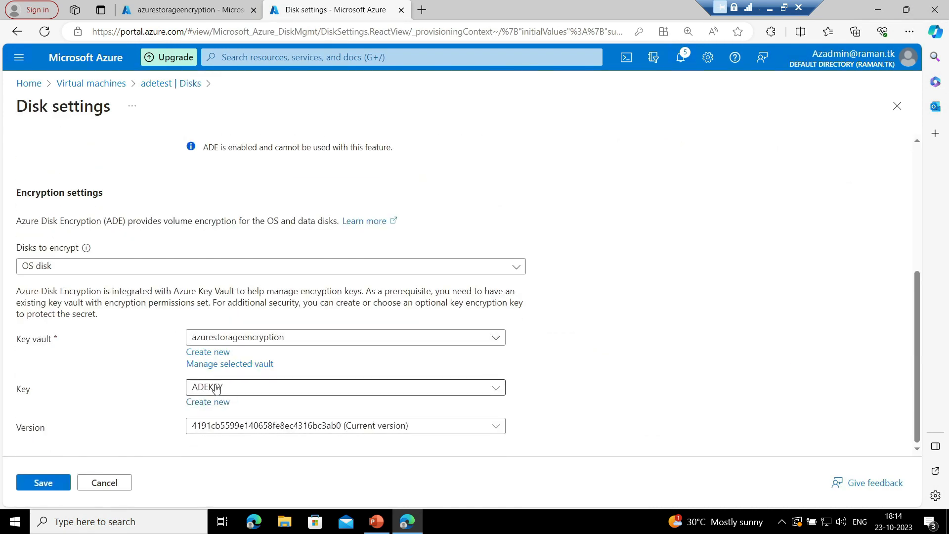
pyautogui.click(104, 483)
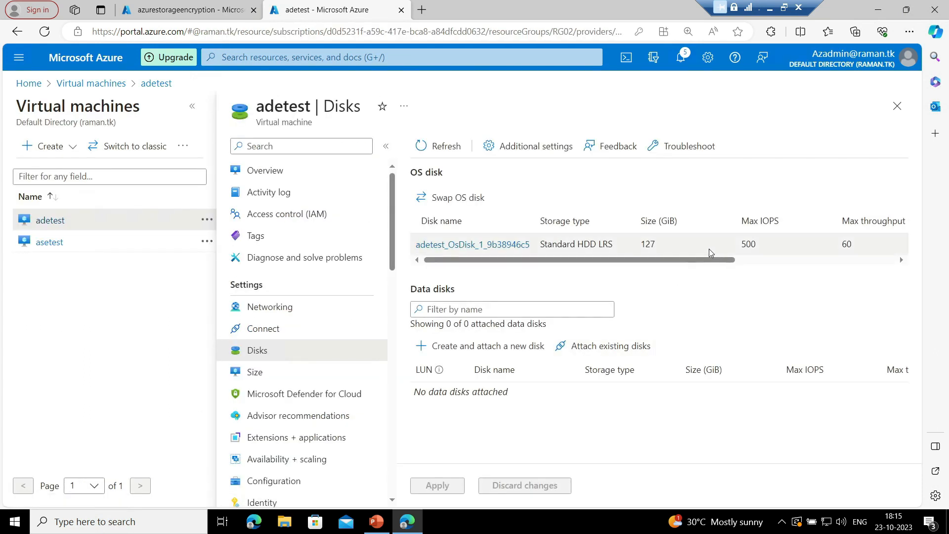
pyautogui.moveTo(681, 260); pyautogui.dragTo(863, 256)
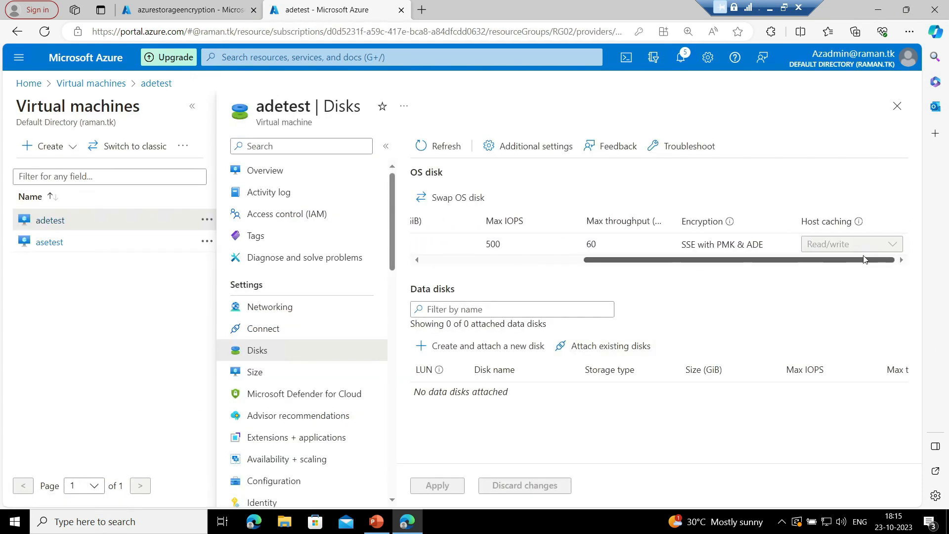